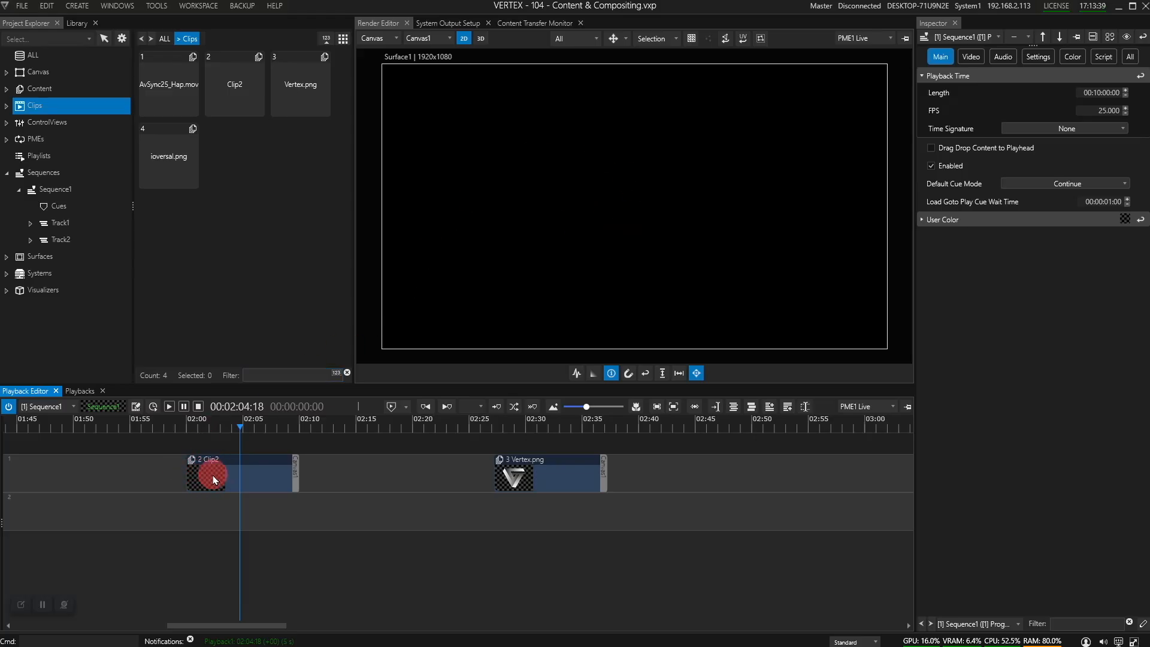
# Step: Add a new Text generic content item to the project's Content folder
pyautogui.scroll(1, 216, 473)
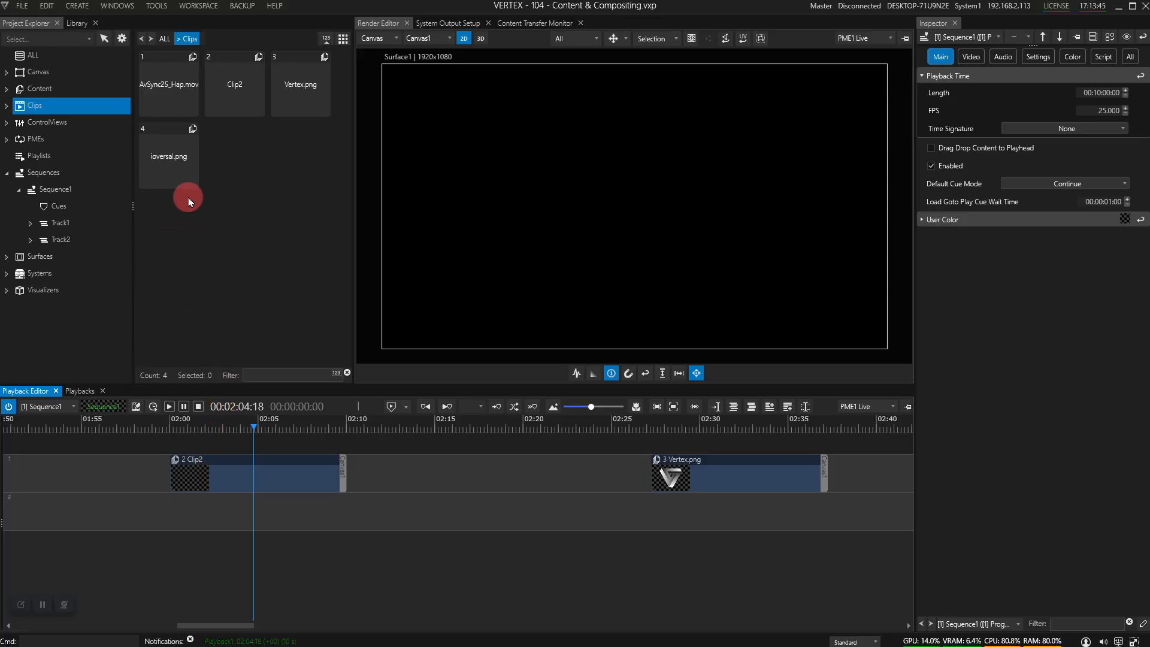
pyautogui.click(48, 90)
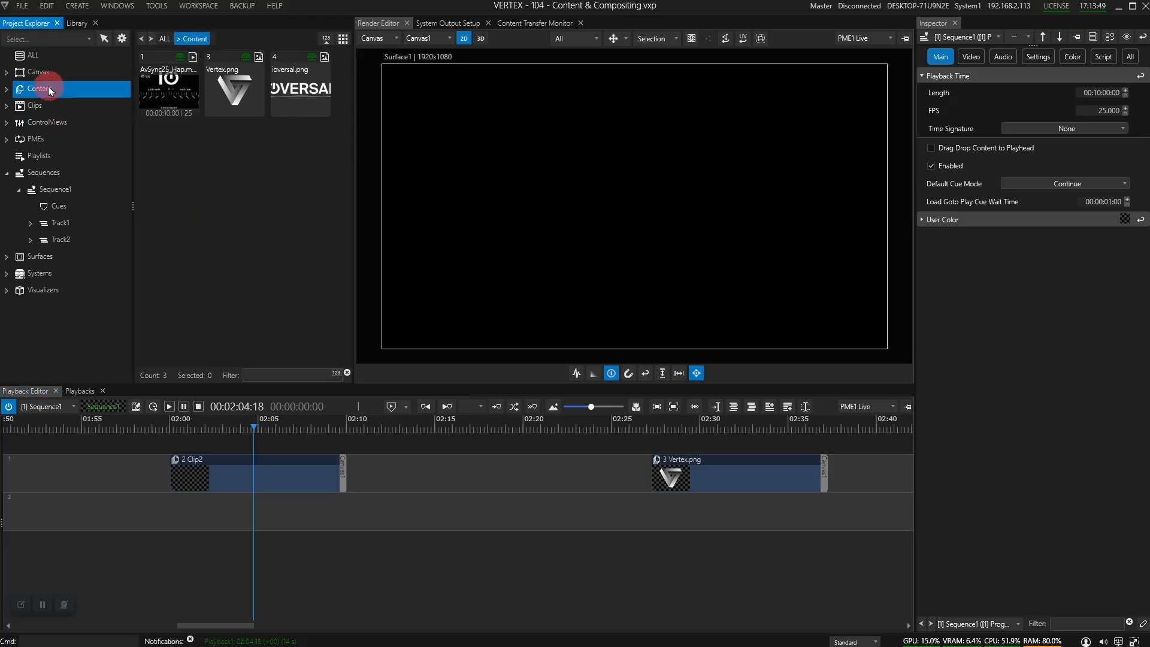
pyautogui.rightClick(50, 91)
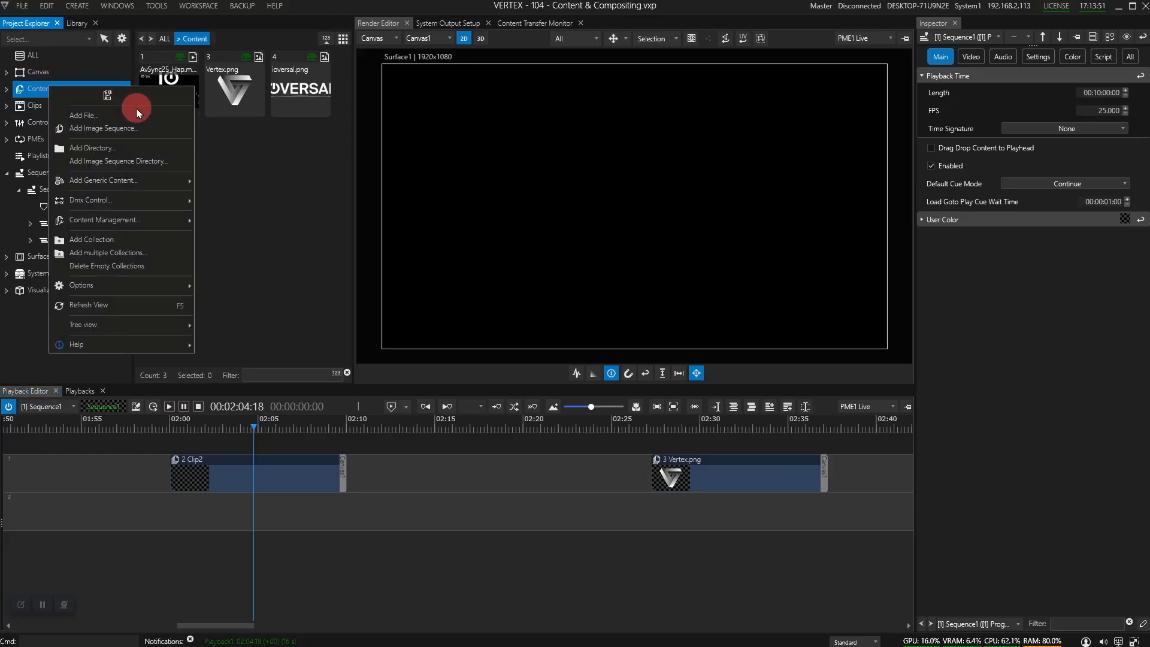
pyautogui.moveTo(143, 180)
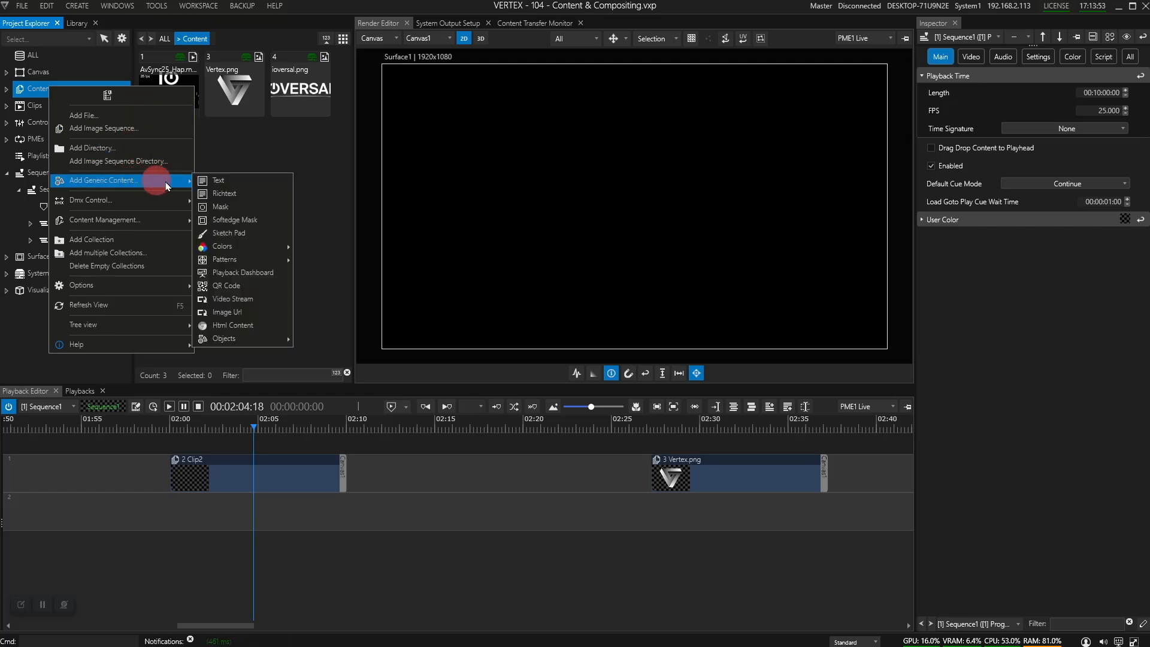
pyautogui.click(230, 187)
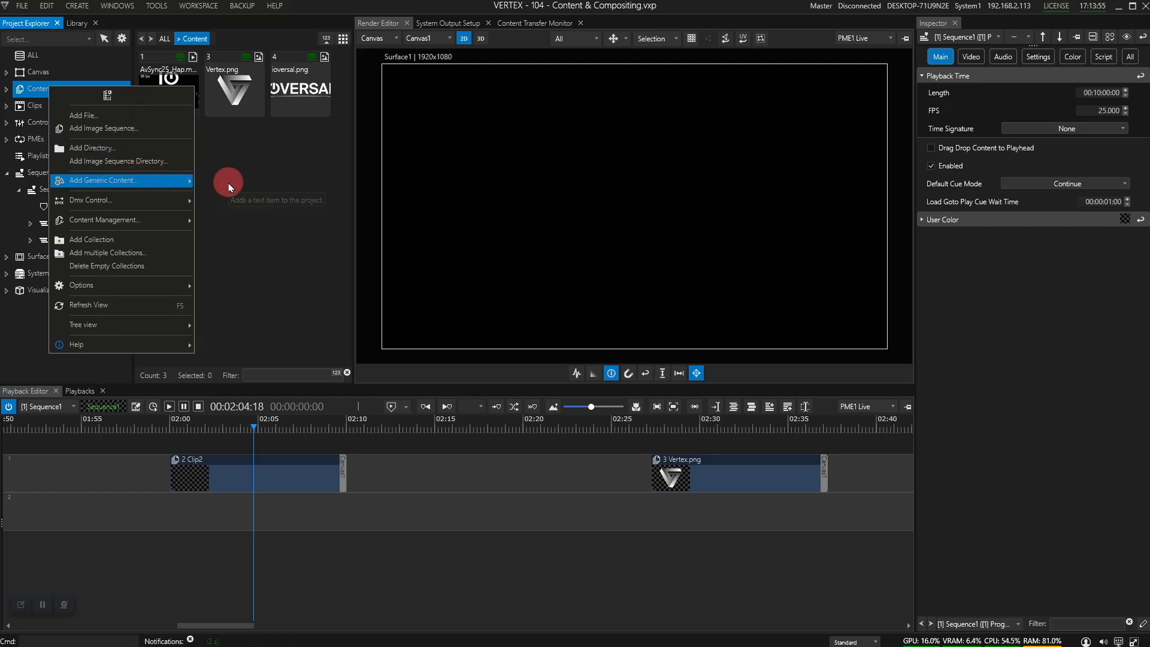
# Step: Place the new 1920x1080 Text item onto the Clip2 clip on Track1
pyautogui.click(170, 153)
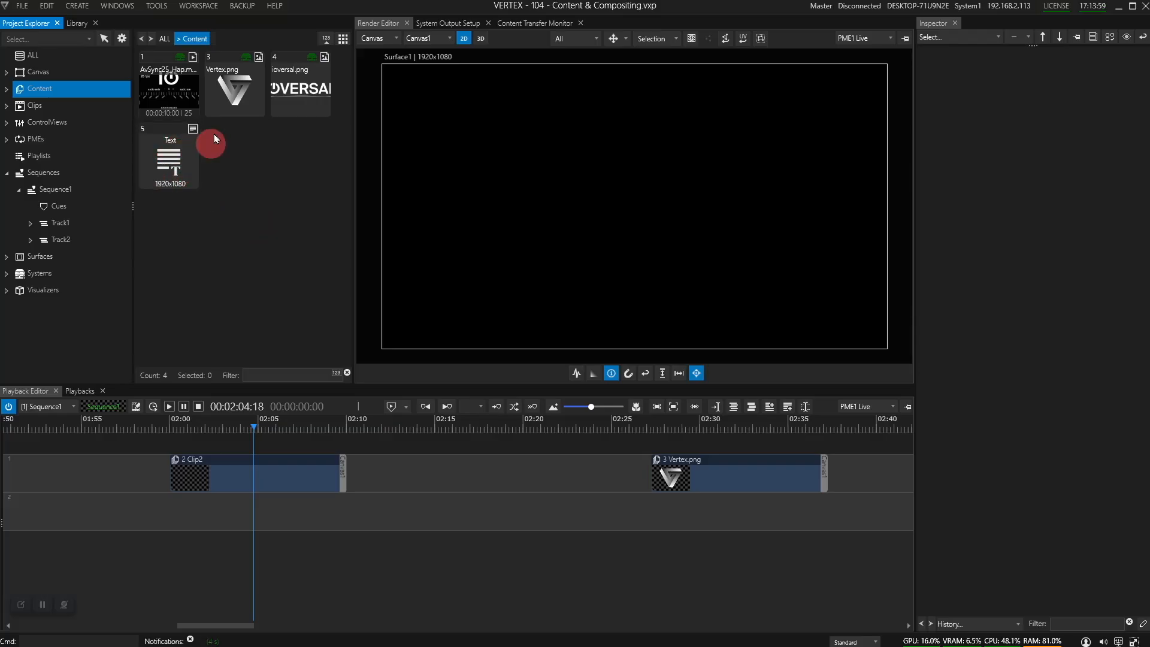
pyautogui.click(170, 158)
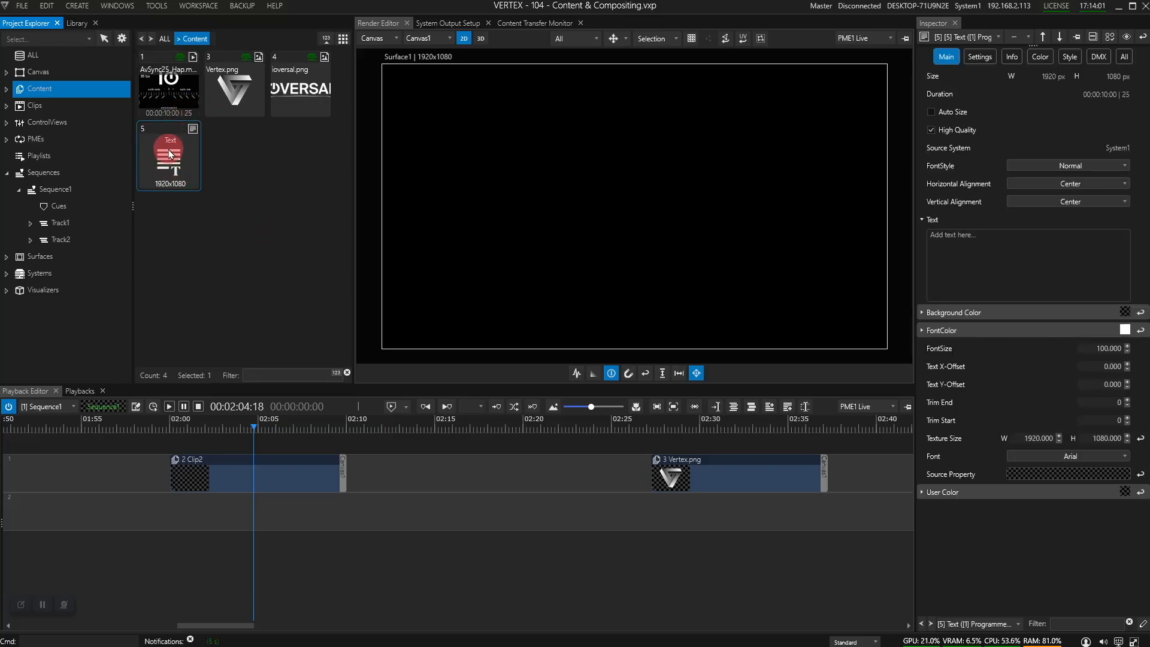
pyautogui.moveTo(170, 161); pyautogui.dragTo(193, 475)
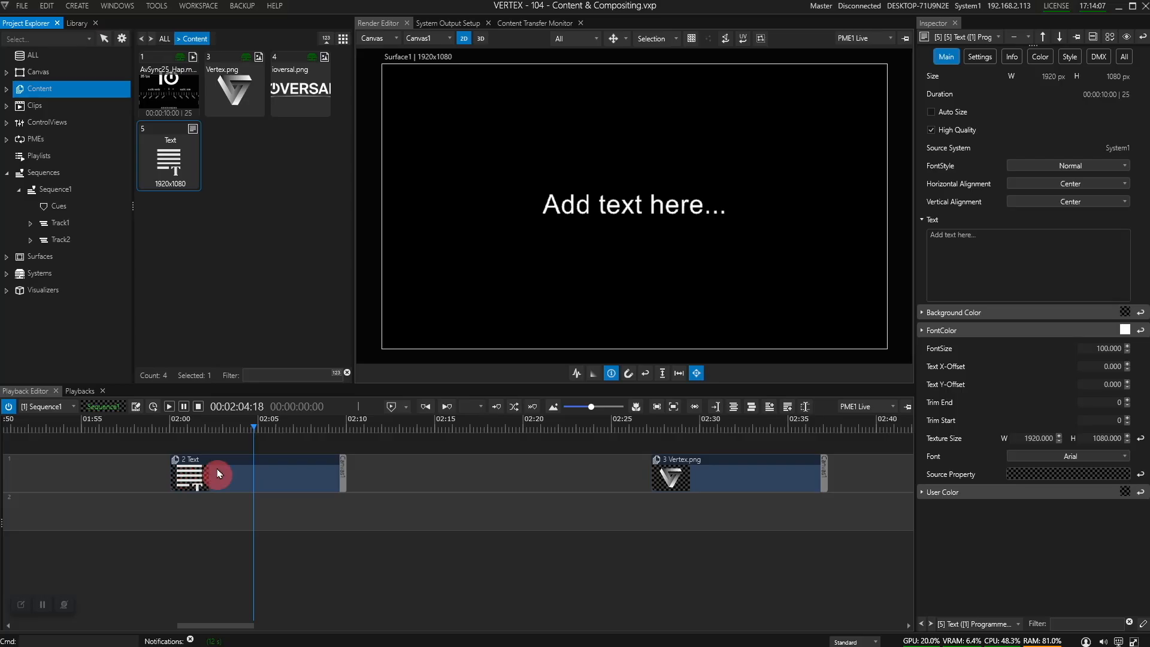
pyautogui.click(267, 475)
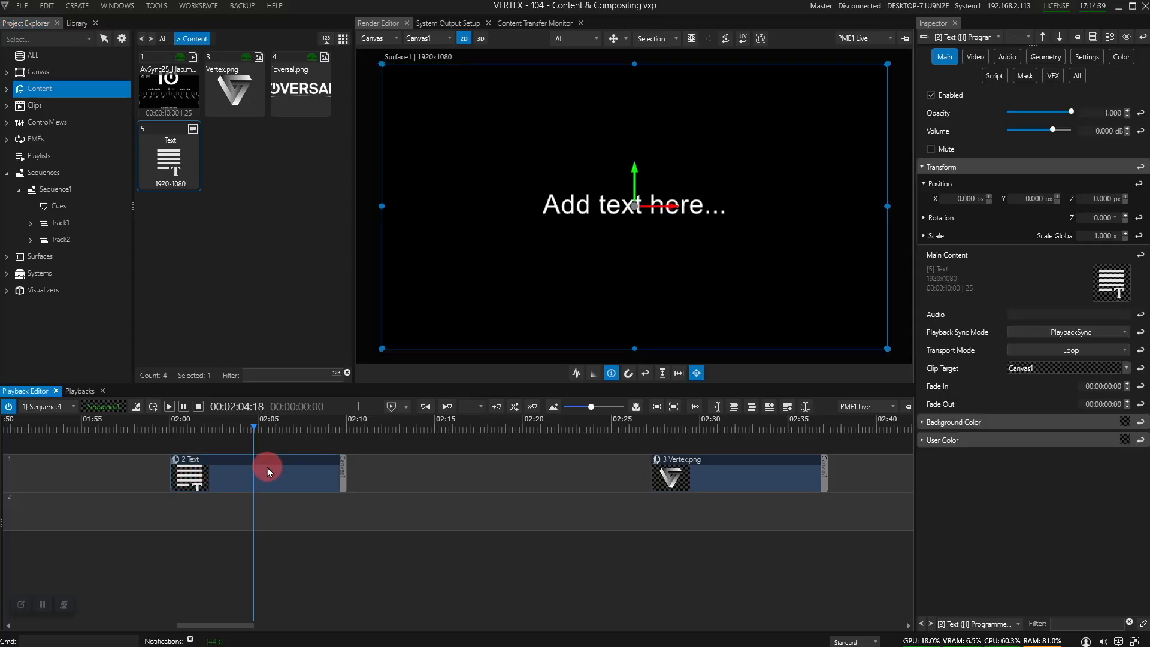
pyautogui.click(661, 357)
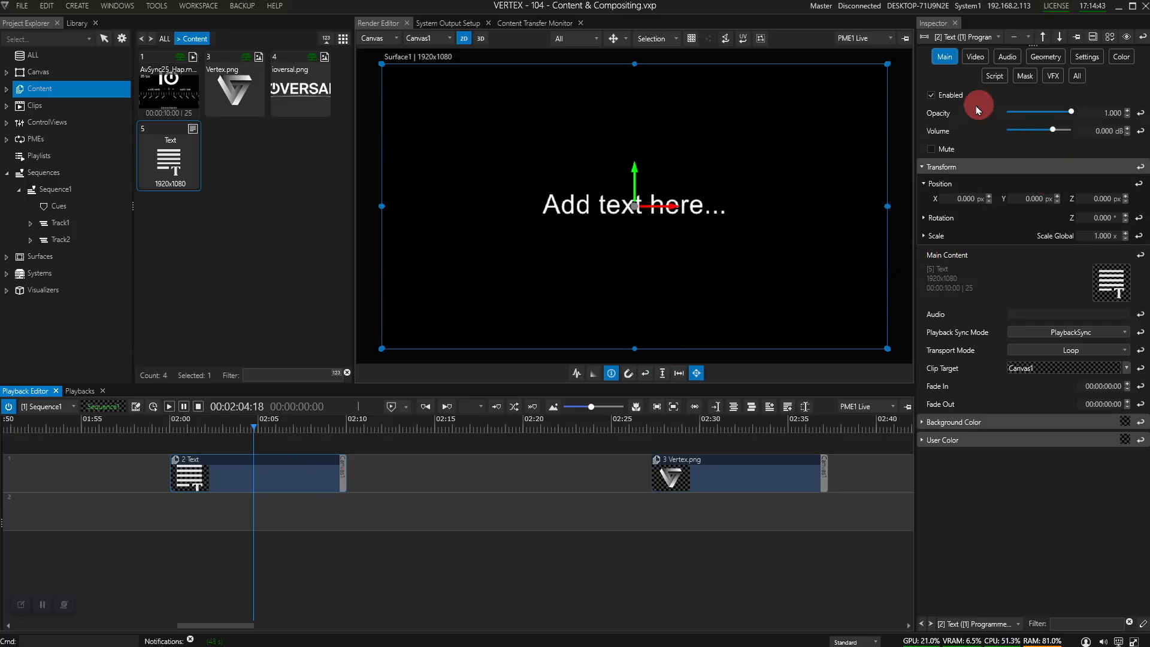
pyautogui.click(932, 95)
pyautogui.click(932, 95)
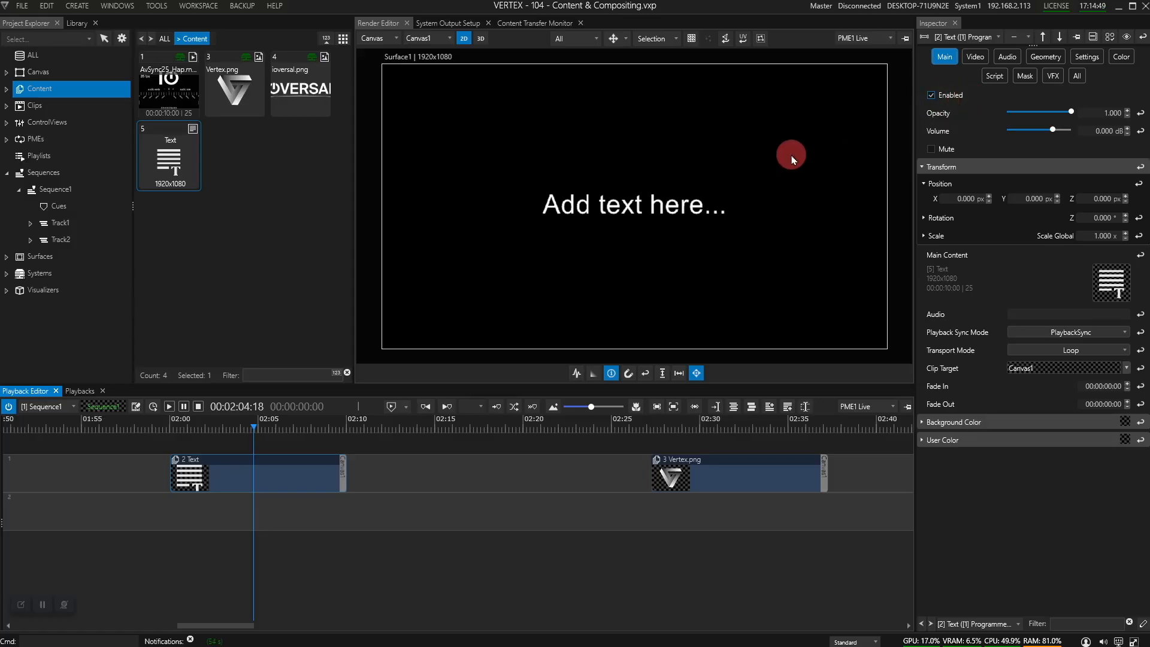
pyautogui.click(294, 474)
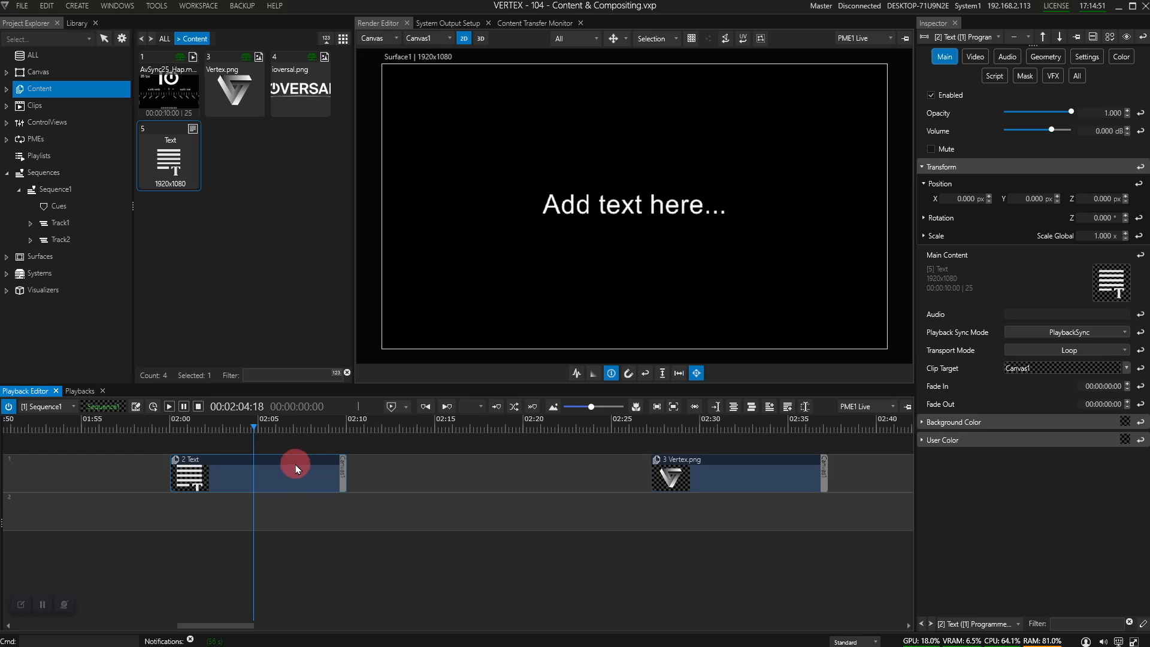
pyautogui.press('e')
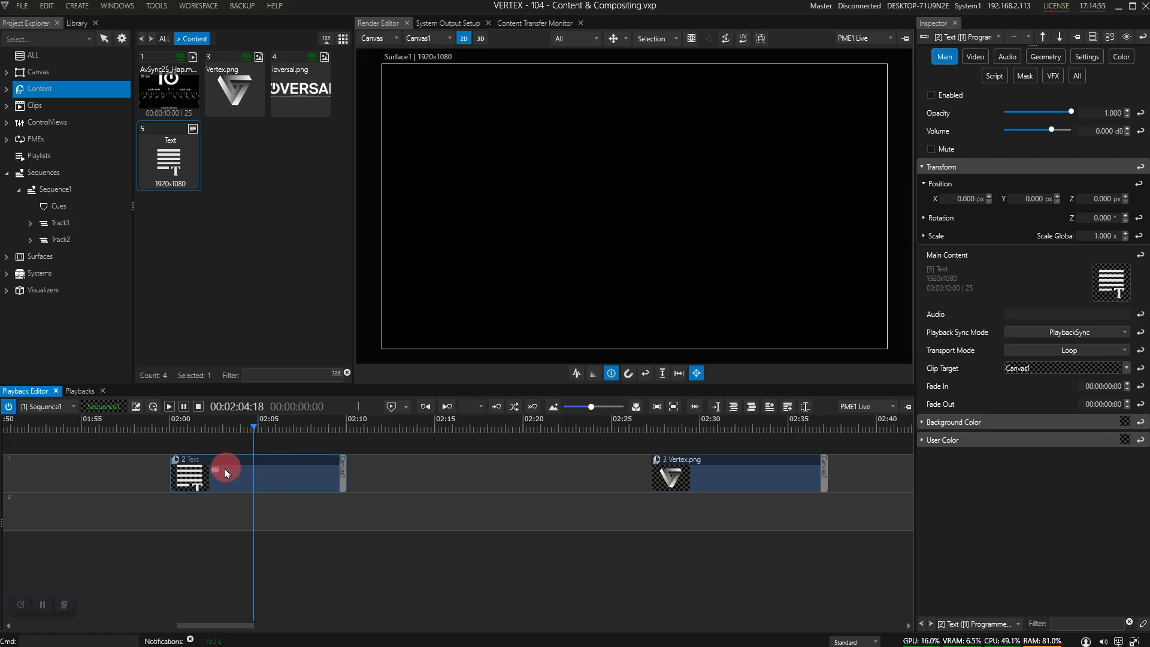
pyautogui.press('e')
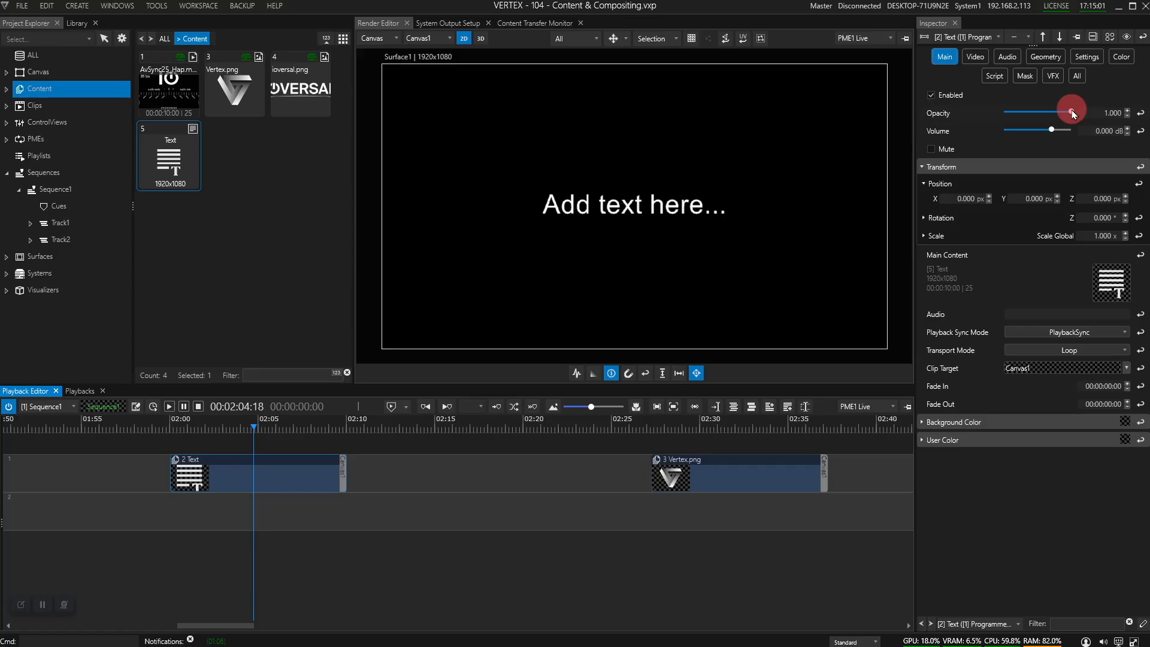
pyautogui.moveTo(1073, 113)
pyautogui.mouseDown()
pyautogui.moveTo(1013, 113)
pyautogui.moveTo(1073, 117)
pyautogui.mouseUp()
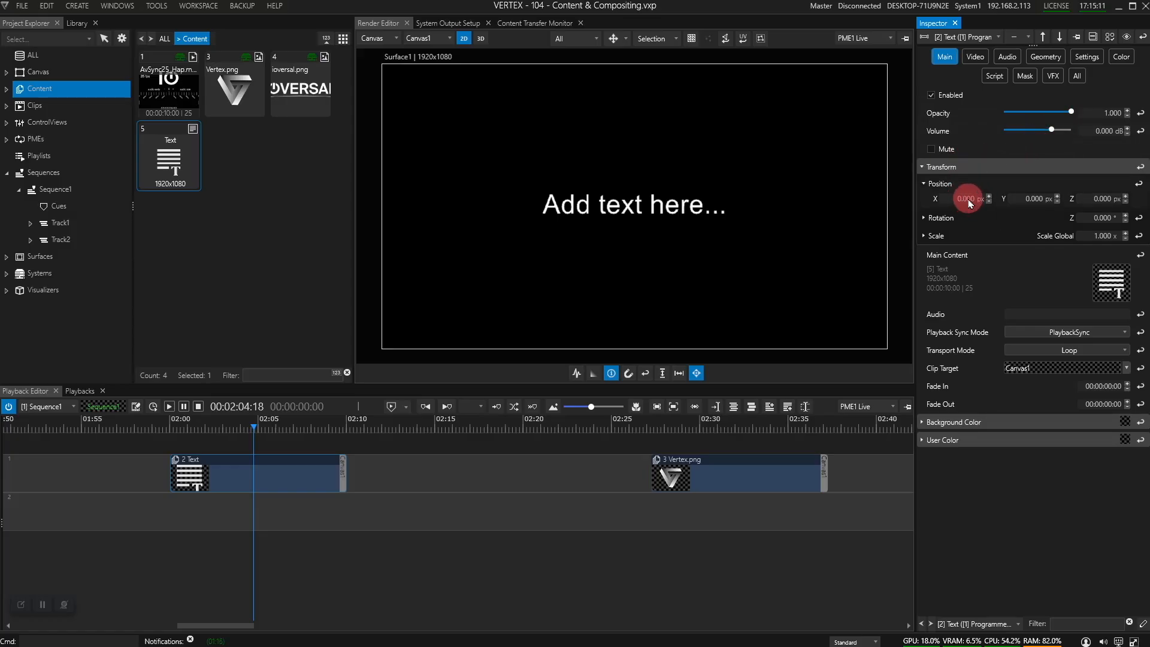
pyautogui.moveTo(969, 202); pyautogui.dragTo(999, 198)
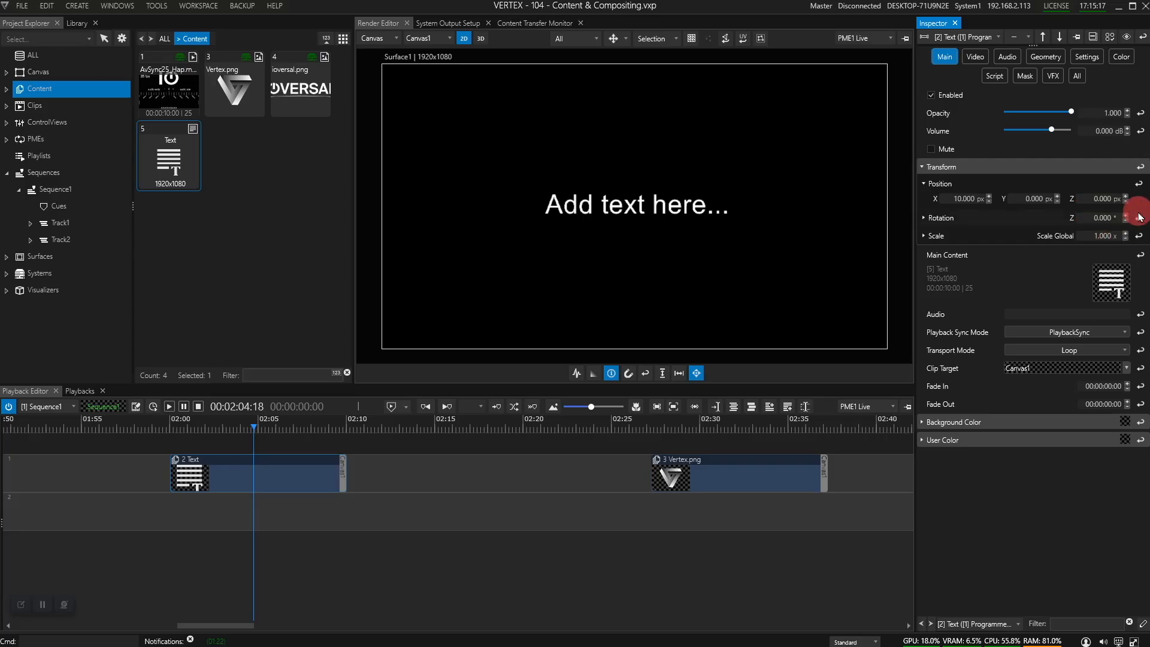
pyautogui.moveTo(1103, 217); pyautogui.dragTo(1105, 239)
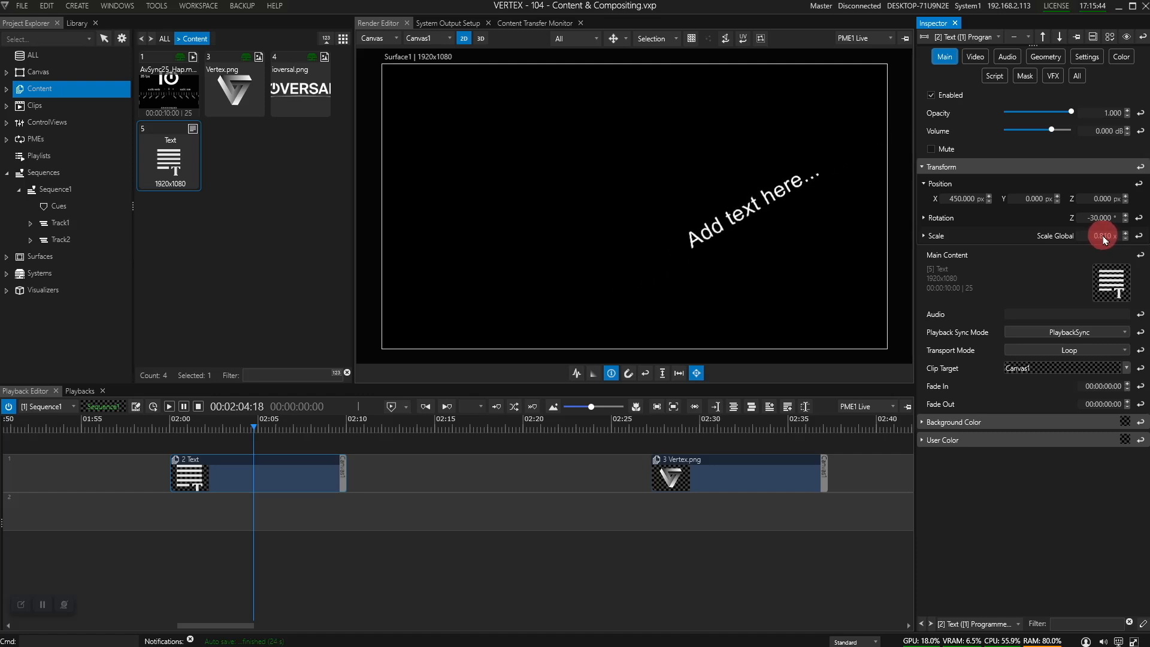
pyautogui.click(1140, 170)
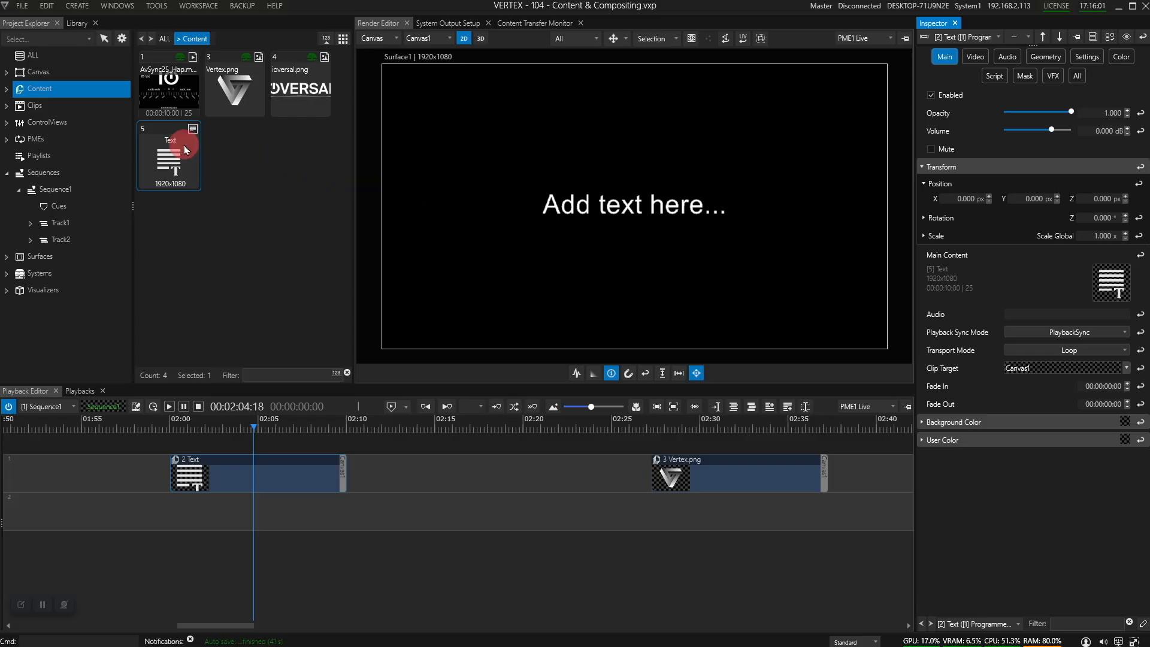
# Step: Replace the Text item's placeholder with 'Hello' and move the playhead to 02:31
pyautogui.click(170, 159)
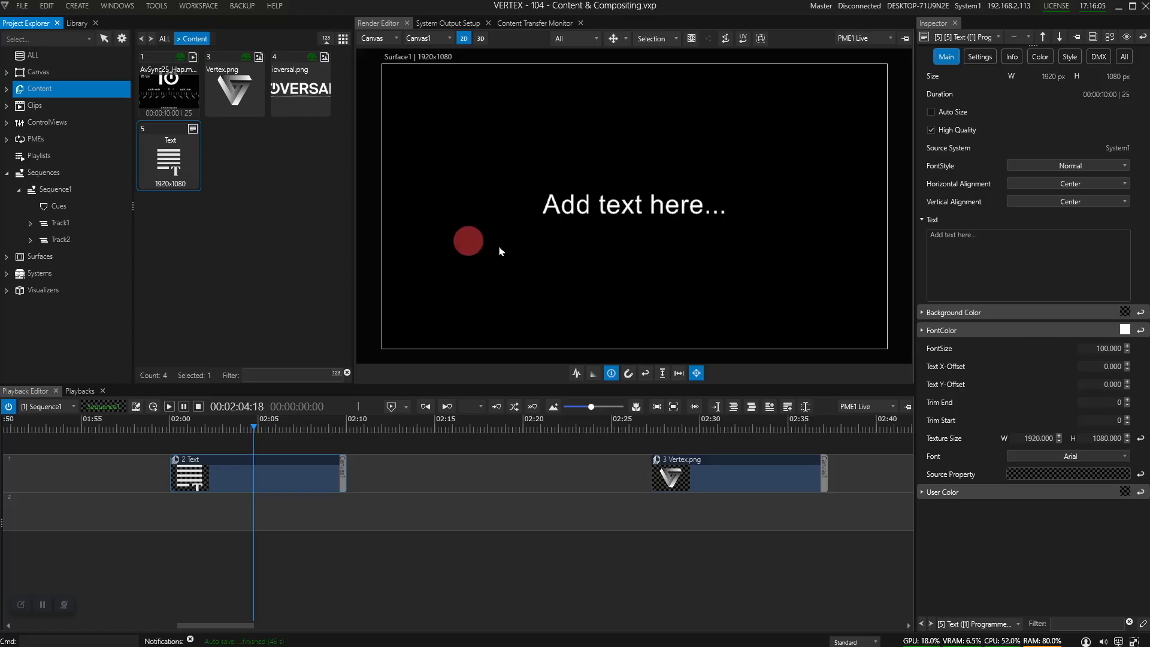
pyautogui.moveTo(994, 234); pyautogui.dragTo(873, 226)
pyautogui.write('Hello')
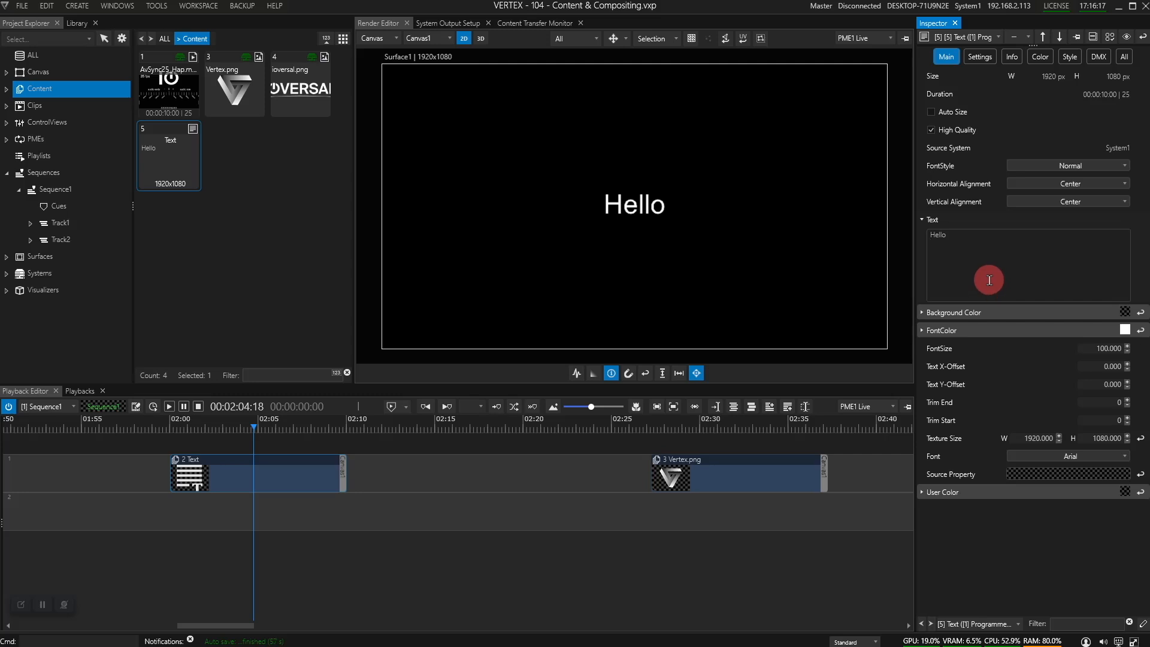
pyautogui.click(720, 424)
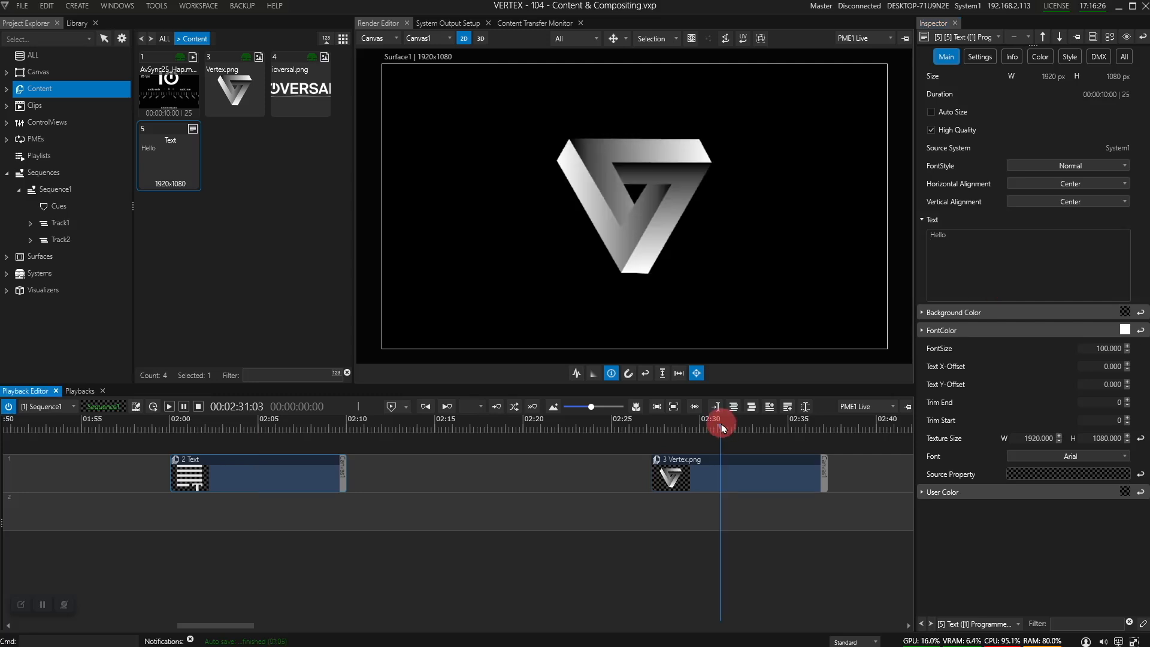
# Step: Reset the Vertex.png clip's transform, scale it to 0.560, and check the output fullscreen
pyautogui.click(703, 478)
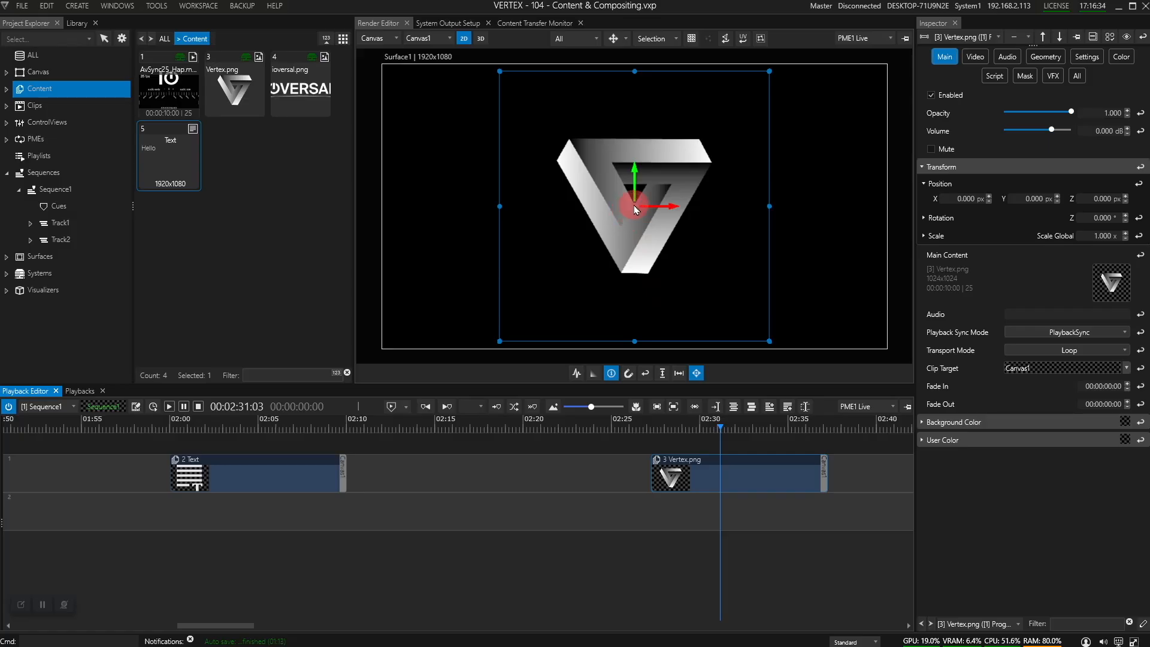
pyautogui.moveTo(636, 209); pyautogui.dragTo(665, 204)
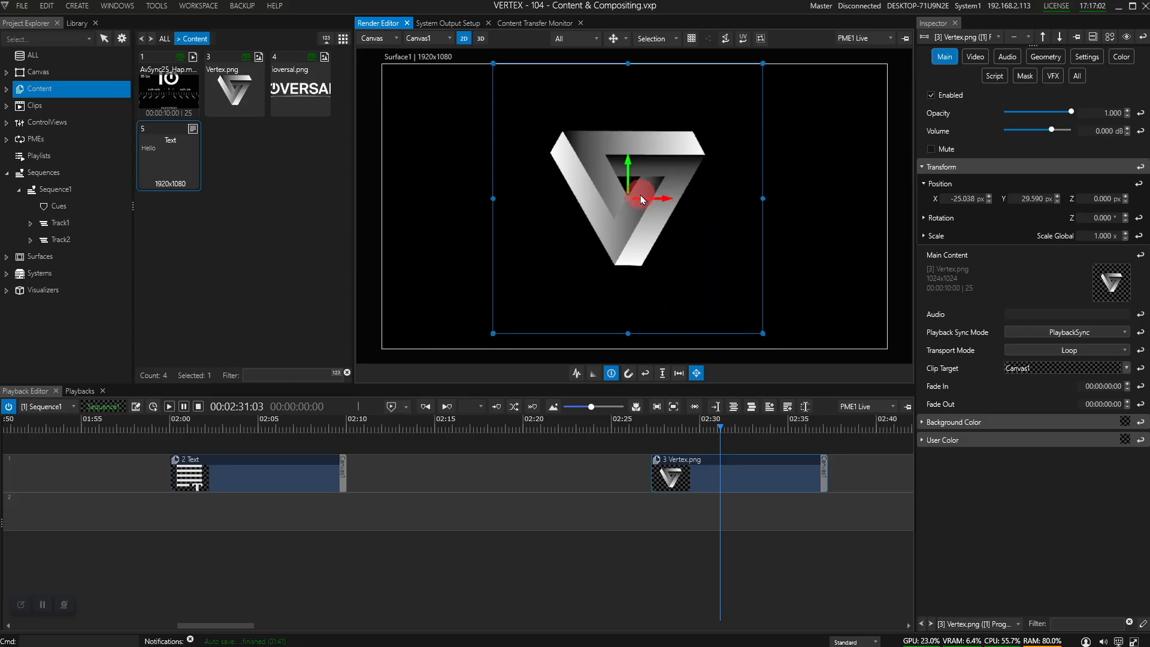
pyautogui.moveTo(762, 199); pyautogui.dragTo(729, 314)
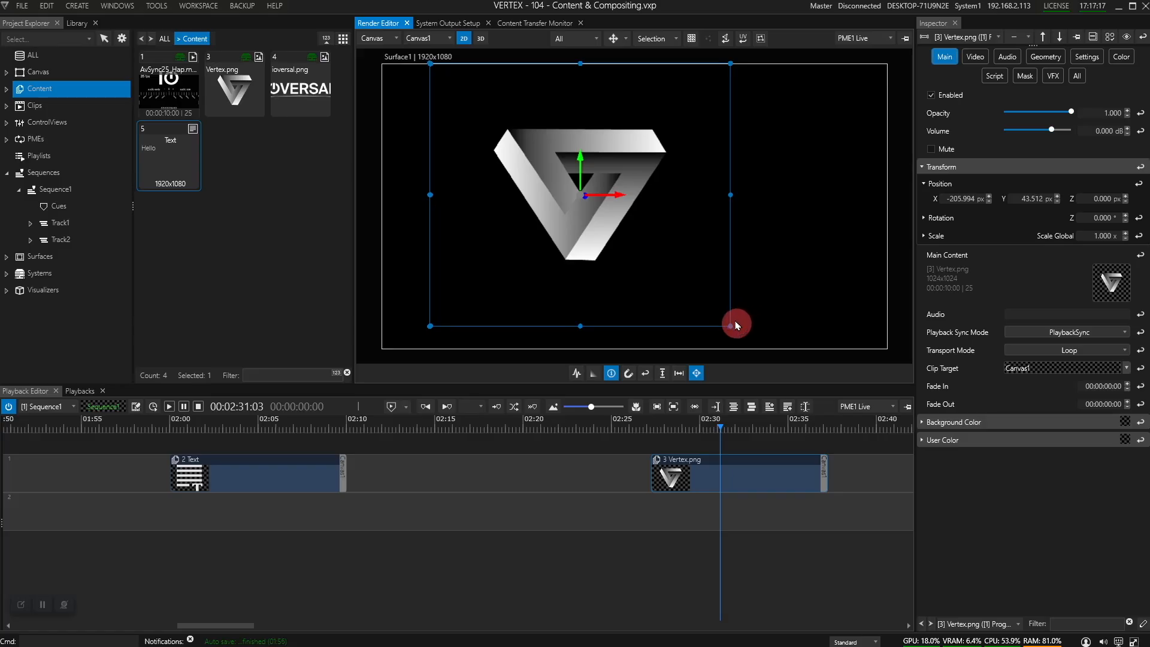
pyautogui.click(1139, 170)
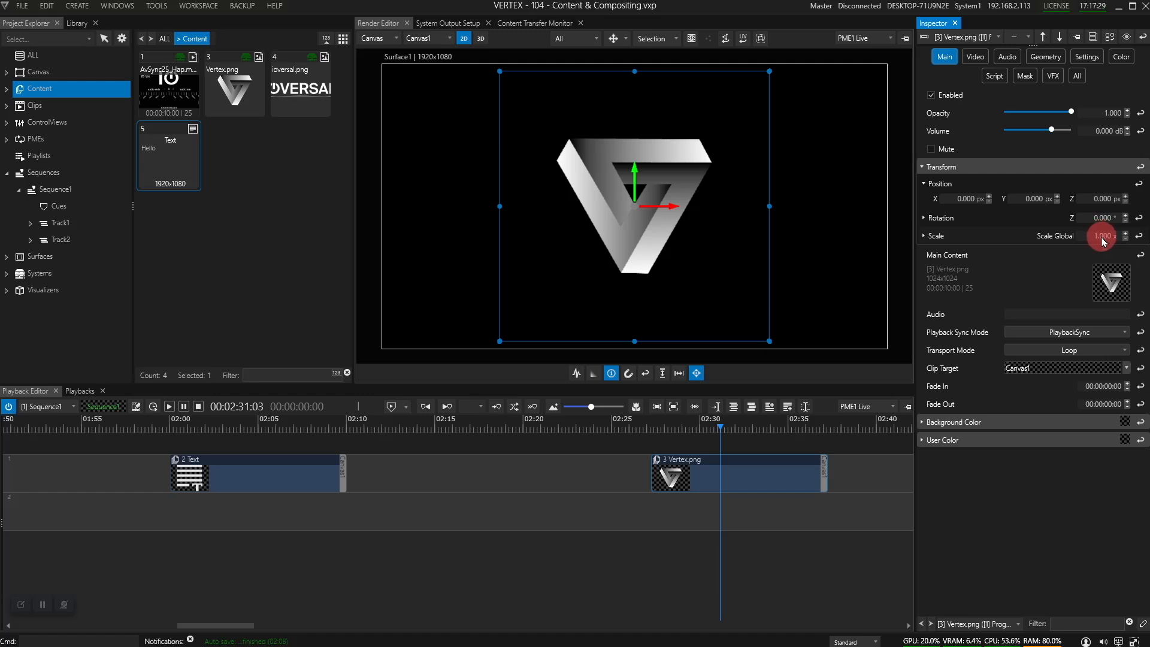
pyautogui.moveTo(1104, 241)
pyautogui.mouseDown()
pyautogui.moveTo(1104, 254)
pyautogui.moveTo(1104, 231)
pyautogui.moveTo(1084, 249)
pyautogui.mouseUp()
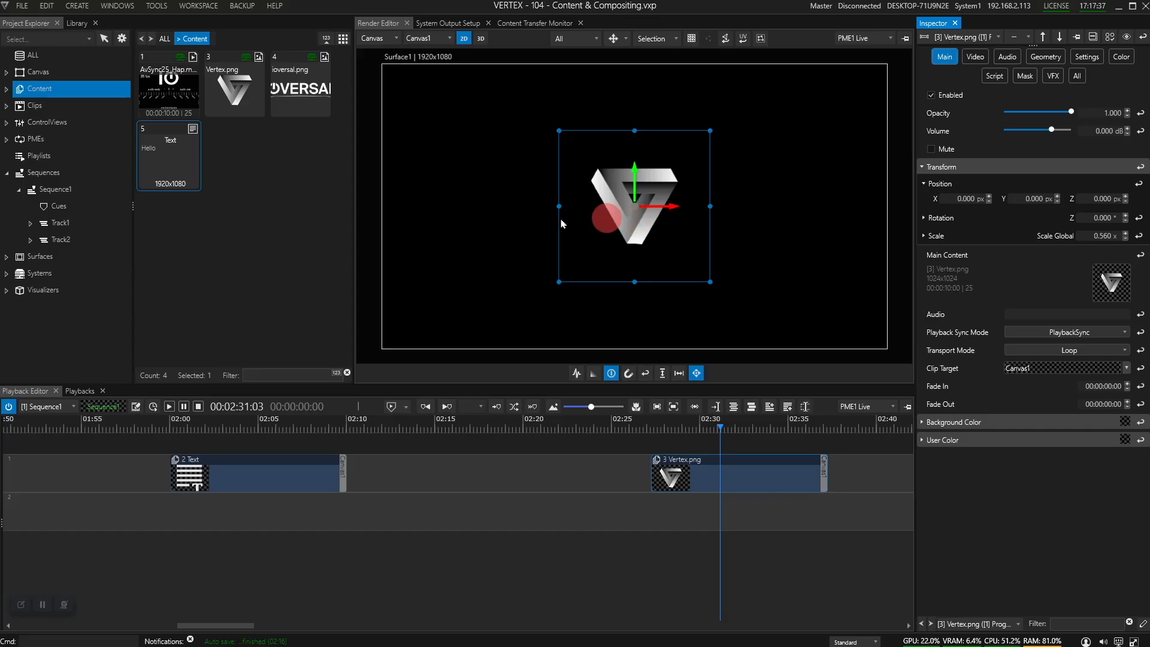
pyautogui.hotkey('ctrl', 'f')
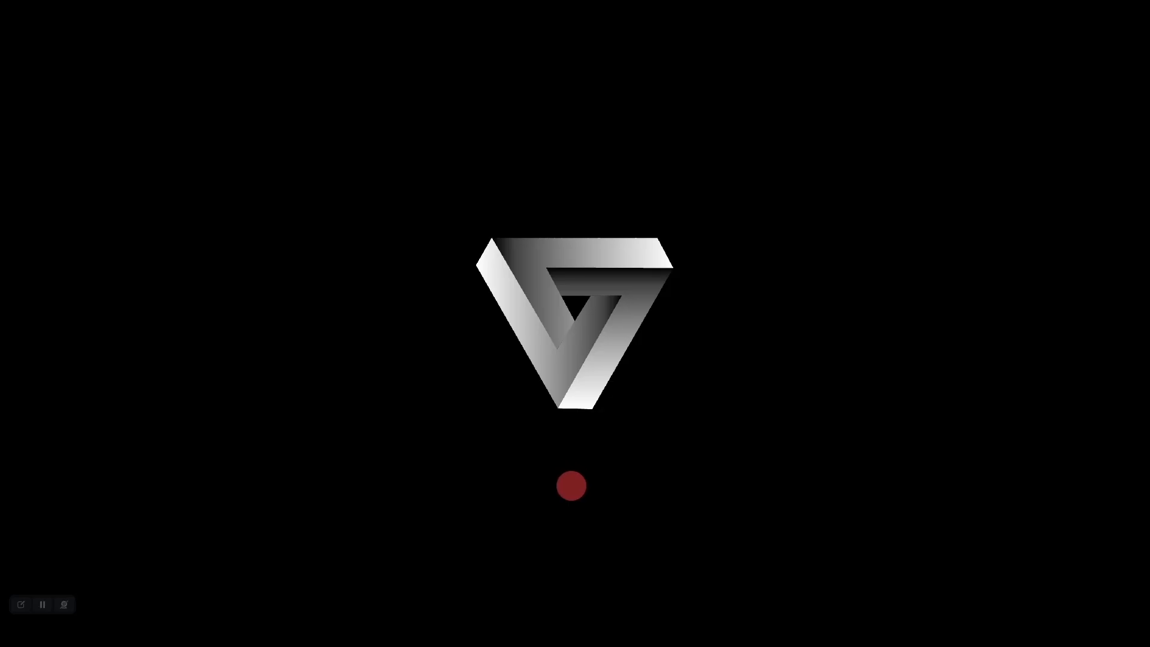
pyautogui.hotkey('ctrl', 'f')
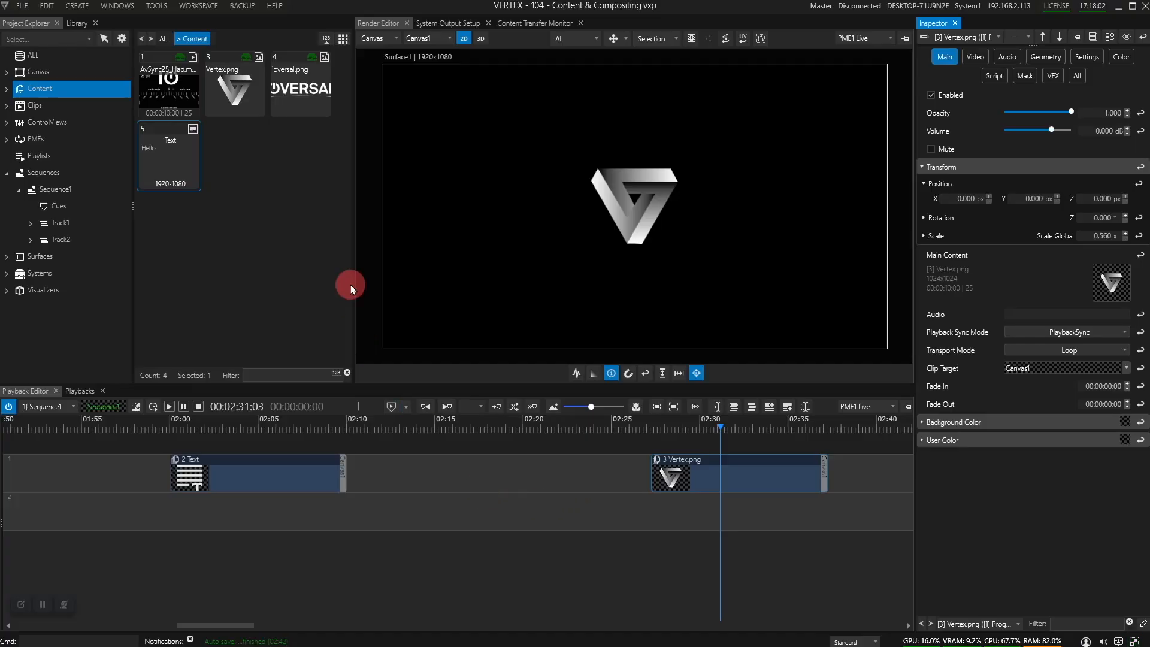
# Step: Turn on texture filtering for the Vertex.png content and view the output fullscreen
pyautogui.click(244, 96)
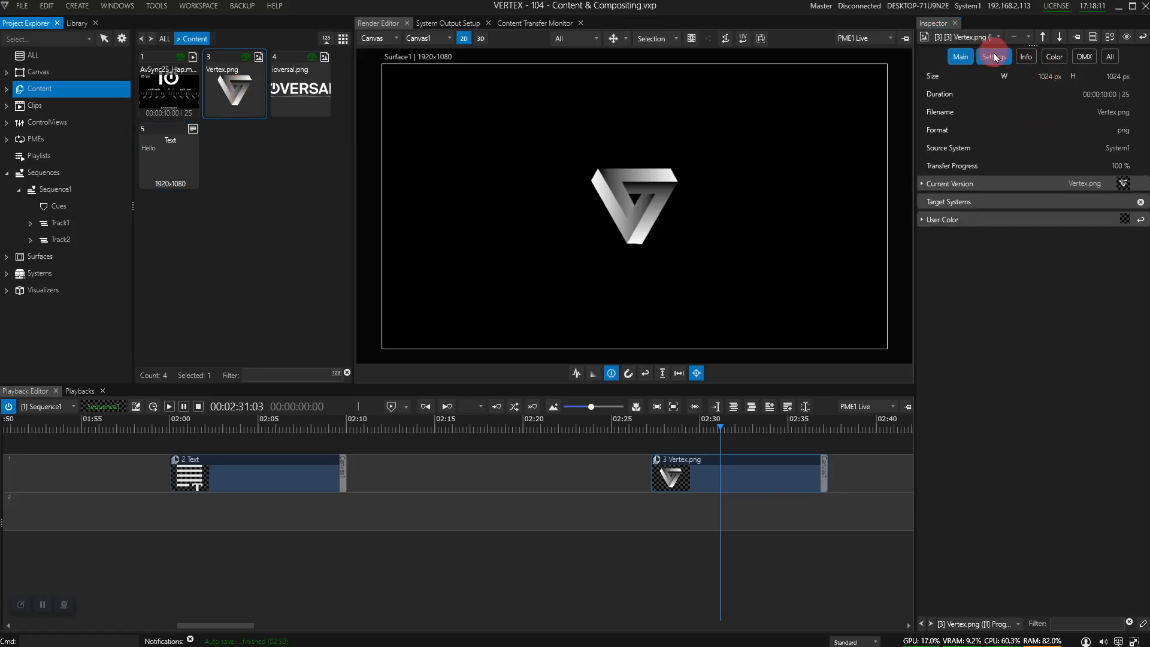
pyautogui.click(994, 56)
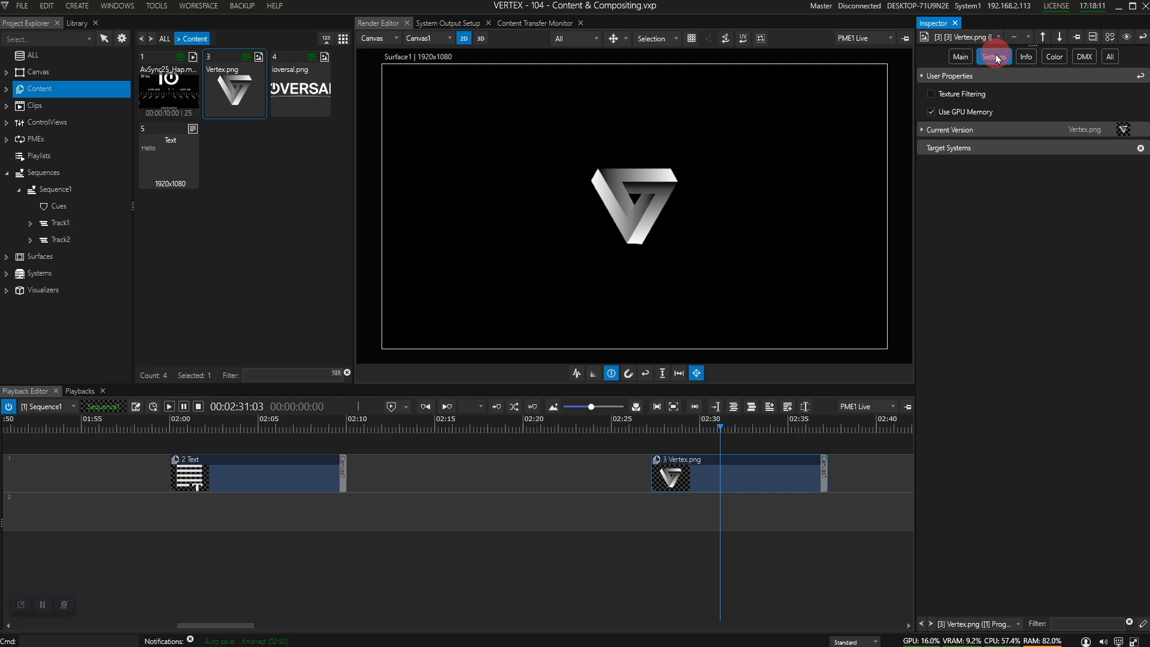
pyautogui.click(933, 94)
pyautogui.hotkey('ctrl', 'f')
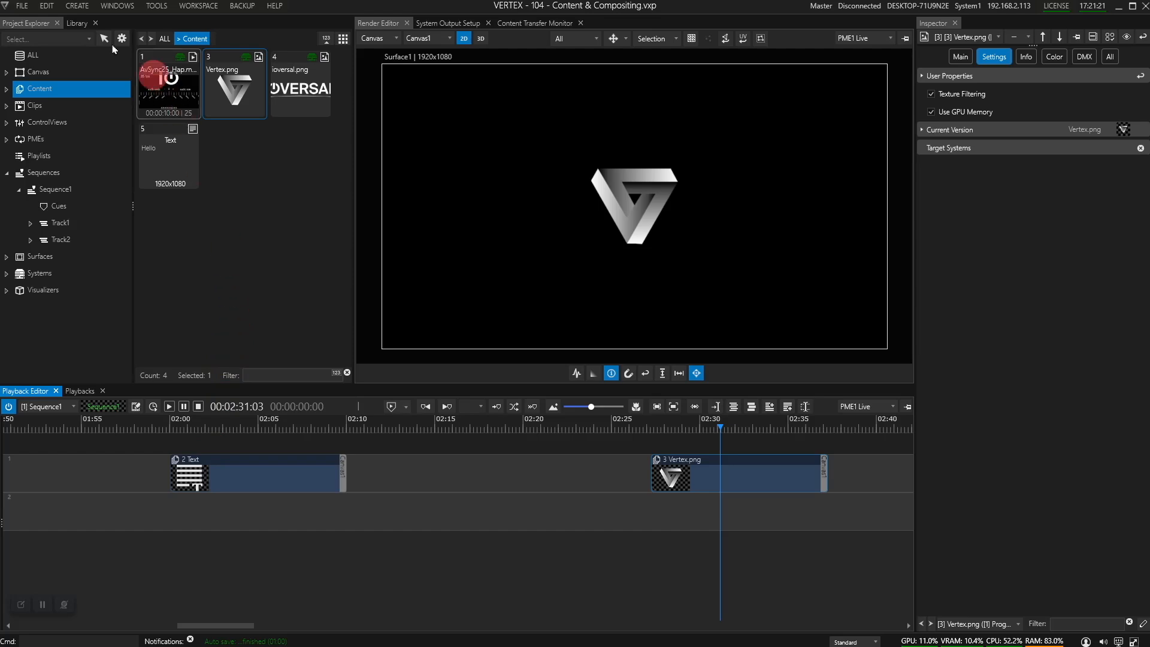
# Step: Import the stock GlamourLoop.mp4 clip from the Library's Content into the project
pyautogui.click(85, 26)
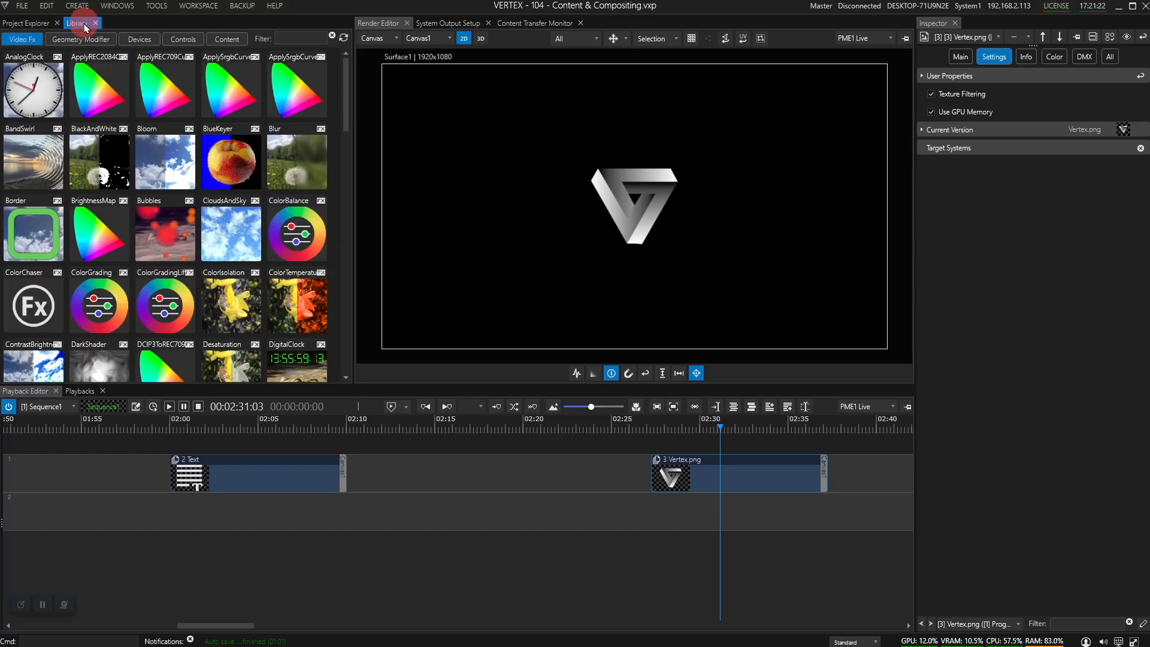
pyautogui.click(227, 41)
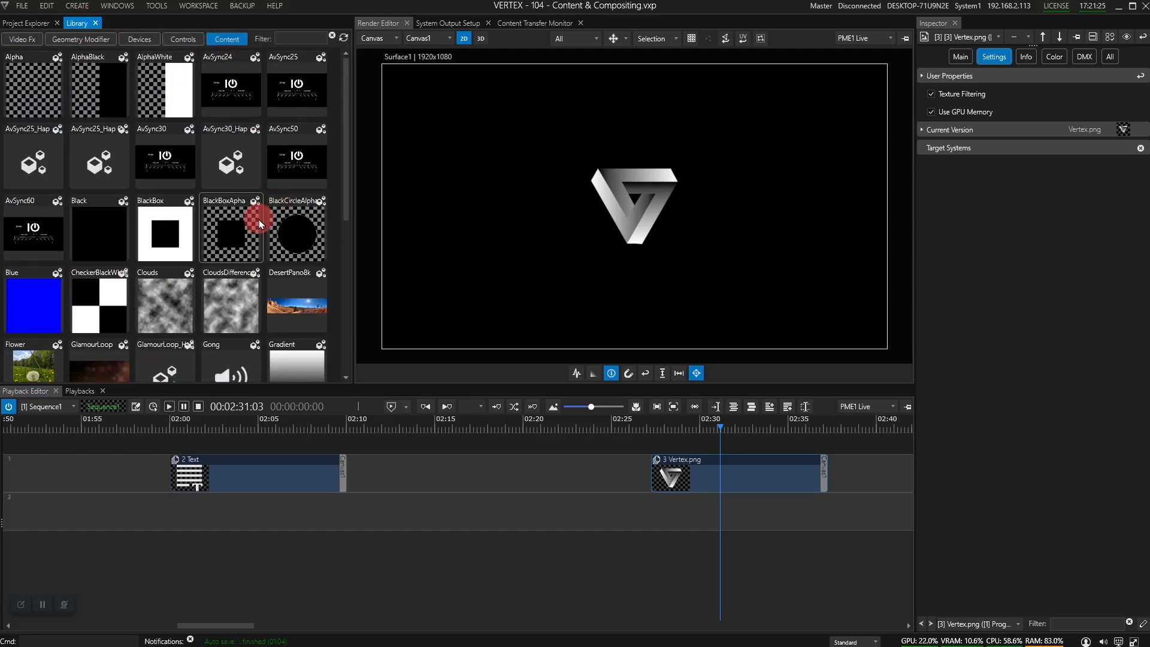
pyautogui.scroll(-1, 257, 222)
pyautogui.scroll(-1, 231, 224)
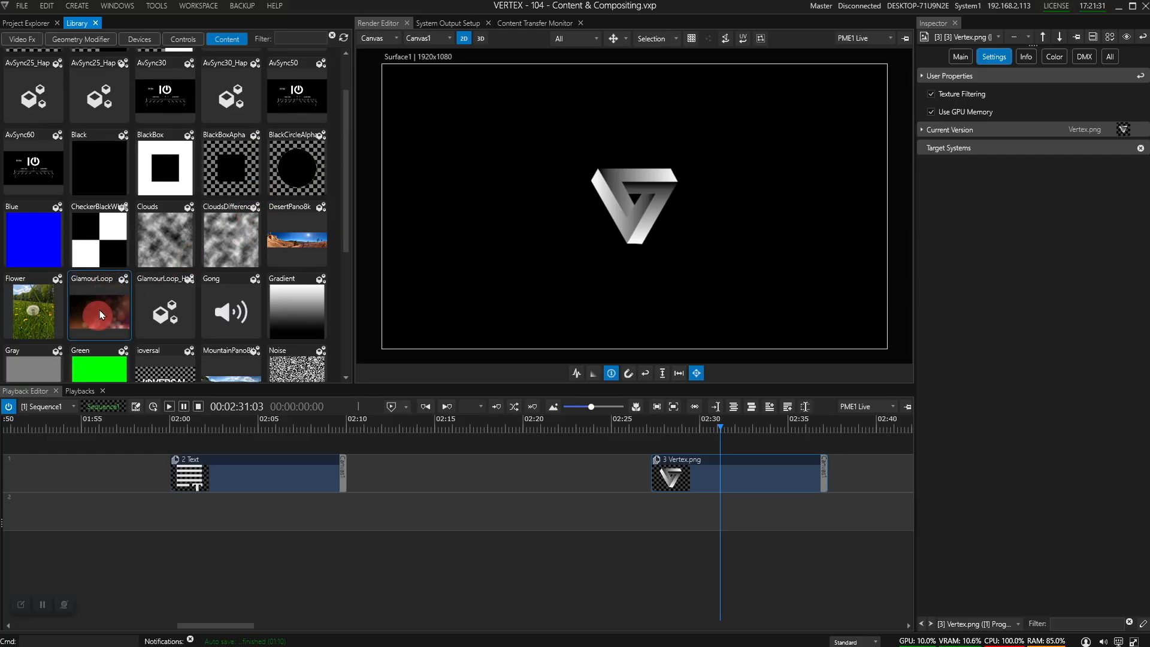
pyautogui.click(24, 29)
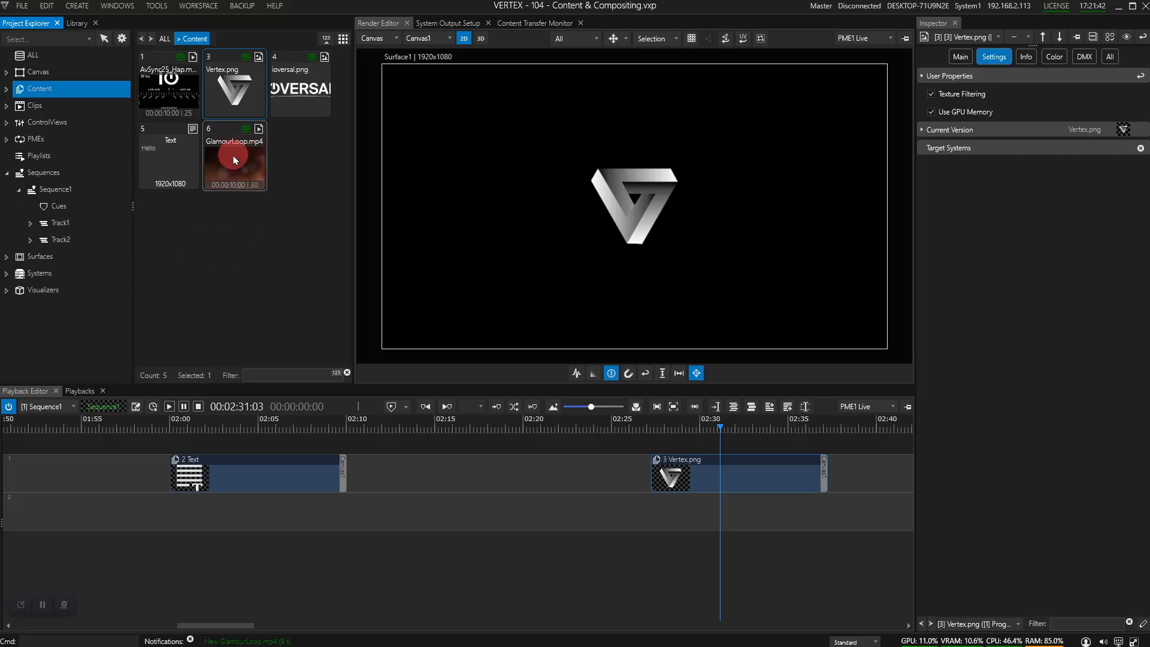
# Step: Put GlamourLoop.mp4 on the timeline, align Vertex.png to its start, and move GlamourLoop to new track 3
pyautogui.moveTo(234, 155); pyautogui.dragTo(489, 515)
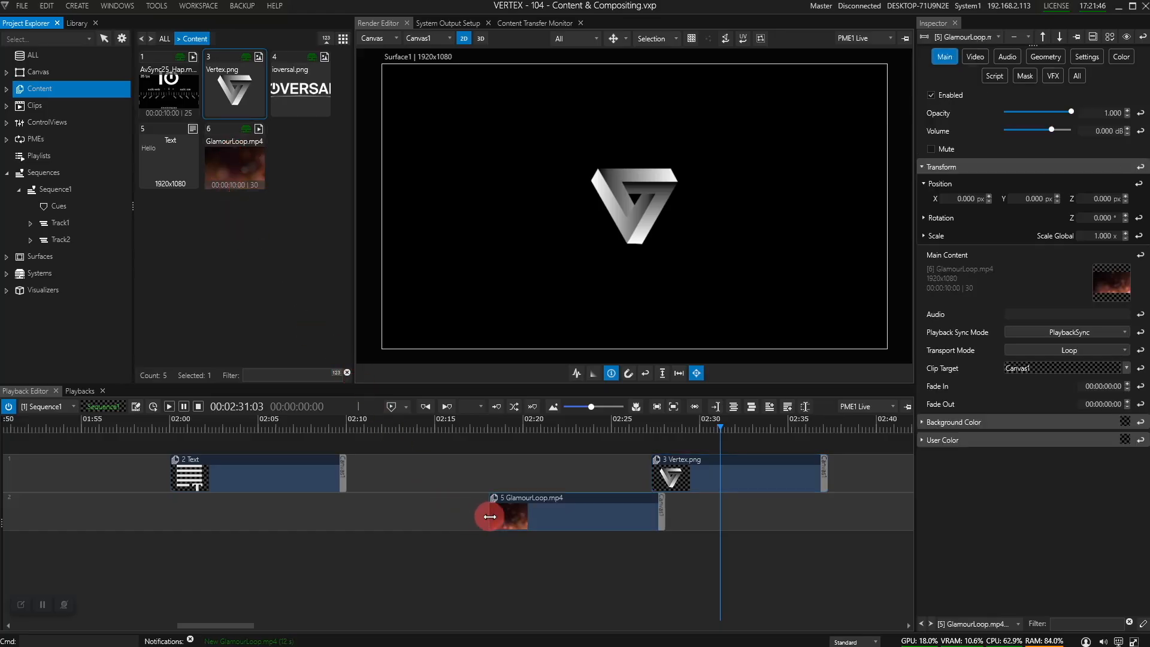
pyautogui.moveTo(570, 518); pyautogui.dragTo(540, 522)
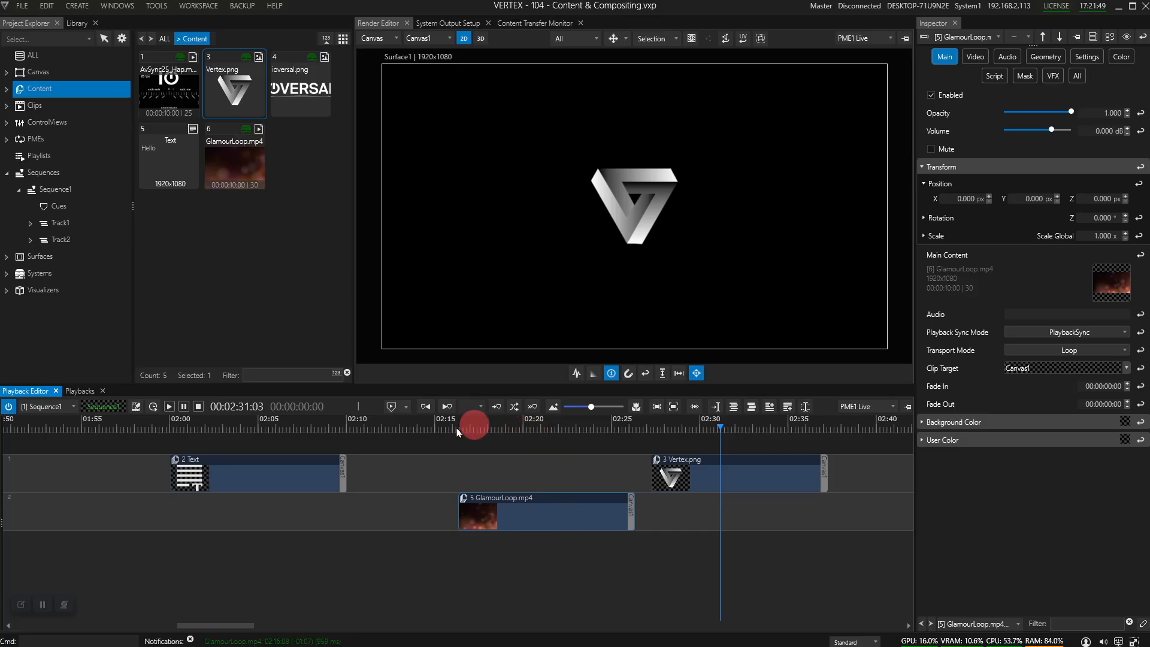
pyautogui.click(519, 432)
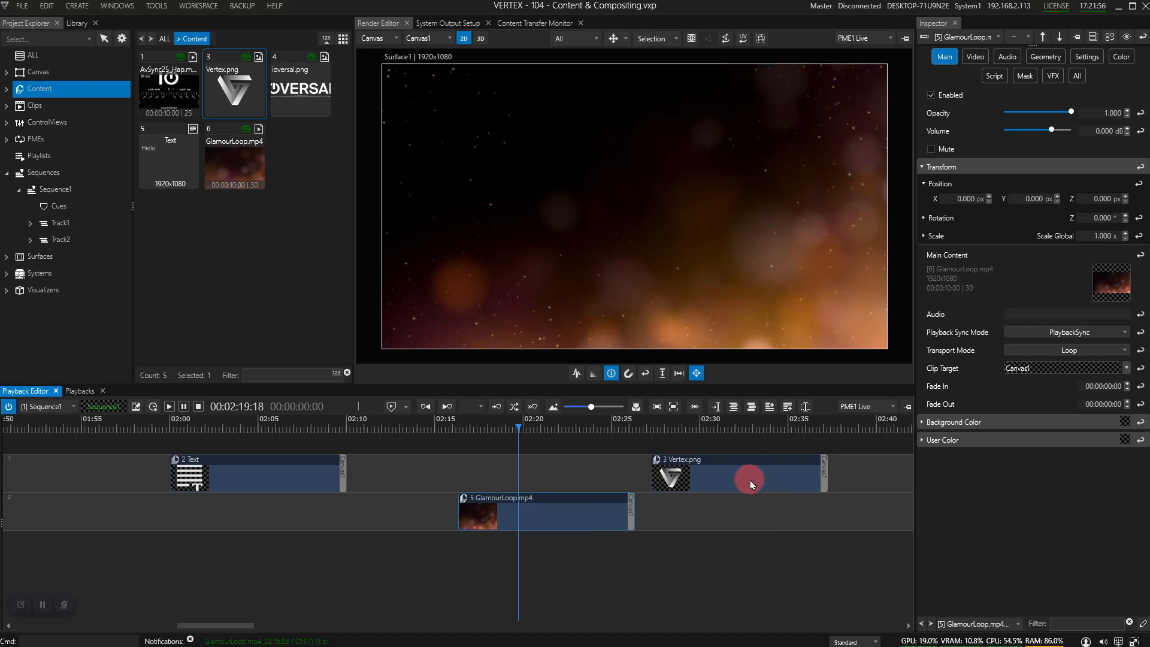
pyautogui.moveTo(765, 483); pyautogui.dragTo(568, 462)
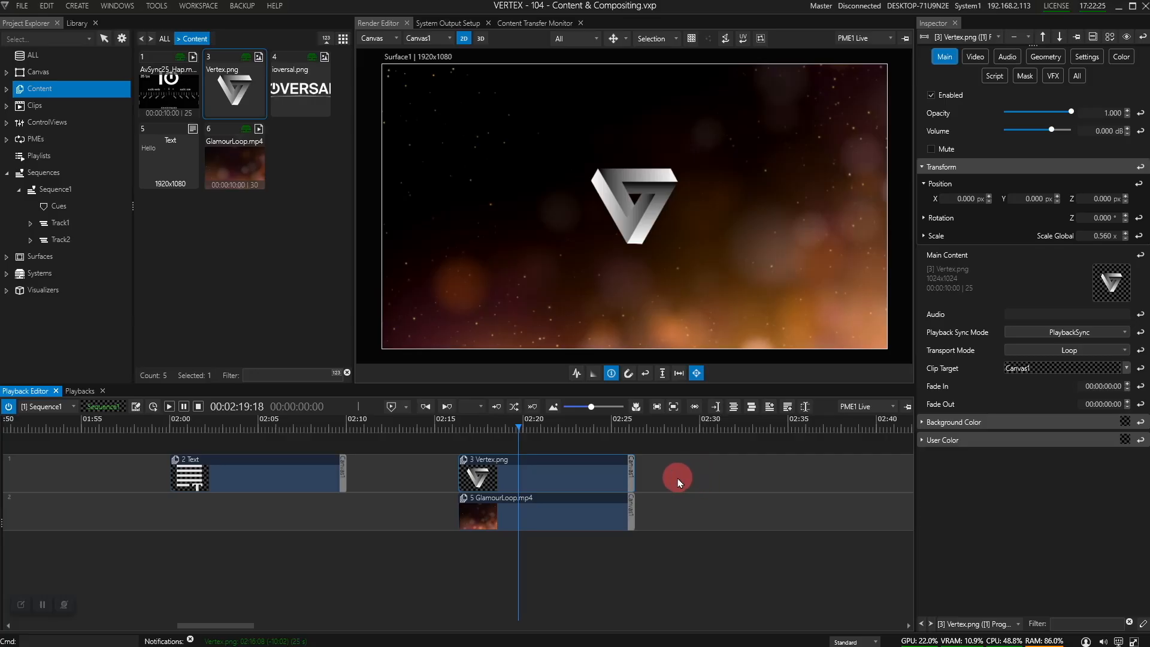
pyautogui.click(788, 408)
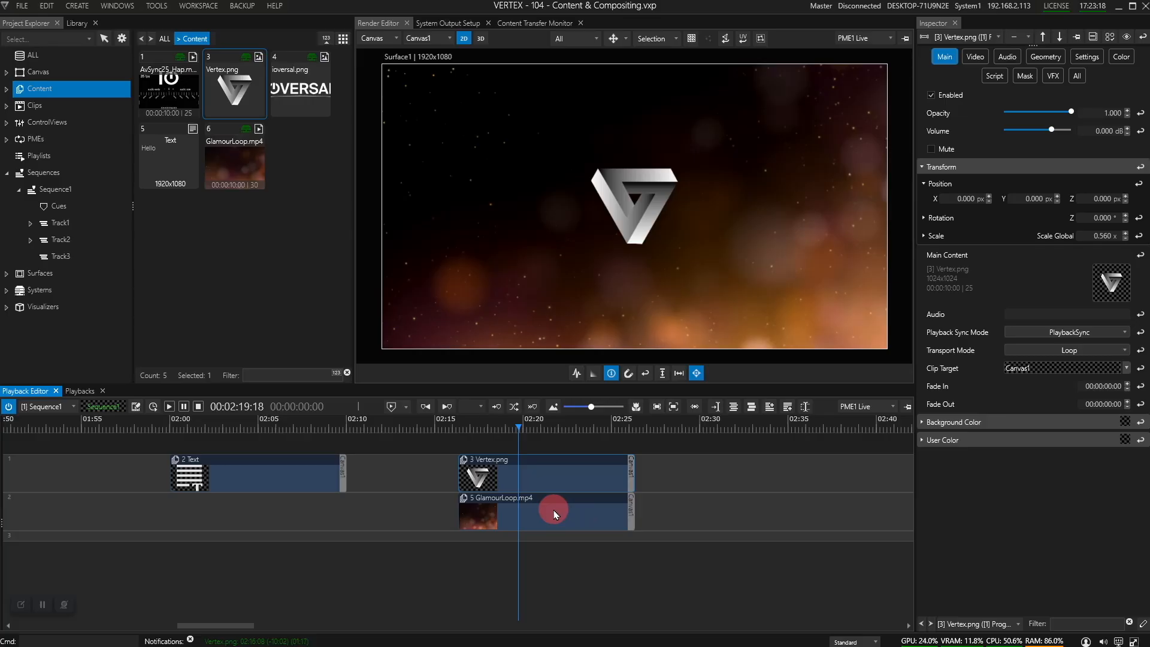
pyautogui.moveTo(554, 514)
pyautogui.mouseDown()
pyautogui.moveTo(547, 536)
pyautogui.moveTo(541, 529)
pyautogui.mouseUp()
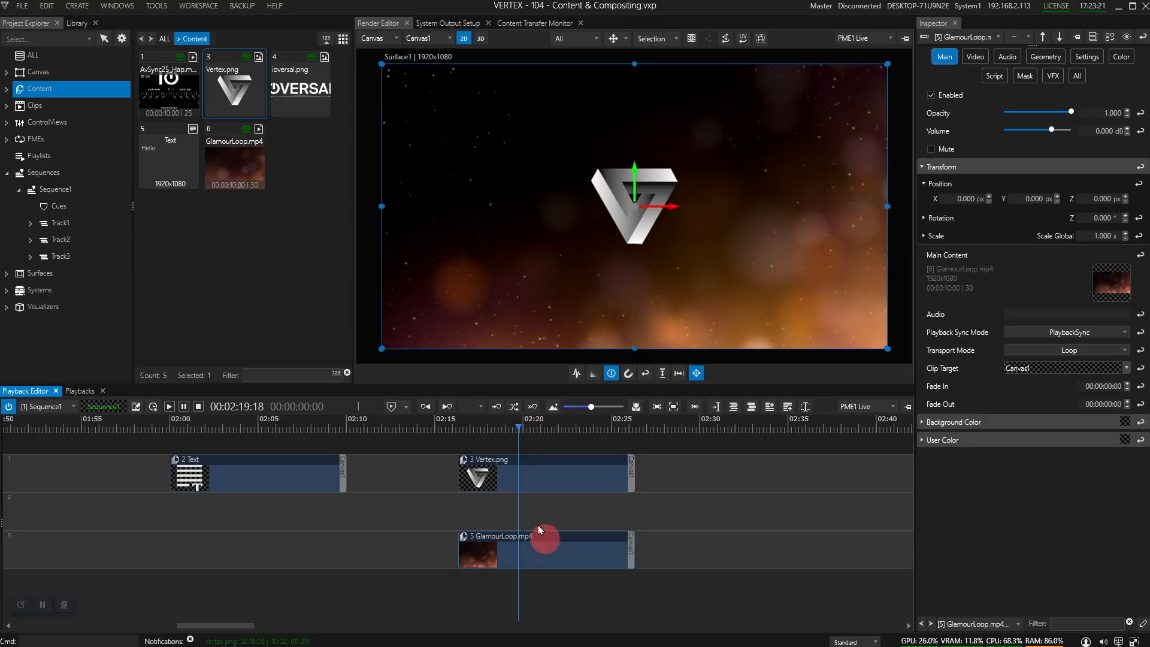
# Step: Create a Gradient content item with a 500×500 texture size
pyautogui.rightClick(42, 89)
pyautogui.moveTo(119, 189)
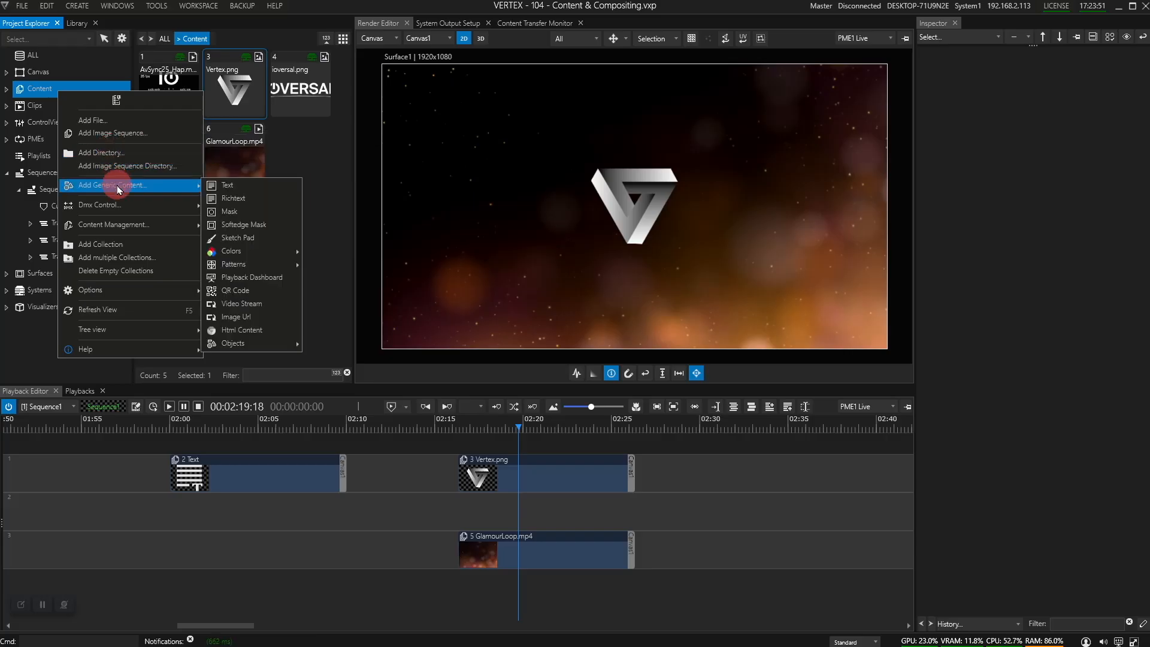
pyautogui.moveTo(246, 254)
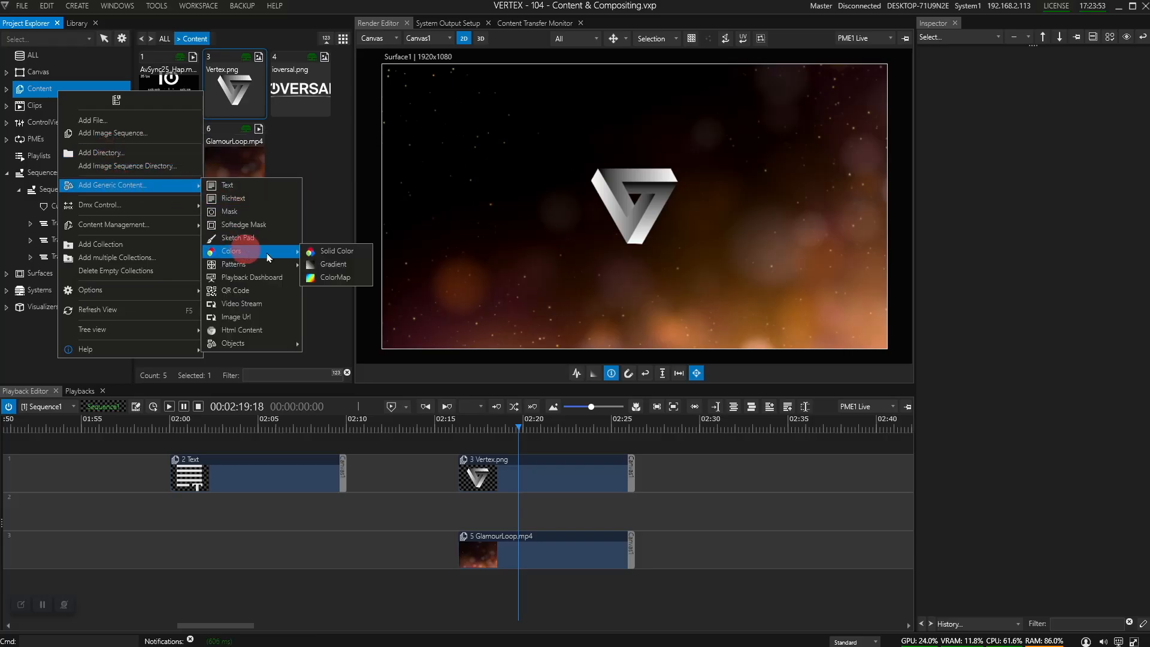
pyautogui.click(327, 267)
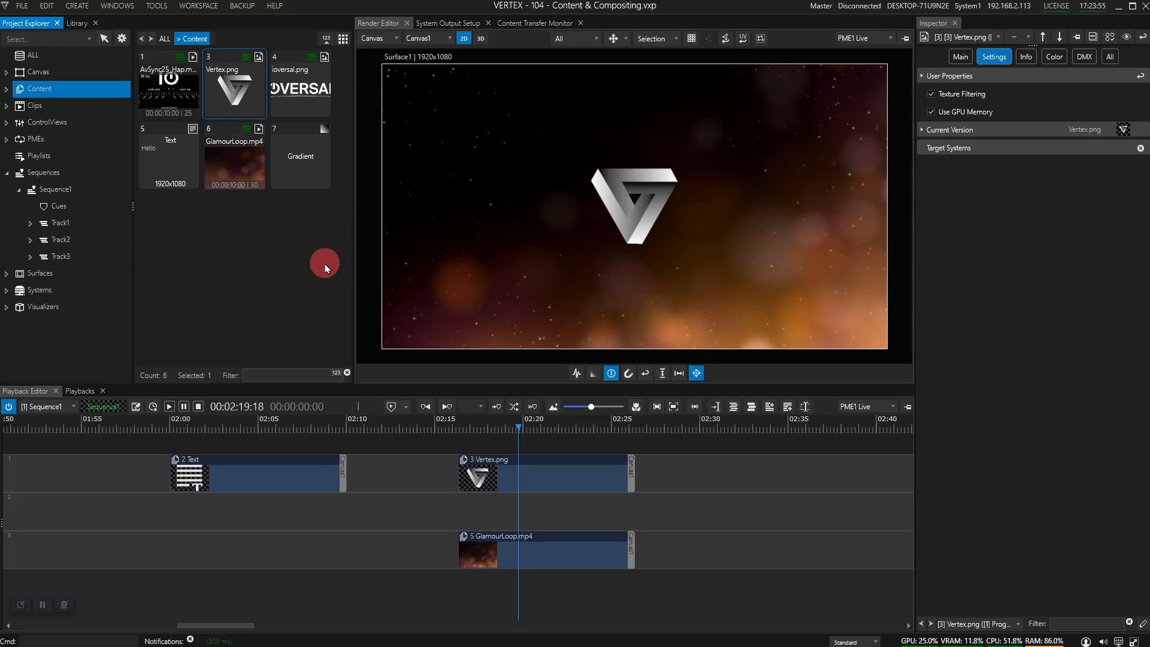
pyautogui.click(307, 159)
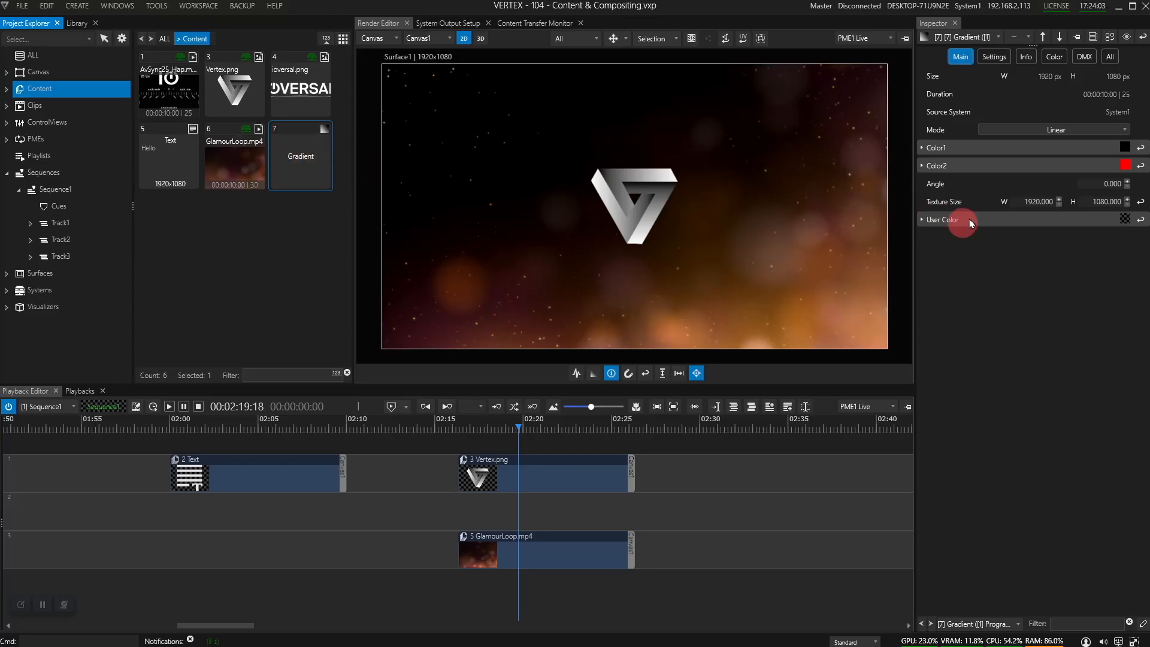
pyautogui.moveTo(1032, 211); pyautogui.dragTo(1038, 197)
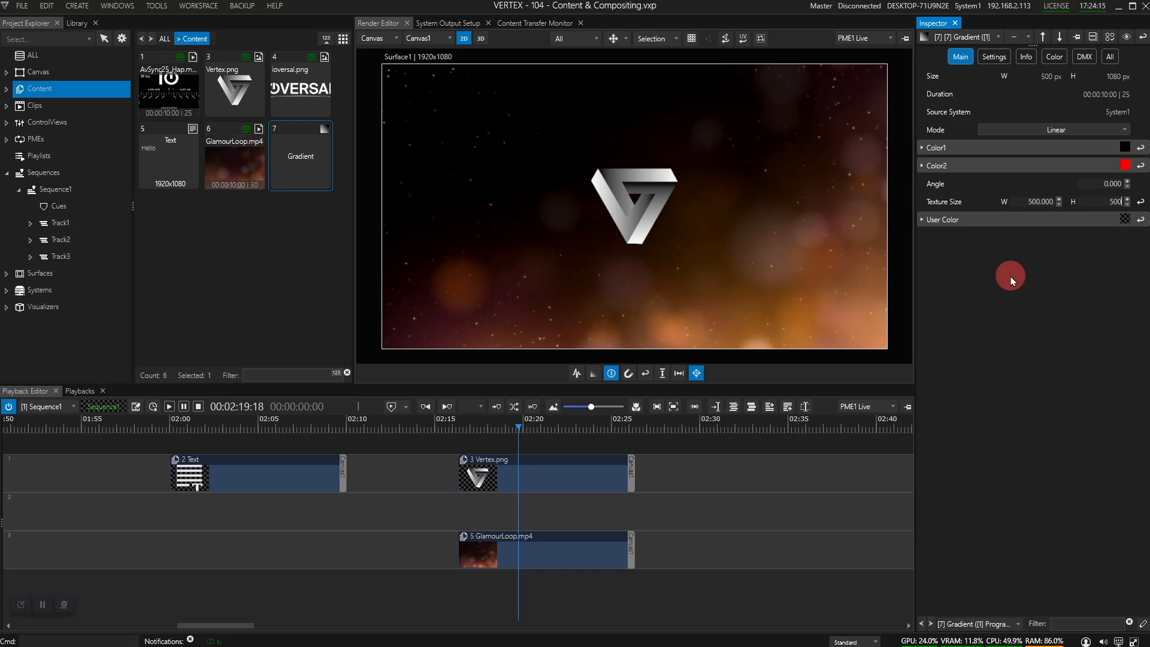
# Step: Place the gradient on track 2 under the logo and enlarge its Scale Global
pyautogui.moveTo(312, 152); pyautogui.dragTo(530, 511)
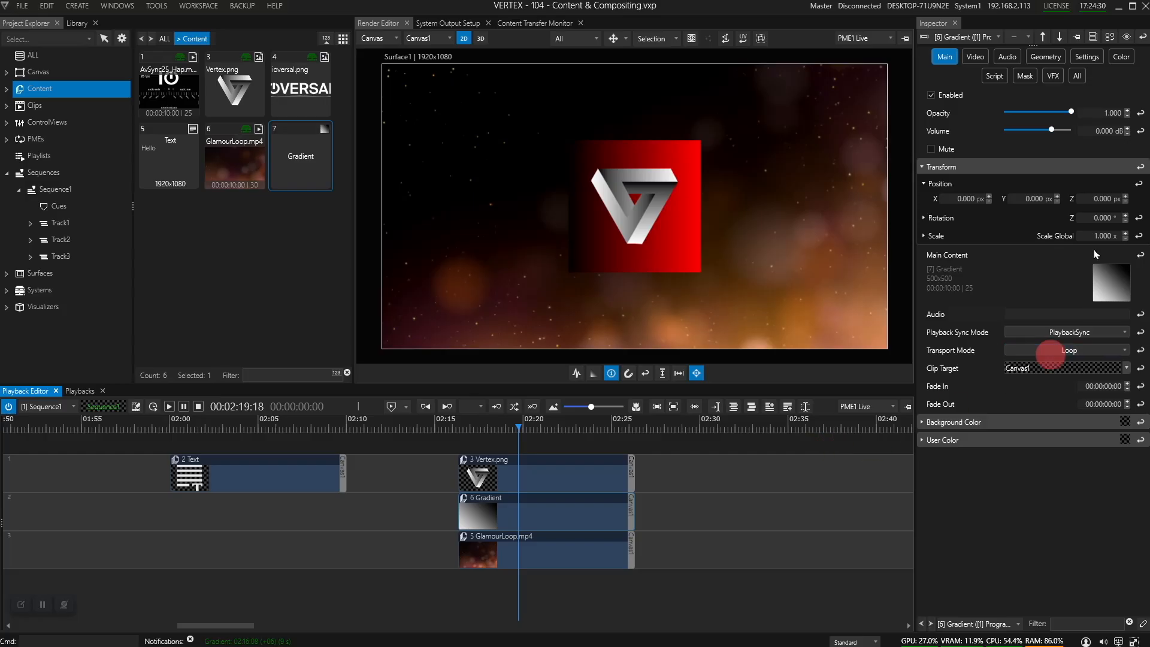
pyautogui.moveTo(1107, 240)
pyautogui.mouseDown()
pyautogui.moveTo(1131, 238)
pyautogui.moveTo(1107, 236)
pyautogui.mouseUp()
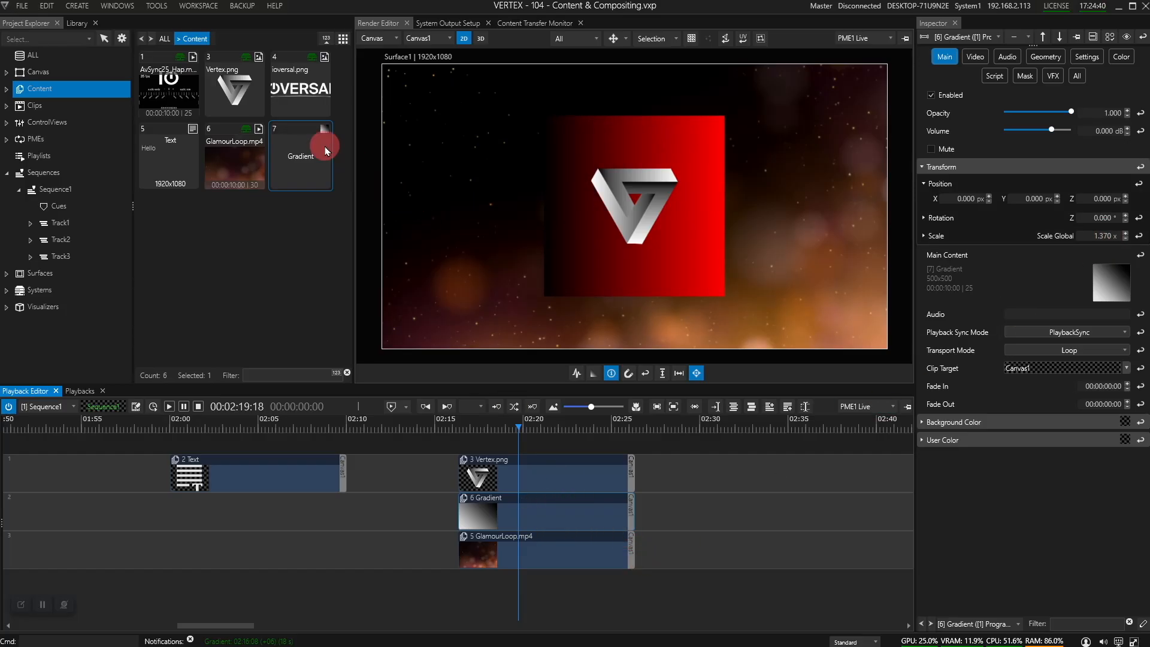
pyautogui.click(292, 155)
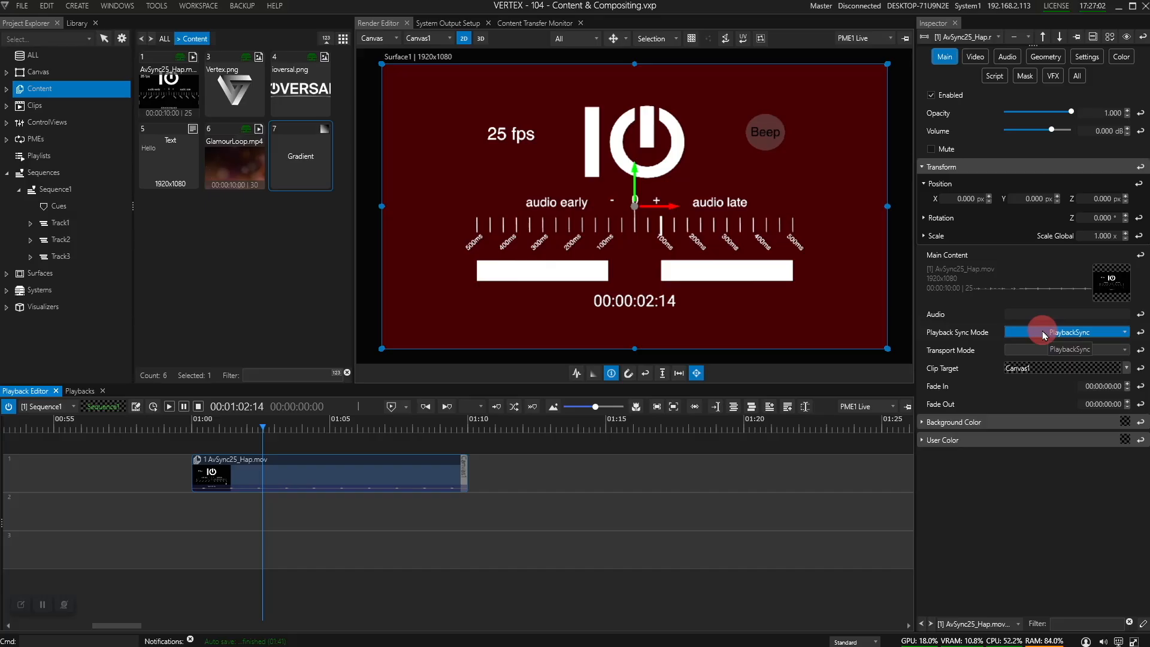
# Step: Test-play AvSync25_Hap.mov from 01:00 with the audio meter, then set its sync mode to FreeSync
pyautogui.click(1026, 335)
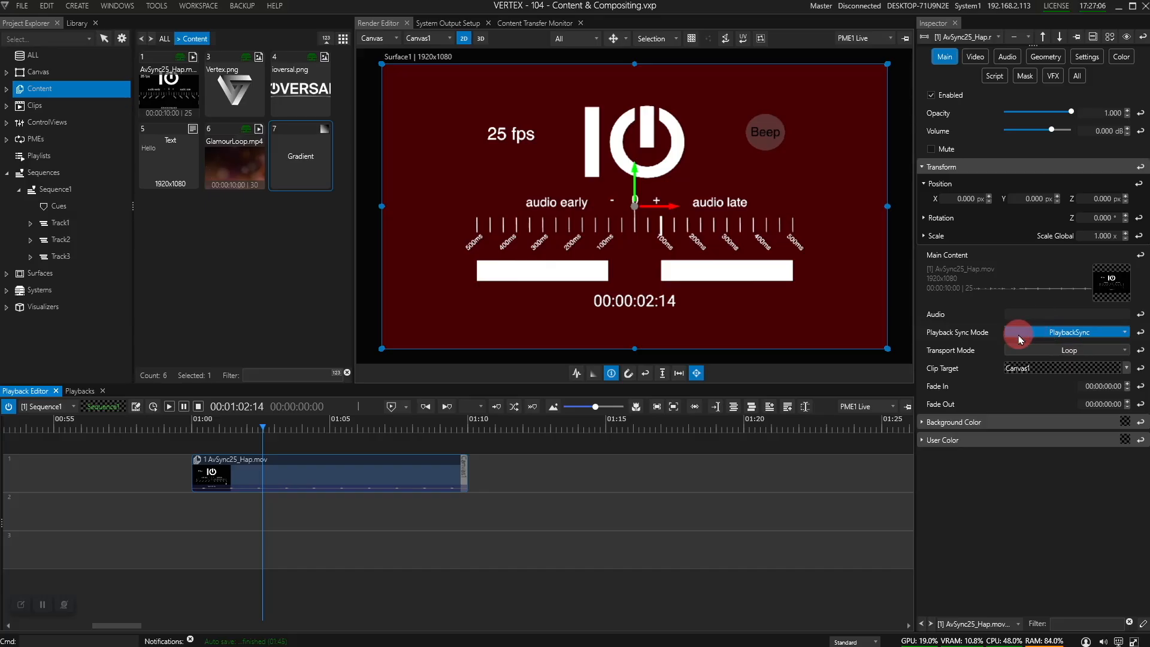
pyautogui.moveTo(262, 428); pyautogui.dragTo(187, 432)
pyautogui.press('space')
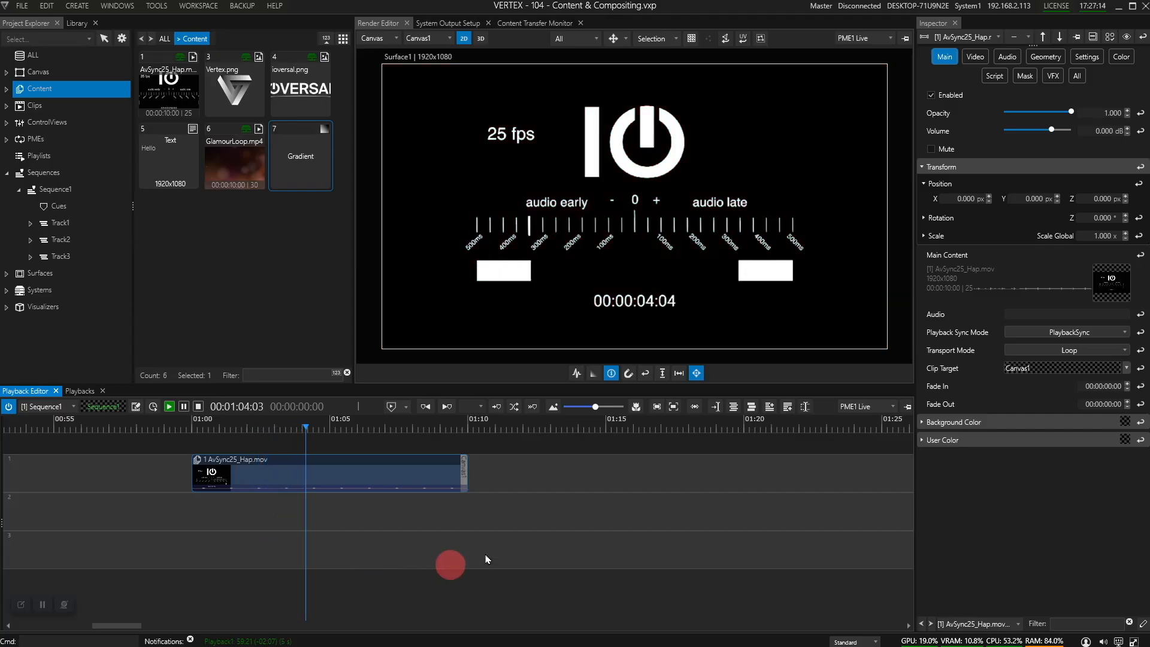
pyautogui.click(1103, 641)
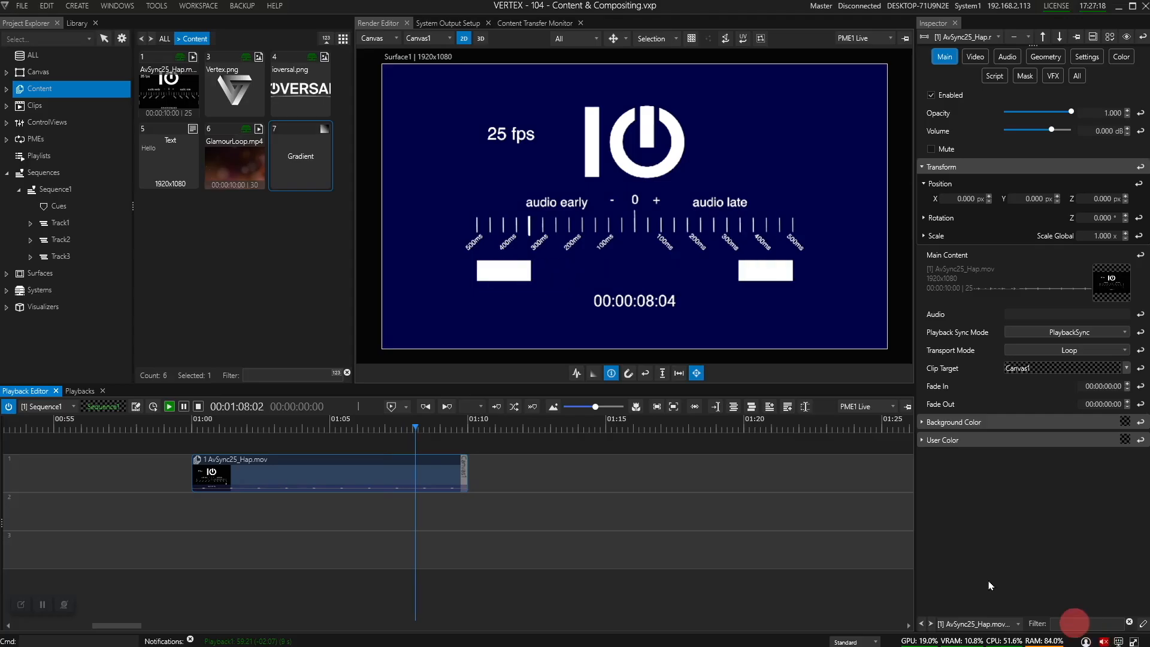
pyautogui.press('space')
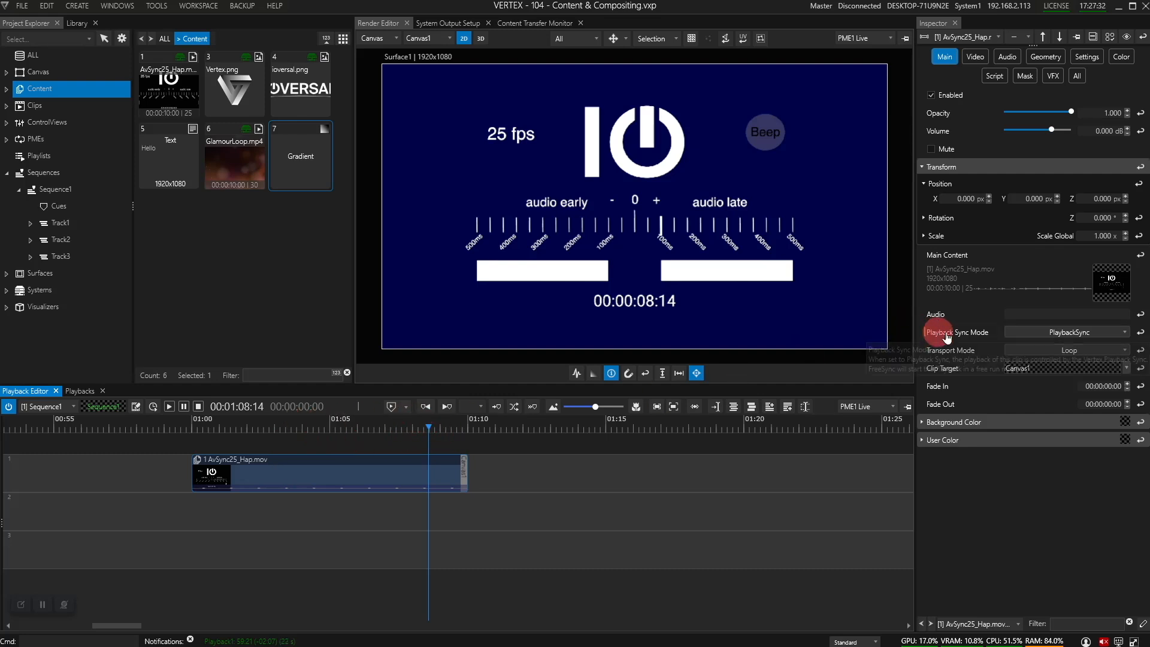
pyautogui.click(1034, 331)
pyautogui.click(1042, 363)
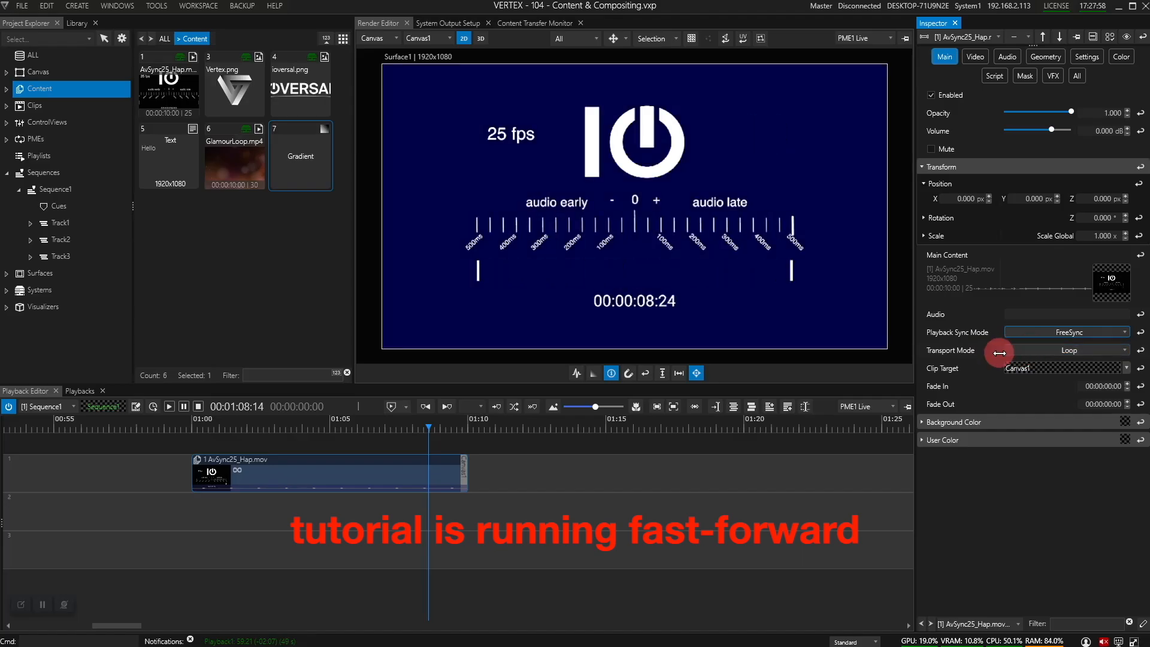
# Step: Set AvSync25_Hap.mov's Transport Mode to Once so it holds on its final frame
pyautogui.click(1018, 353)
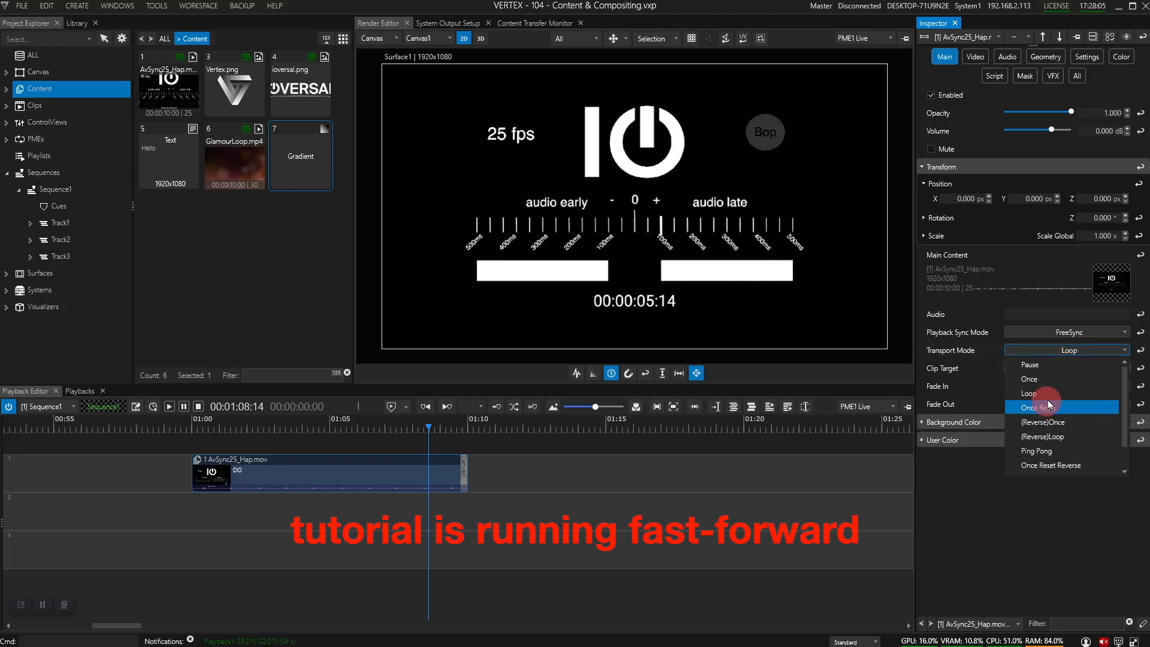
pyautogui.click(1037, 379)
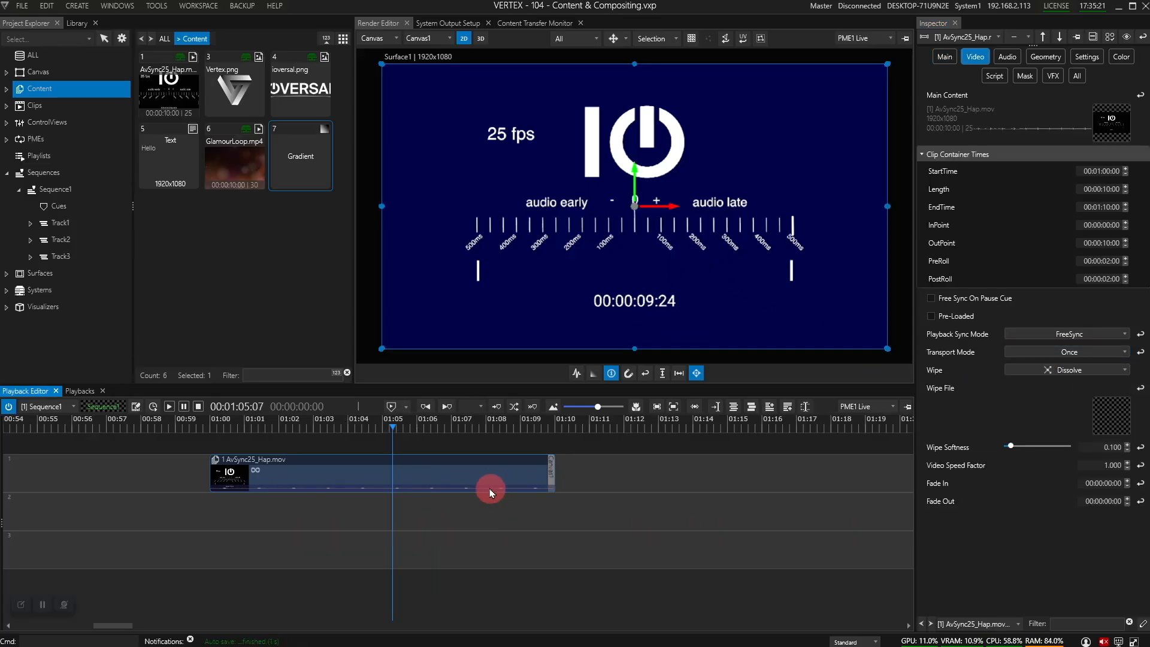
pyautogui.scroll(-2, 488, 488)
pyautogui.scroll(-5, 489, 491)
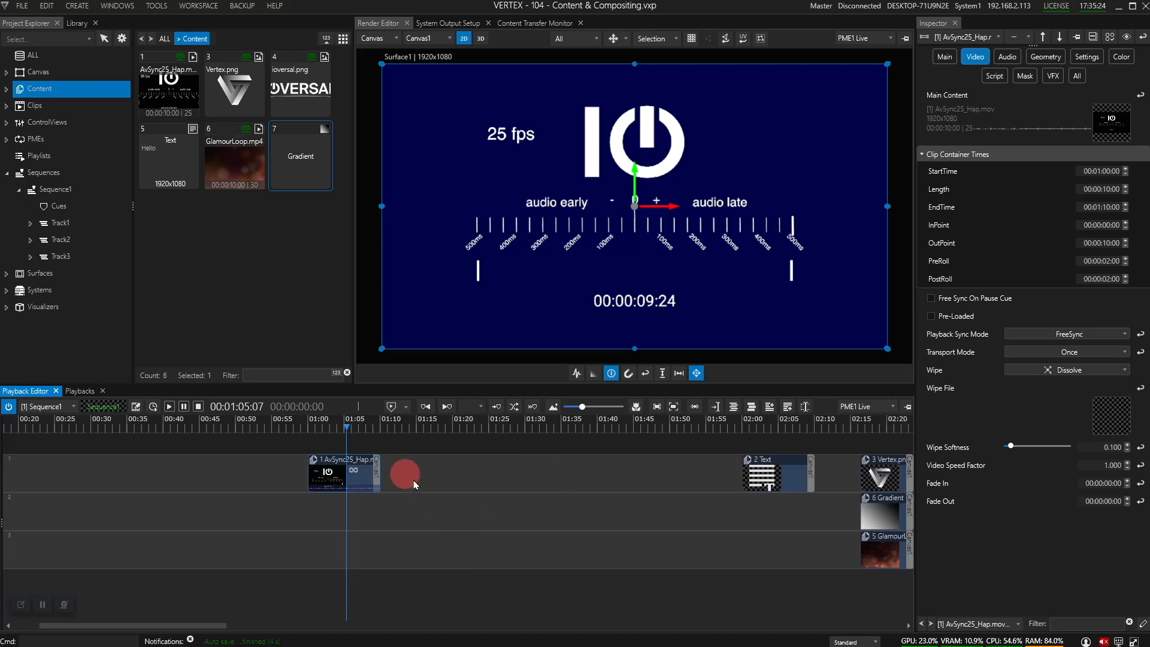
# Step: Lengthen the AvSync25_Hap.mov clip to about 52 seconds and set its sync mode back to PlaybackSync
pyautogui.moveTo(380, 466); pyautogui.dragTo(522, 471)
pyautogui.moveTo(626, 477); pyautogui.dragTo(691, 477)
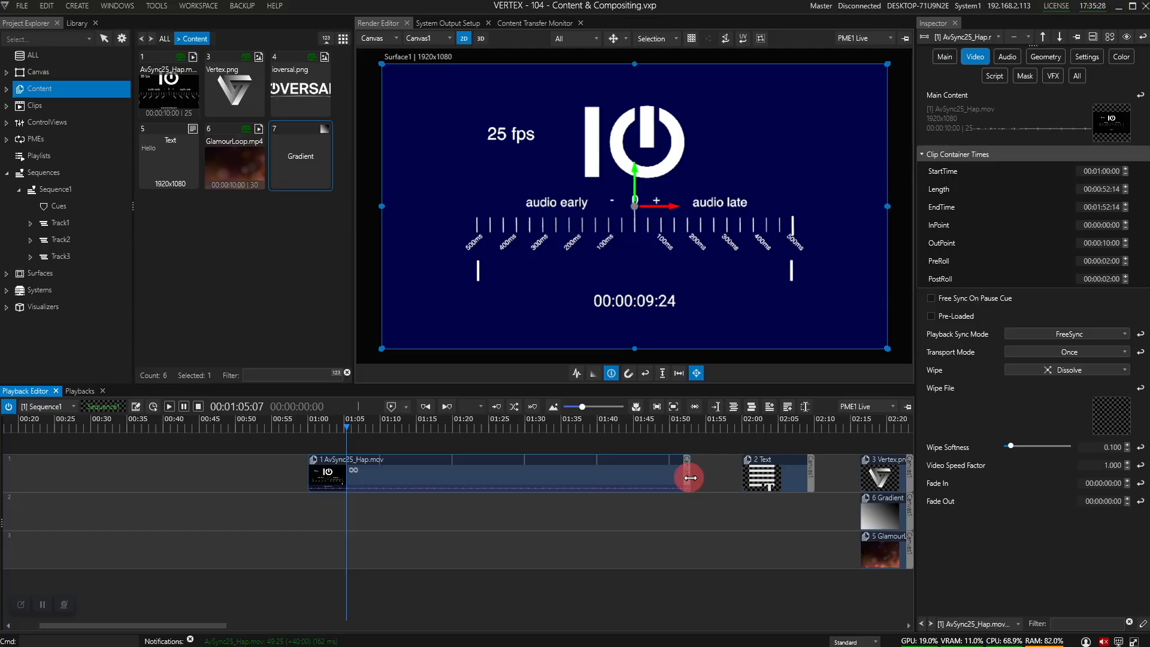
pyautogui.click(1055, 333)
pyautogui.click(1055, 348)
# Step: Trim the clip to end at 00:01:51:03, then play the sequence from about 01:07
pyautogui.click(346, 428)
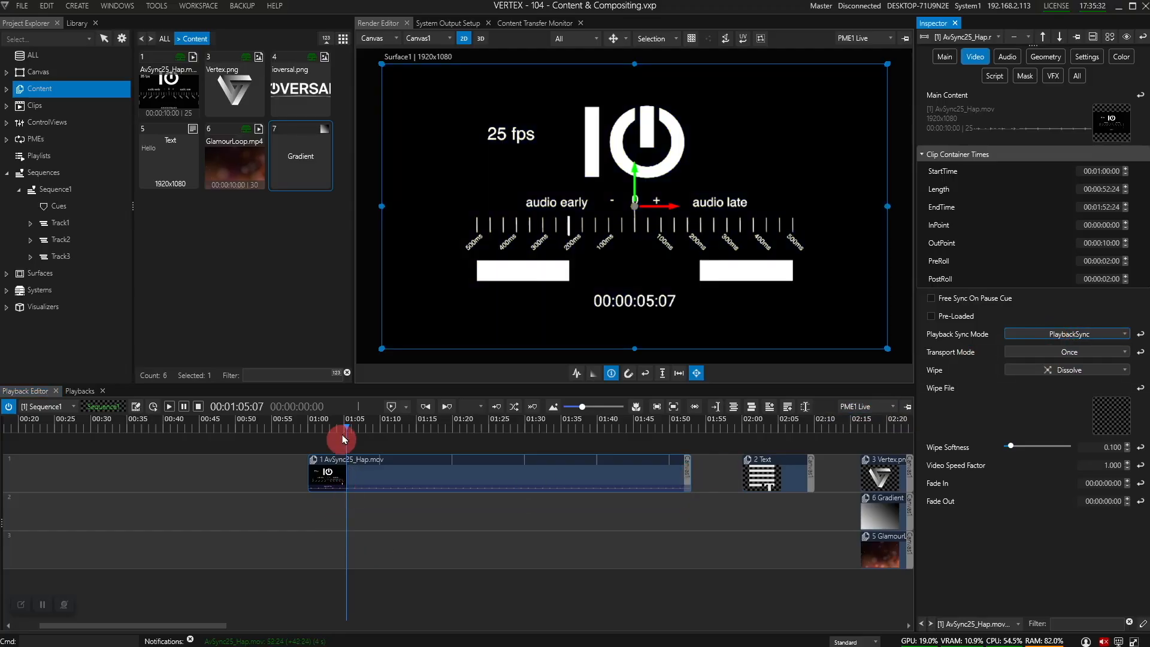
pyautogui.moveTo(347, 429); pyautogui.dragTo(315, 427)
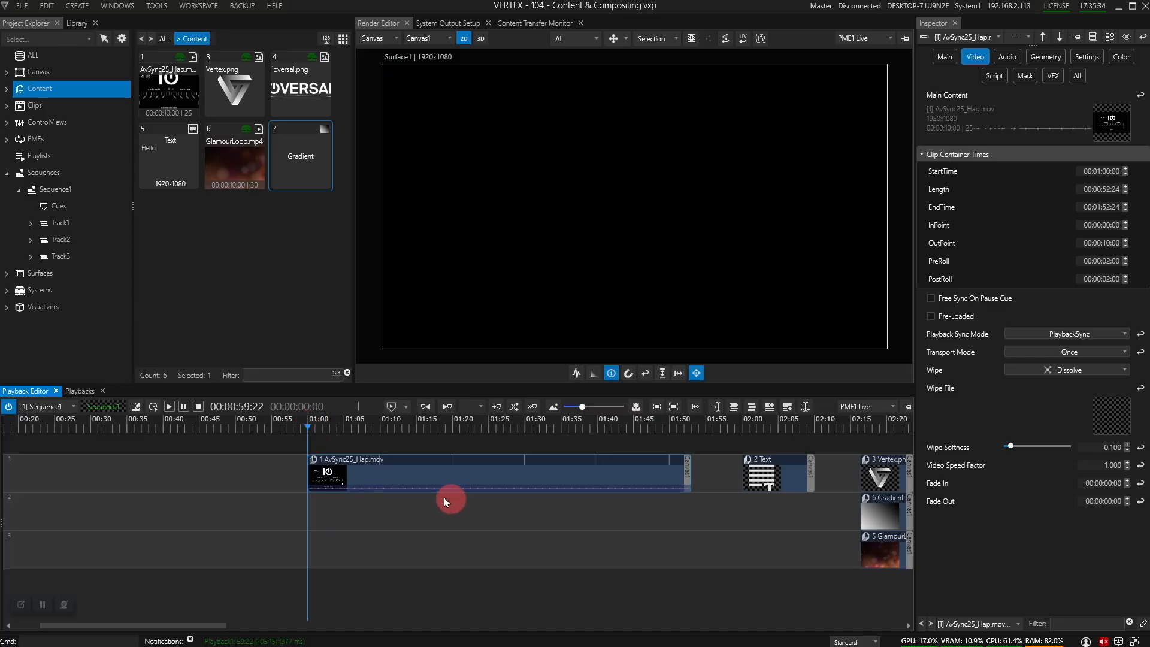
pyautogui.scroll(3, 398, 483)
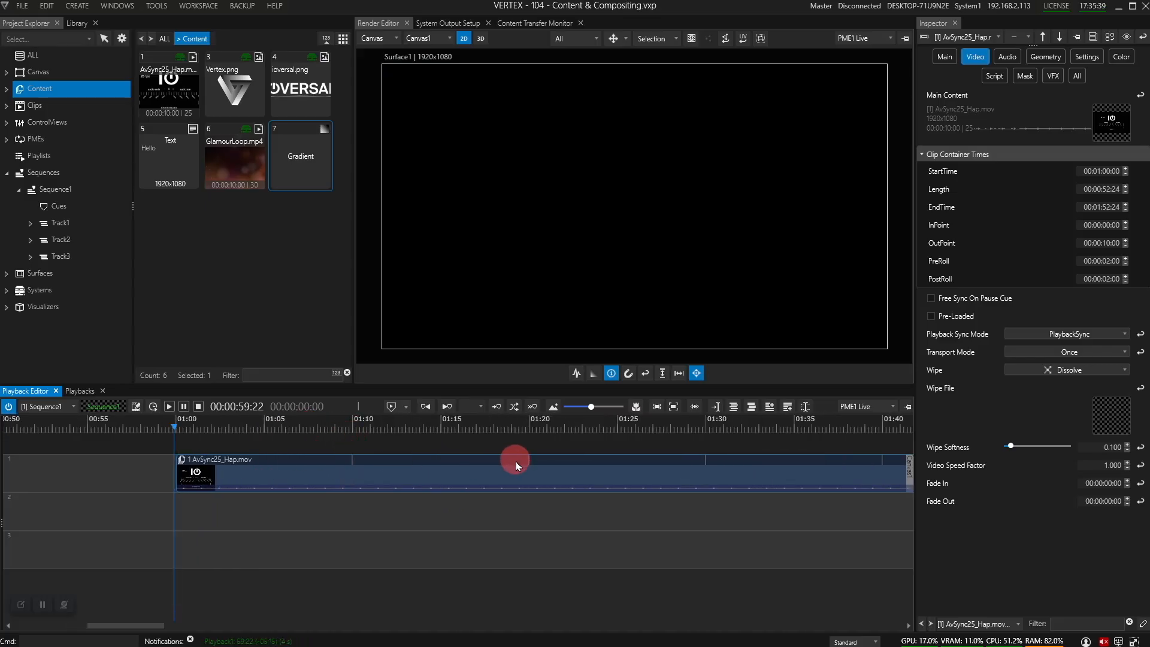
pyautogui.scroll(-3, 757, 462)
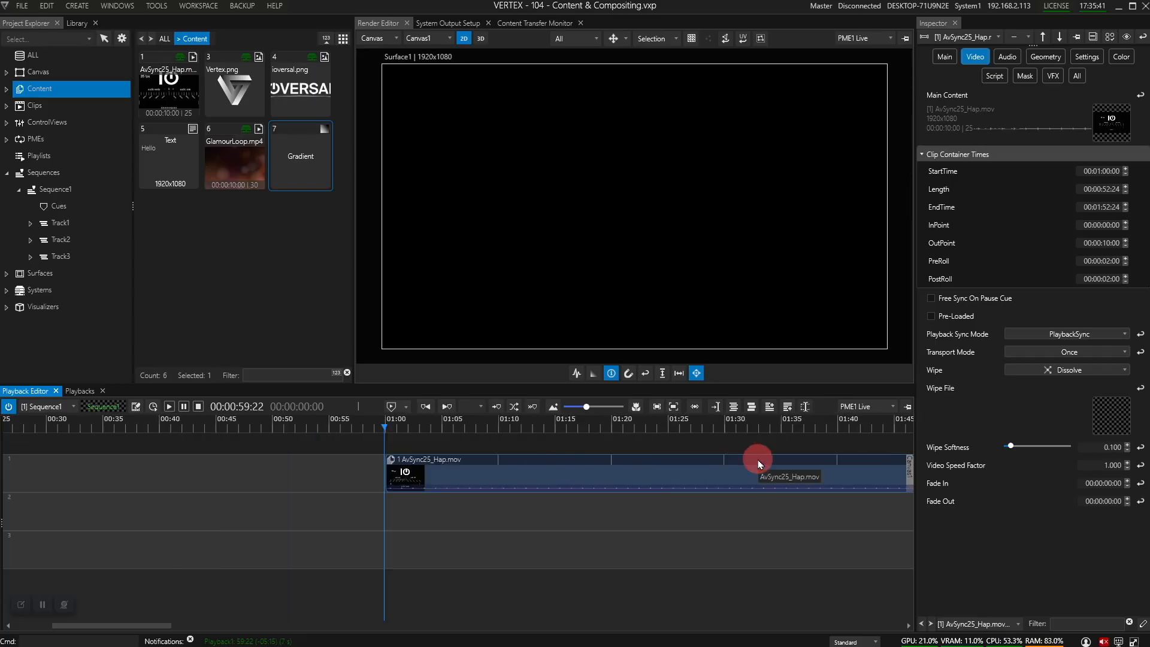
pyautogui.moveTo(812, 422); pyautogui.dragTo(552, 437)
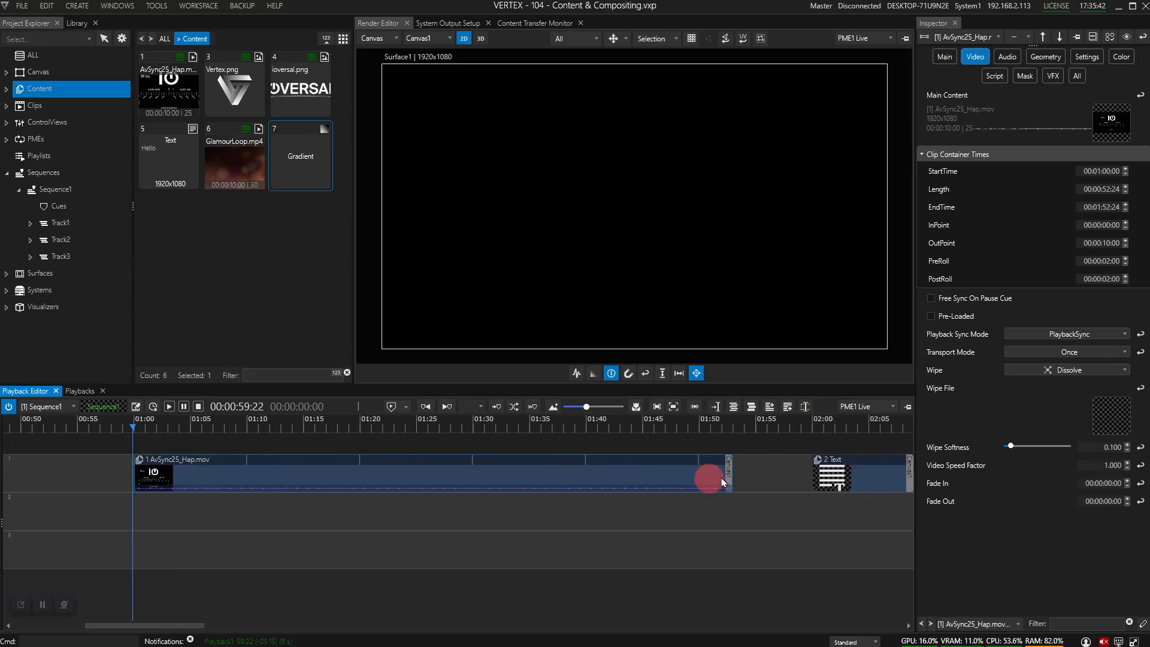
pyautogui.moveTo(728, 473)
pyautogui.mouseDown()
pyautogui.moveTo(611, 480)
pyautogui.moveTo(713, 468)
pyautogui.mouseUp()
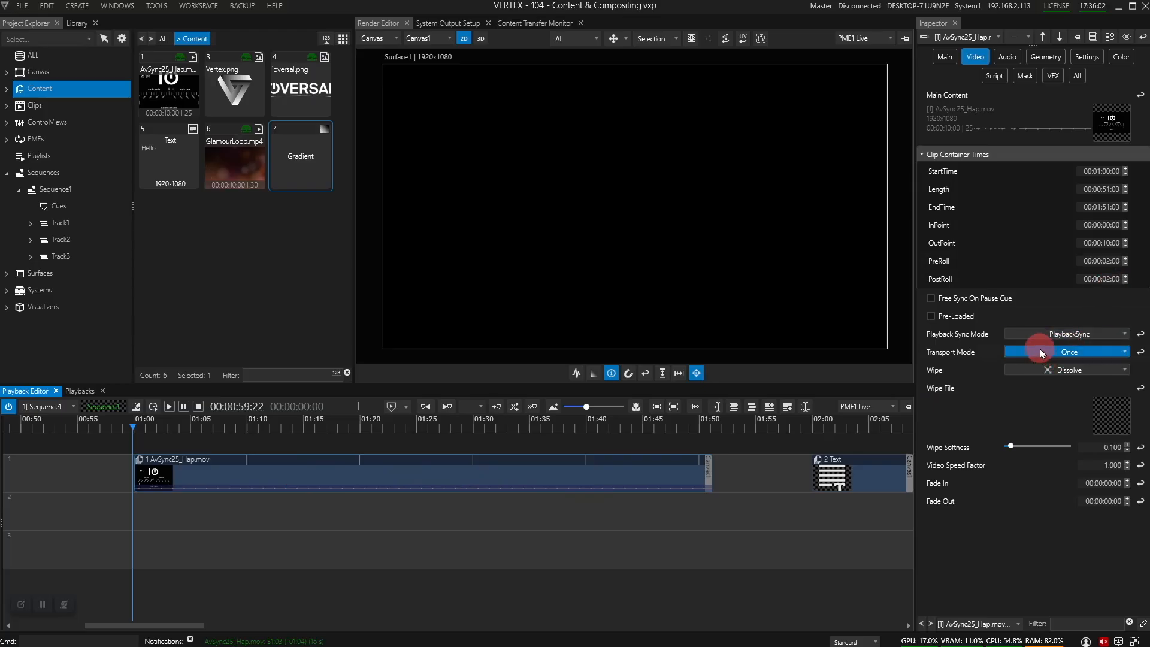
pyautogui.click(229, 427)
pyautogui.press('space')
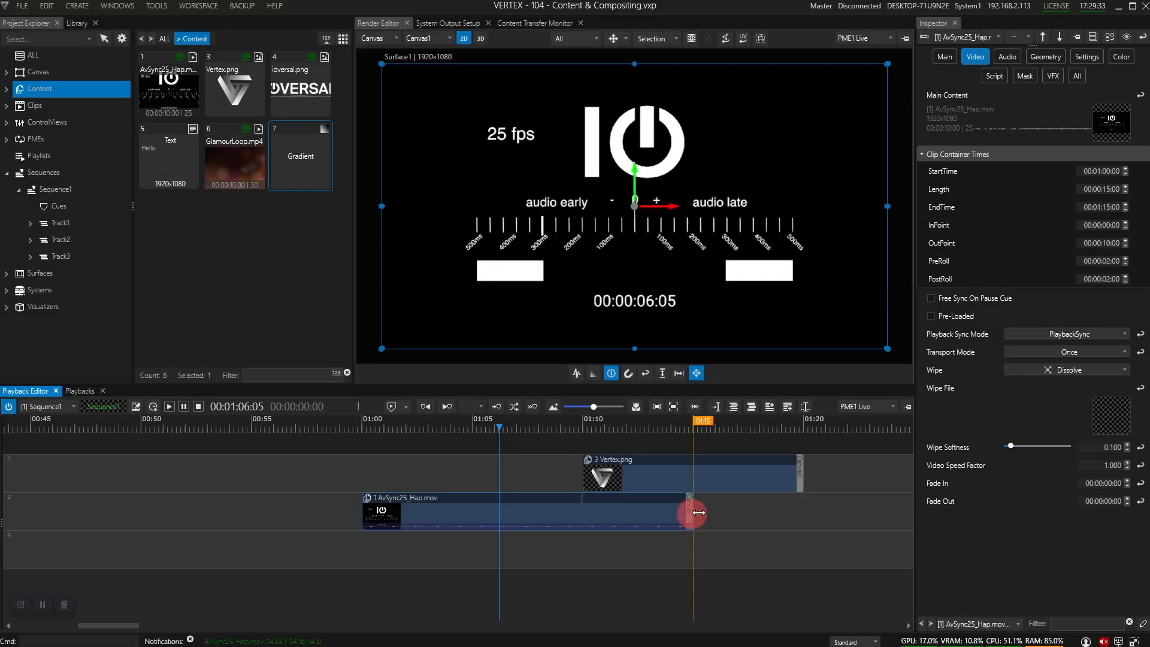
# Step: Lengthen AvSync25_Hap.mov to end at 01:20, preview it from 01:00, and show its transport modes
pyautogui.moveTo(698, 513); pyautogui.dragTo(803, 513)
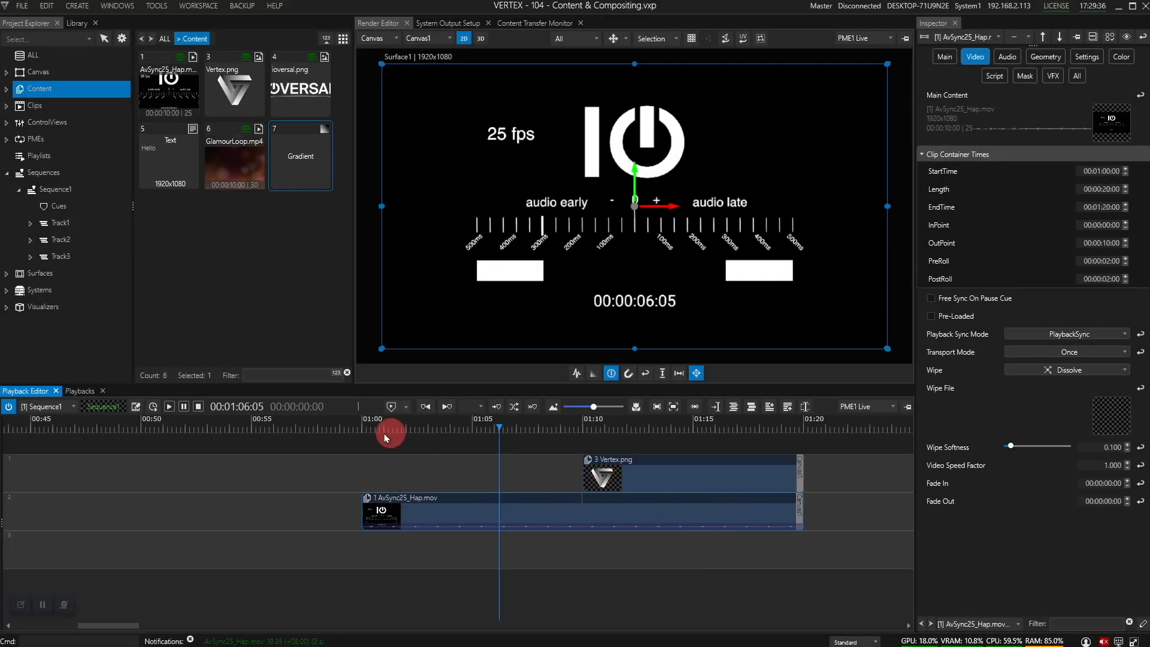
pyautogui.click(364, 434)
pyautogui.press('space')
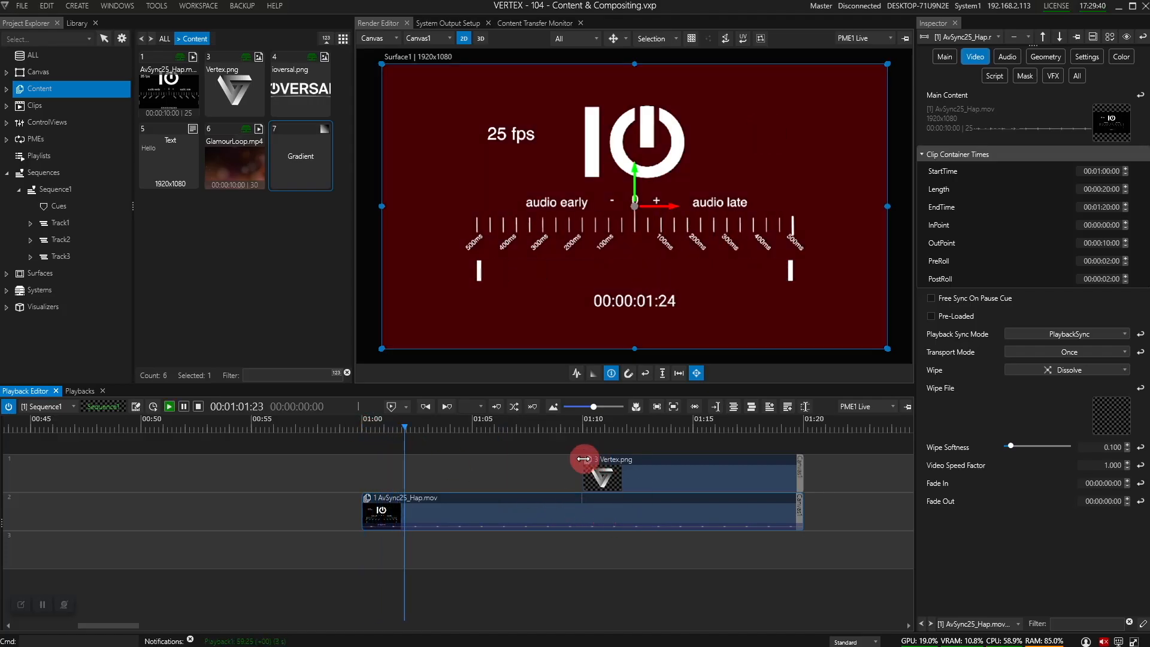
pyautogui.click(553, 431)
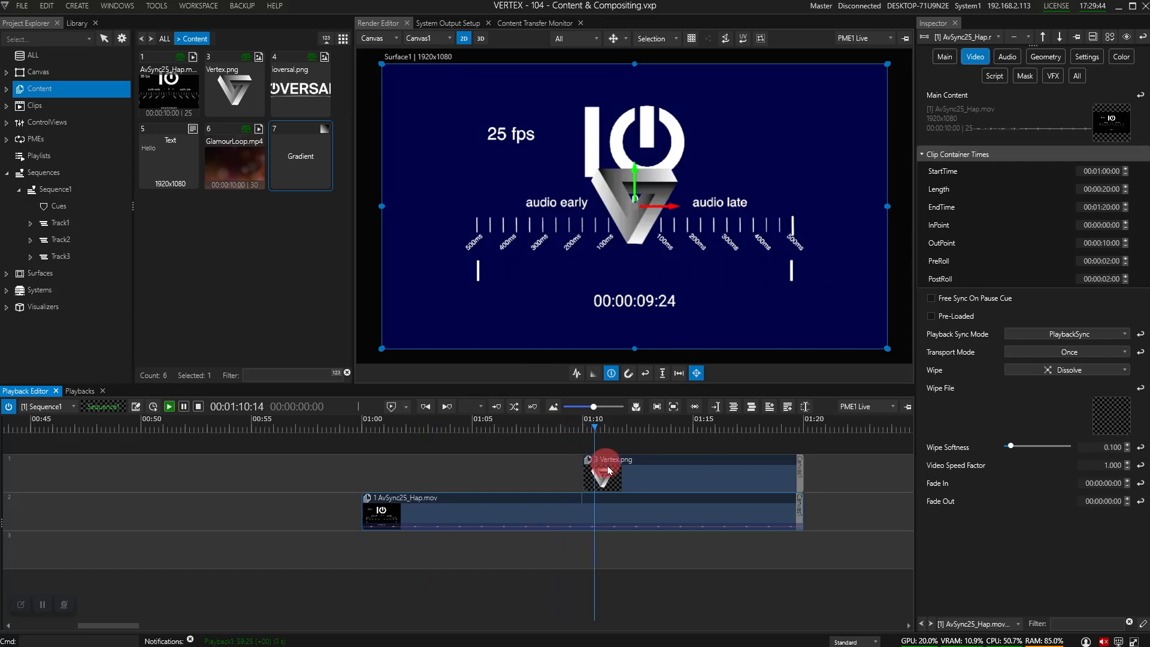
pyautogui.click(1101, 352)
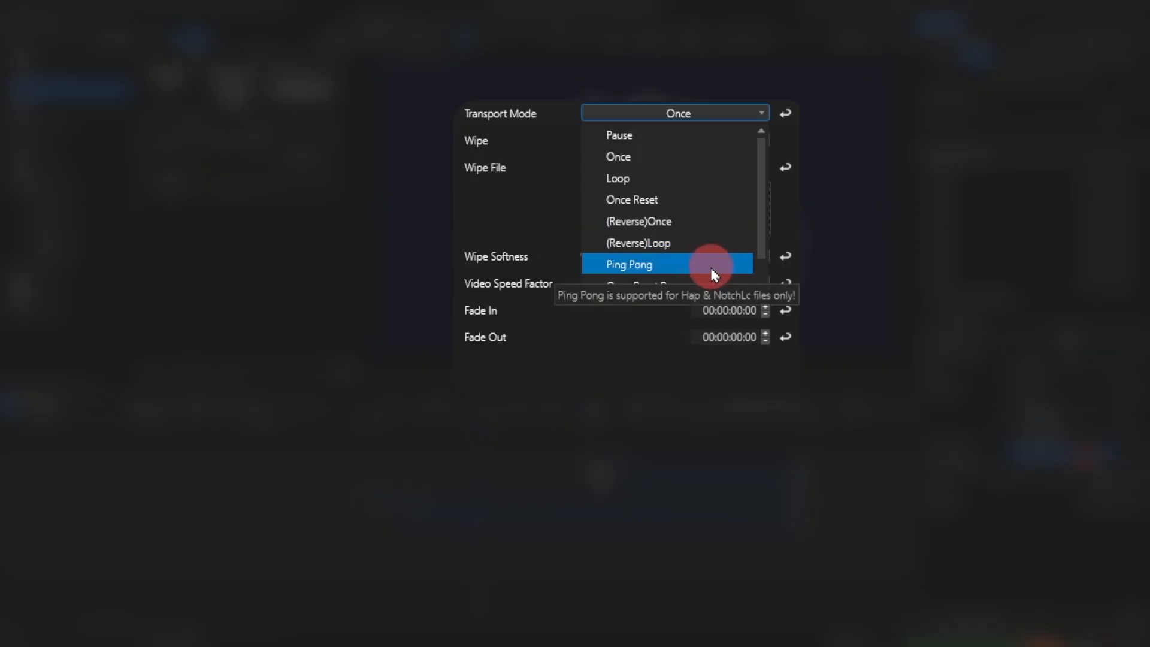
# Step: Set AvSync25_Hap.mov to Loop, span it from 00:00 to the timeline end, and play from about 09:55
pyautogui.scroll(-2, 709, 262)
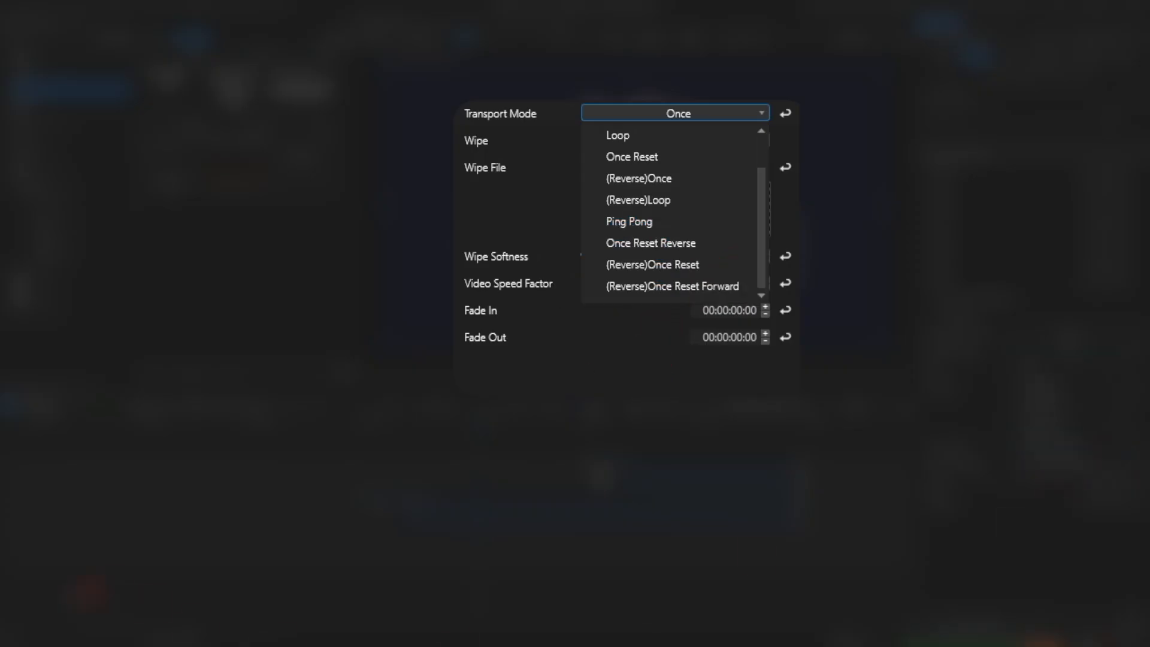
pyautogui.click(618, 135)
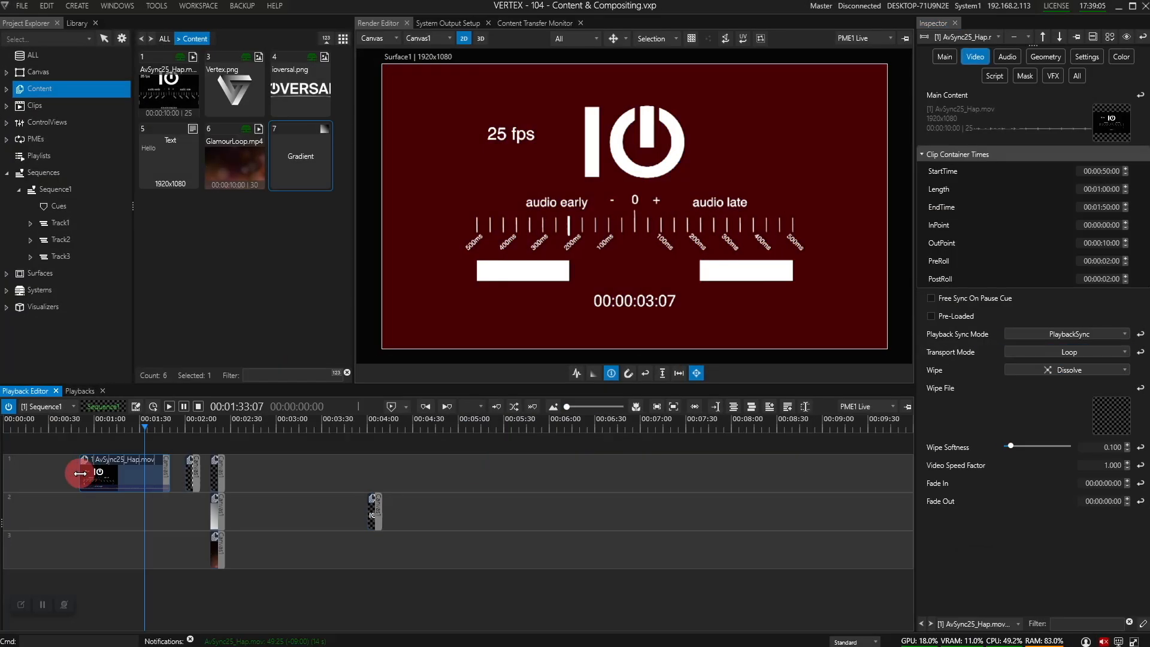
pyautogui.moveTo(80, 473); pyautogui.dragTo(9, 470)
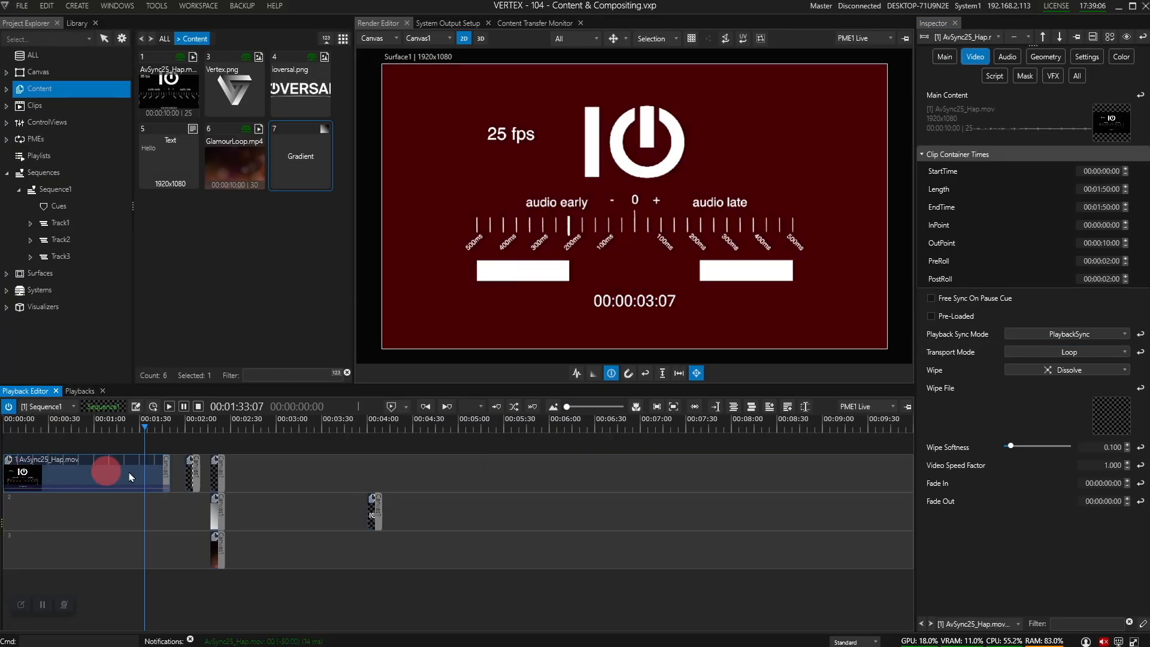
pyautogui.moveTo(170, 470); pyautogui.dragTo(899, 436)
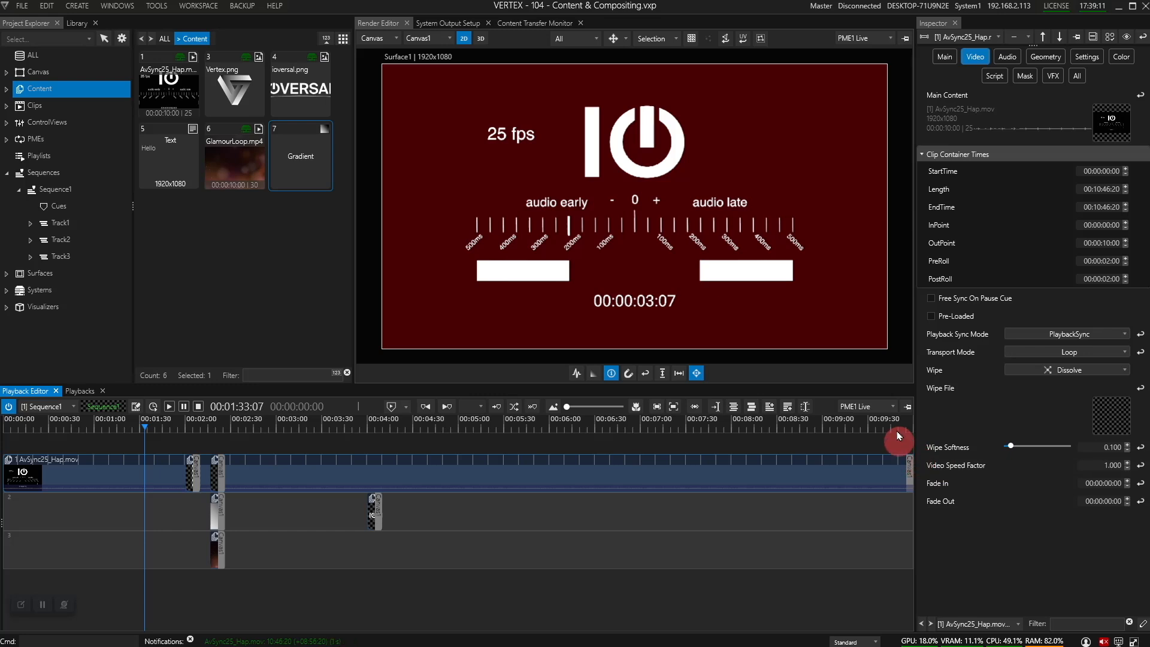
pyautogui.moveTo(908, 422)
pyautogui.mouseDown()
pyautogui.moveTo(908, 467)
pyautogui.moveTo(929, 460)
pyautogui.moveTo(954, 400)
pyautogui.moveTo(893, 477)
pyautogui.moveTo(849, 475)
pyautogui.moveTo(902, 423)
pyautogui.mouseUp()
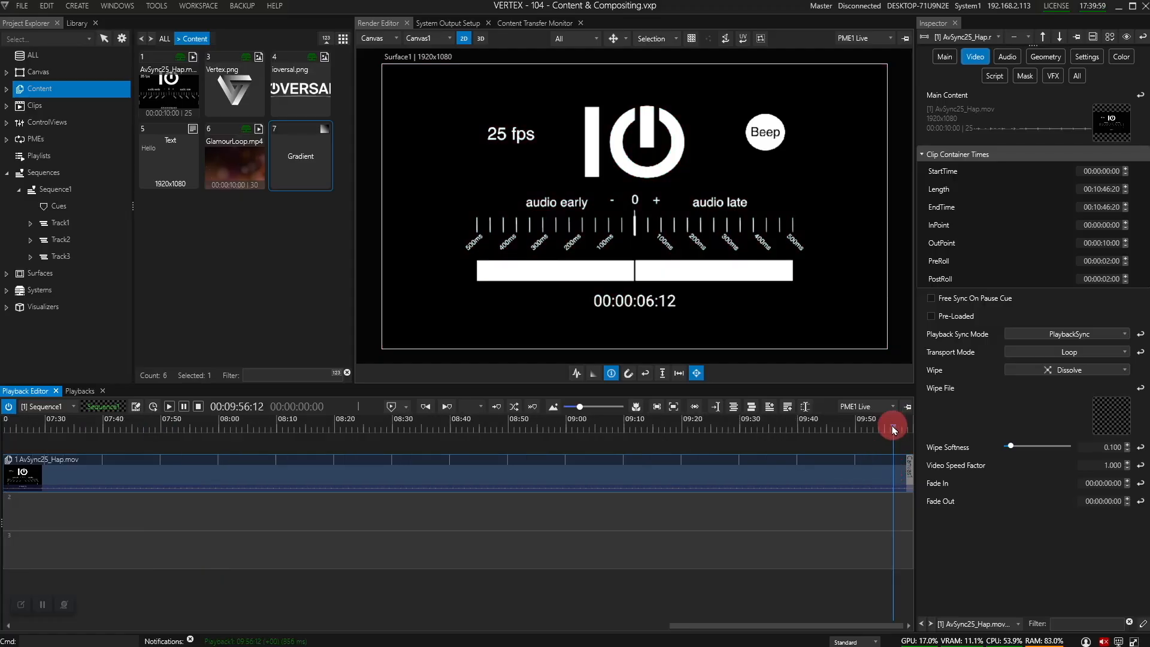
pyautogui.moveTo(894, 427); pyautogui.dragTo(732, 566)
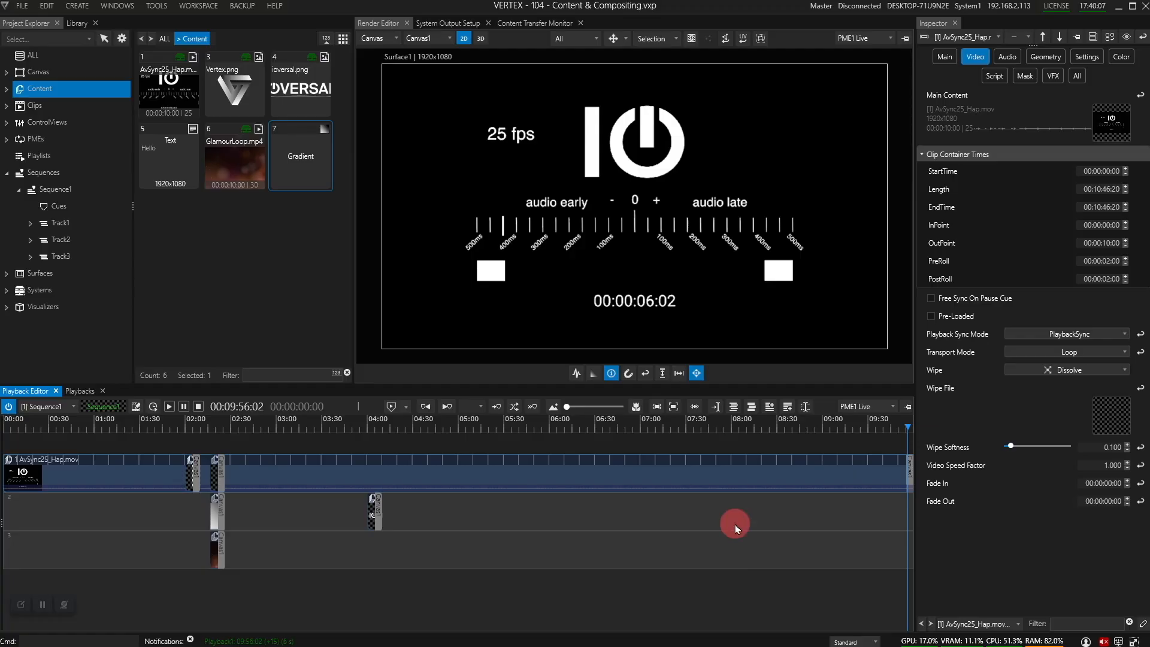
pyautogui.press('space')
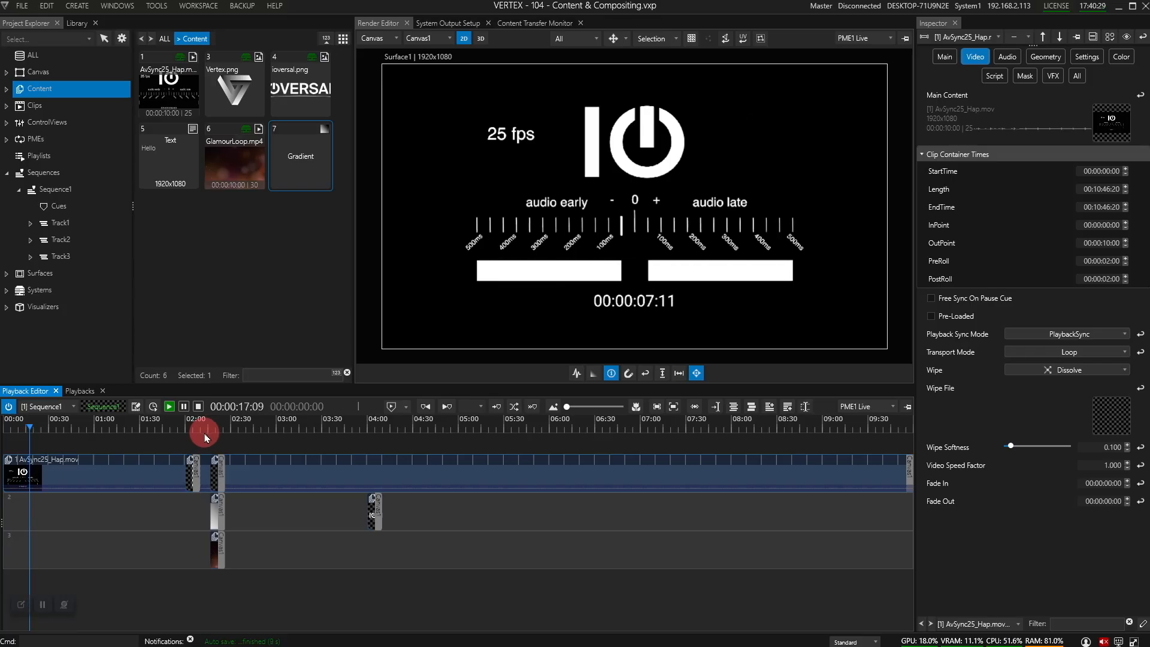
# Step: Reset AvSync25_Hap.mov to its cliplength and check its Clip Container Times
pyautogui.rightClick(321, 474)
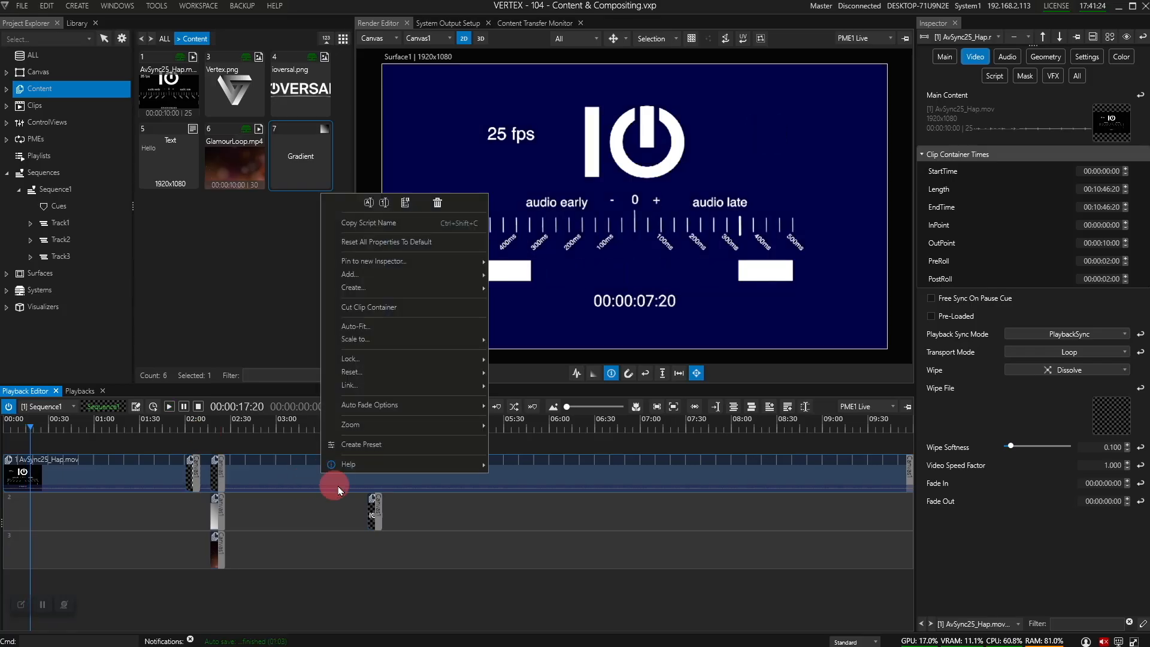
pyautogui.moveTo(447, 372)
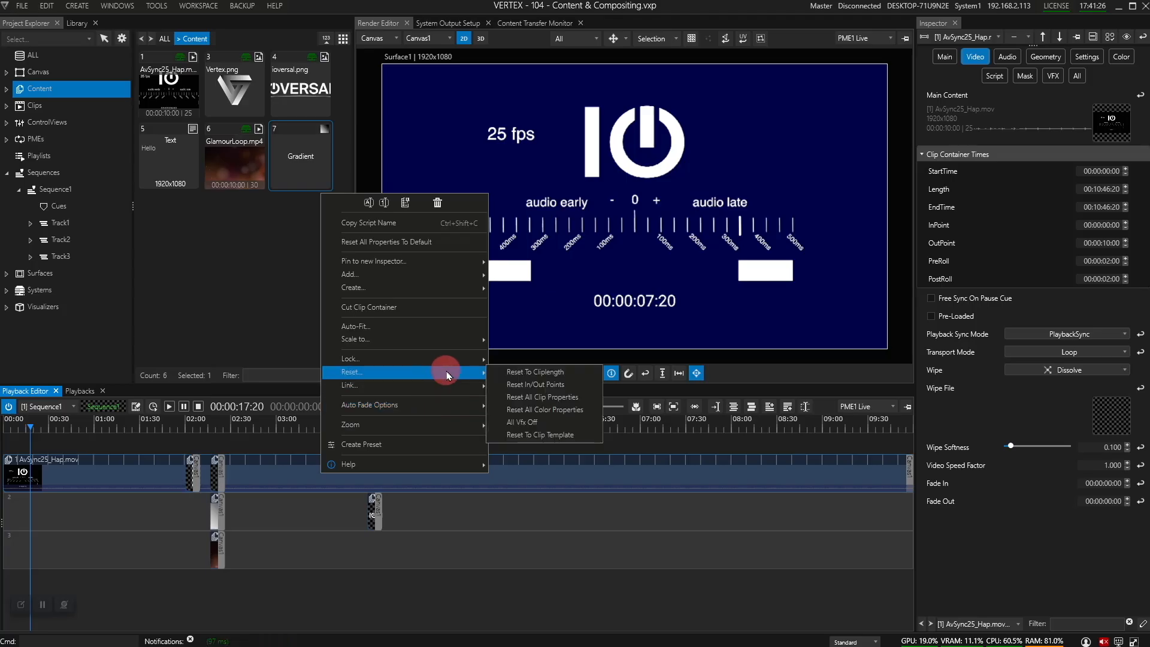
pyautogui.click(514, 373)
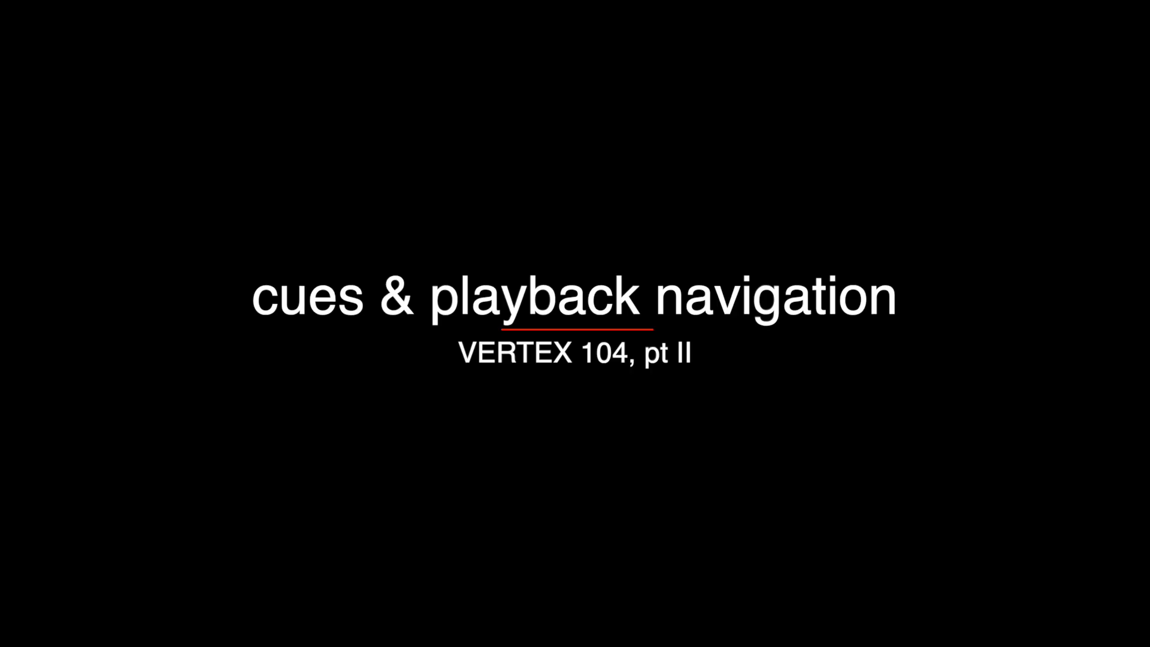
pyautogui.click(157, 471)
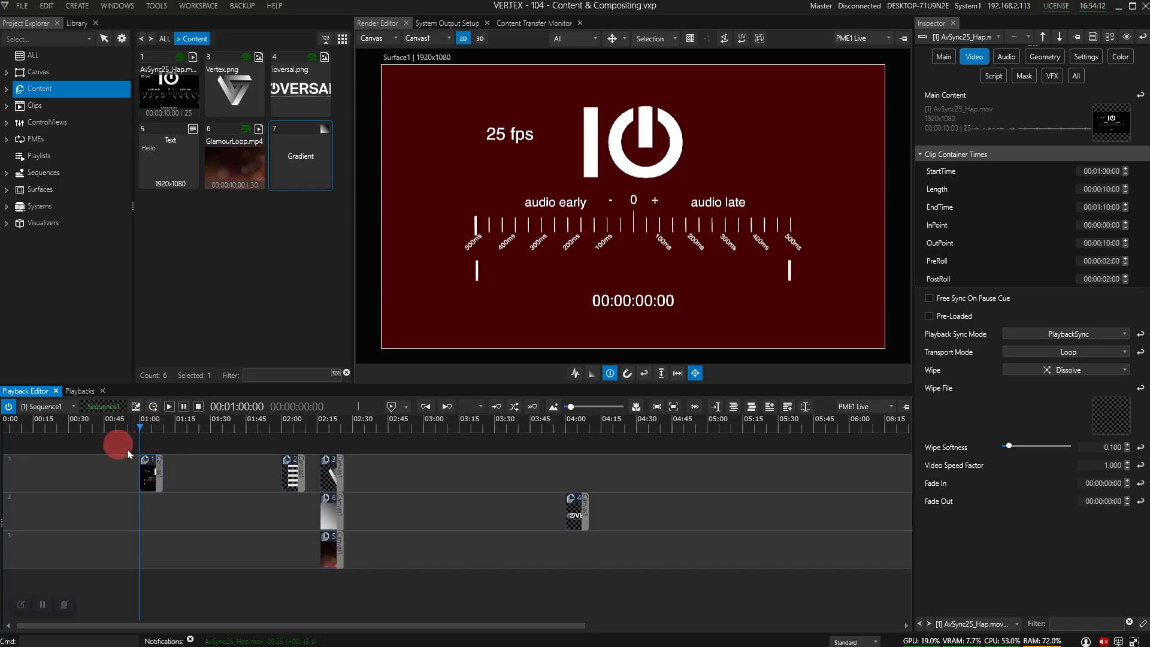
# Step: Tick Enabled on Cue1 at 01:00 and change its label to 'Show Starts'
pyautogui.click(184, 484)
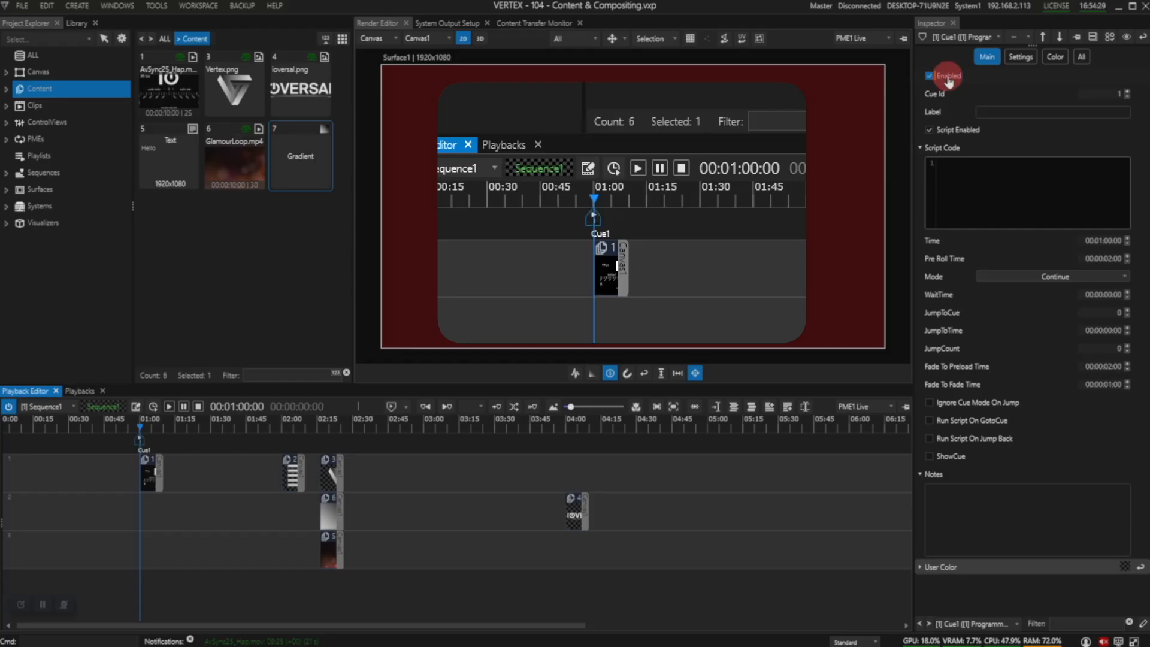
pyautogui.click(948, 82)
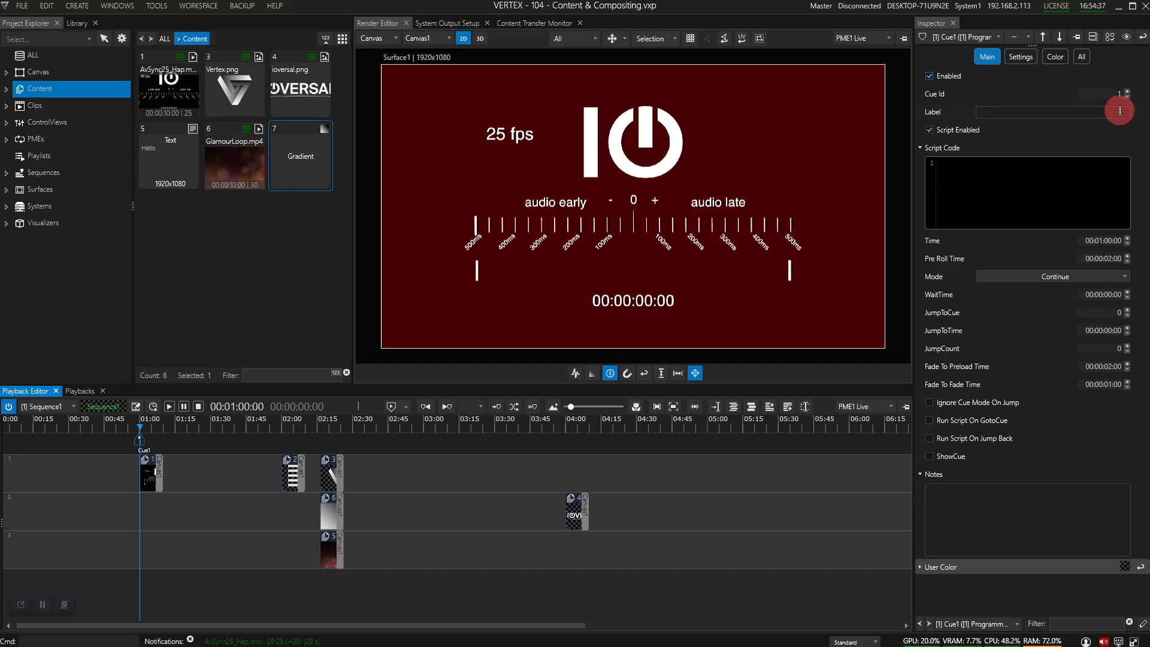
pyautogui.click(1001, 113)
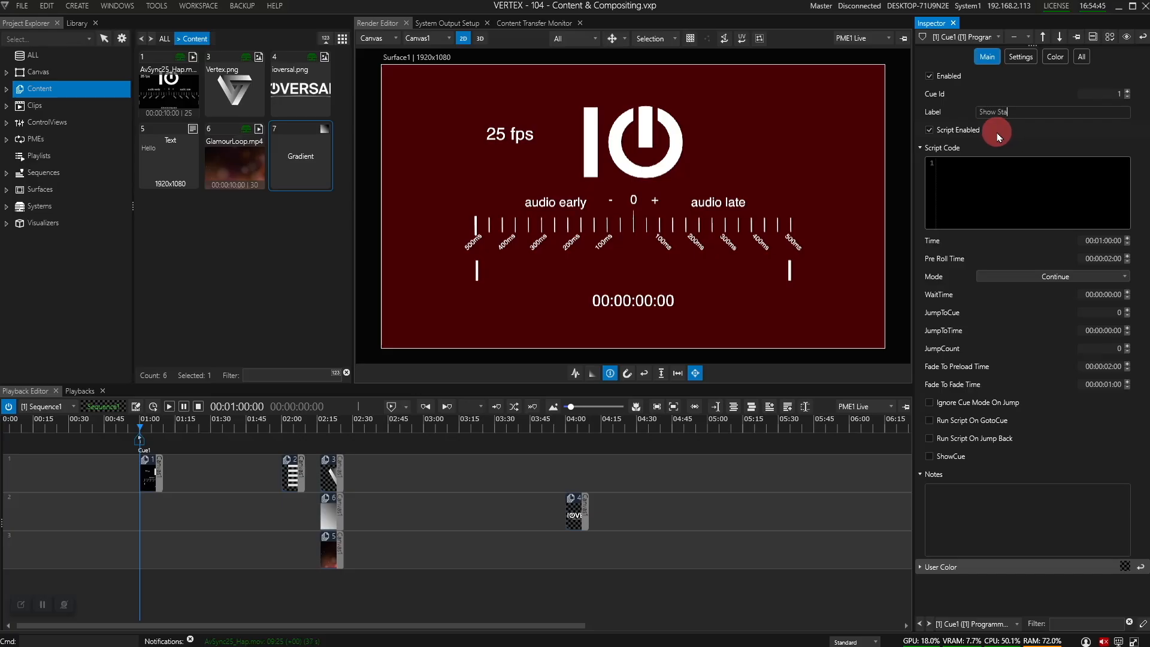
pyautogui.press('Return')
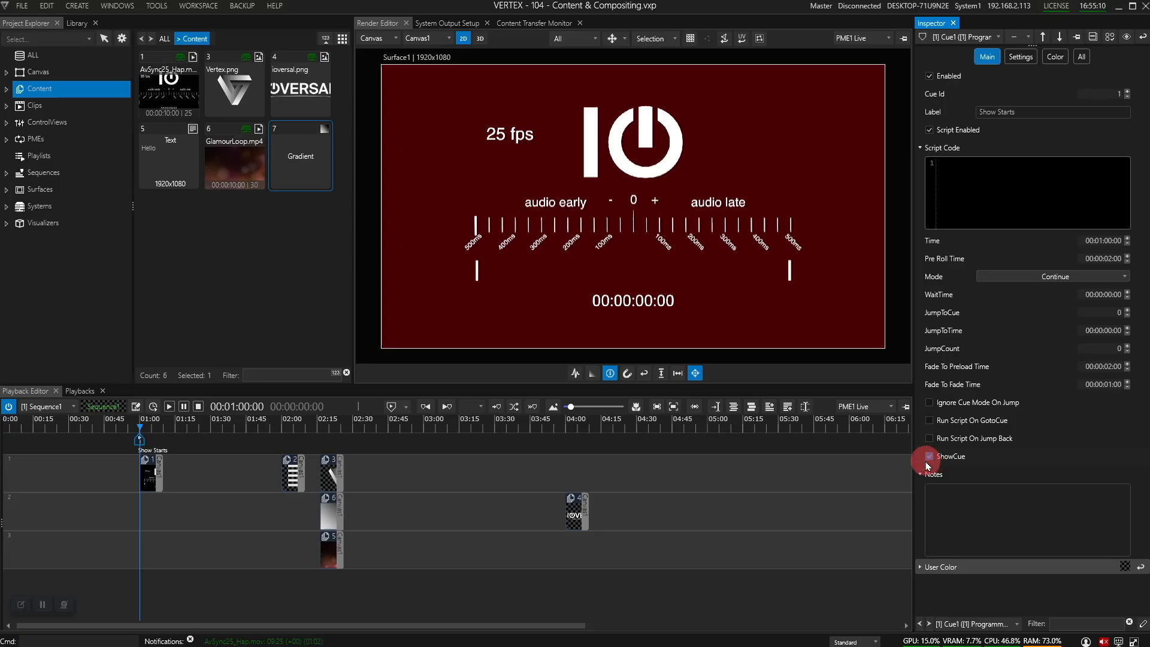
pyautogui.moveTo(141, 421); pyautogui.dragTo(159, 420)
pyautogui.scroll(3, 150, 438)
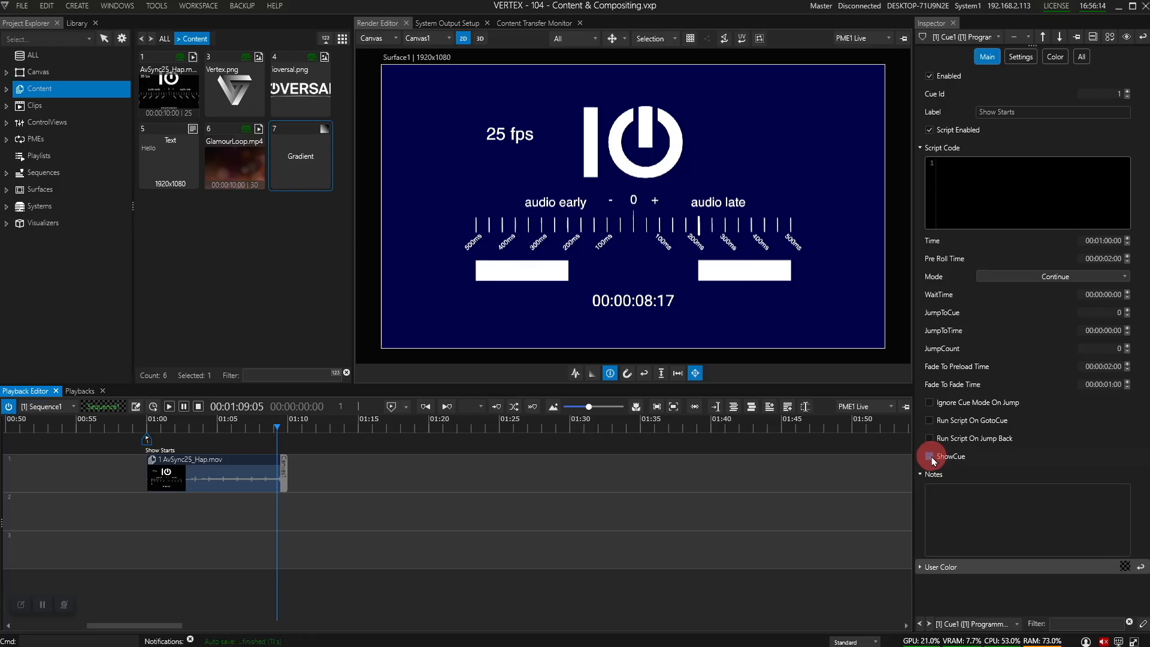
pyautogui.click(929, 458)
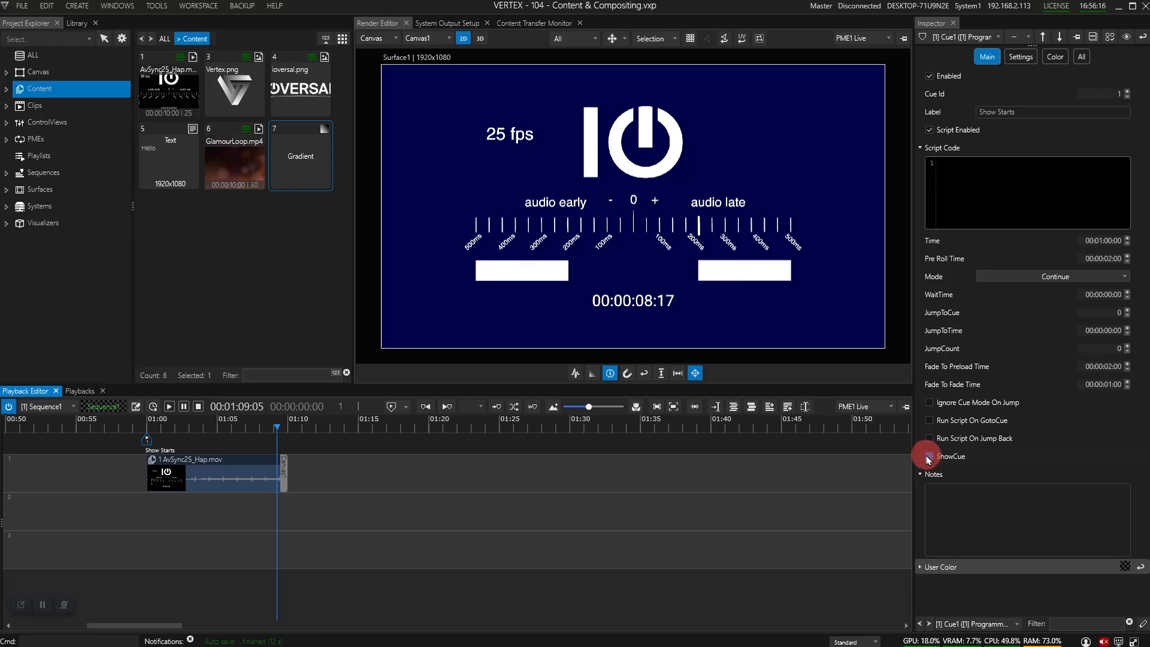
pyautogui.click(1010, 279)
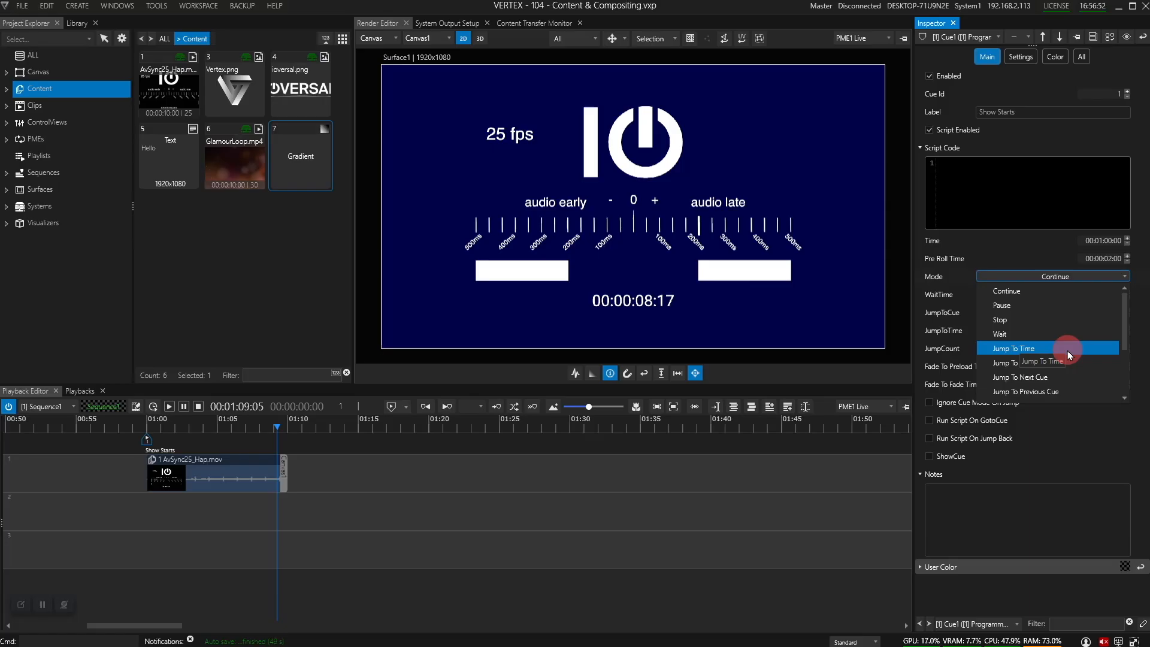
pyautogui.scroll(-1, 1074, 356)
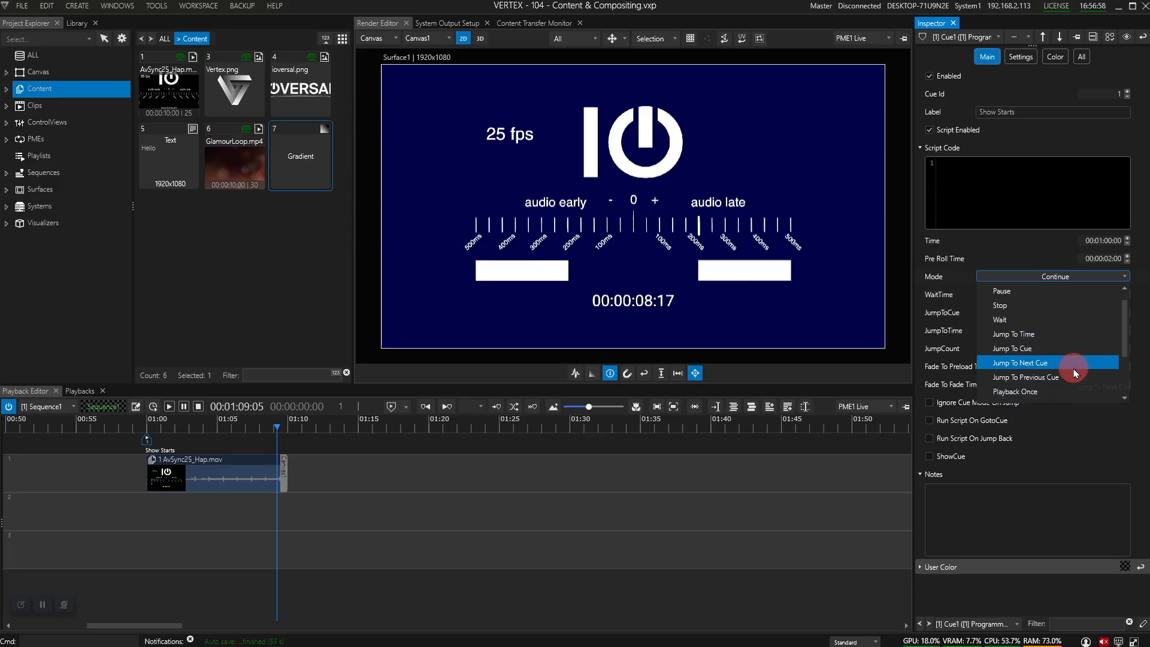
pyautogui.click(1017, 254)
pyautogui.scroll(-4, 308, 467)
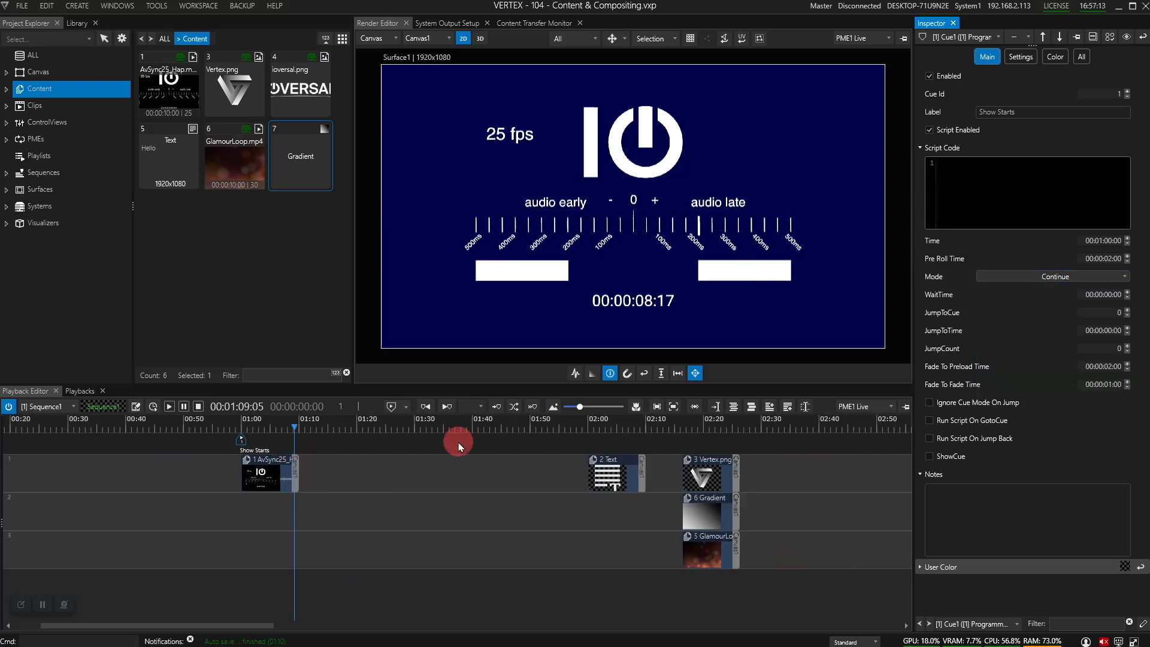
# Step: Add Cue2 at the Text clip at 02:01:18
pyautogui.click(599, 429)
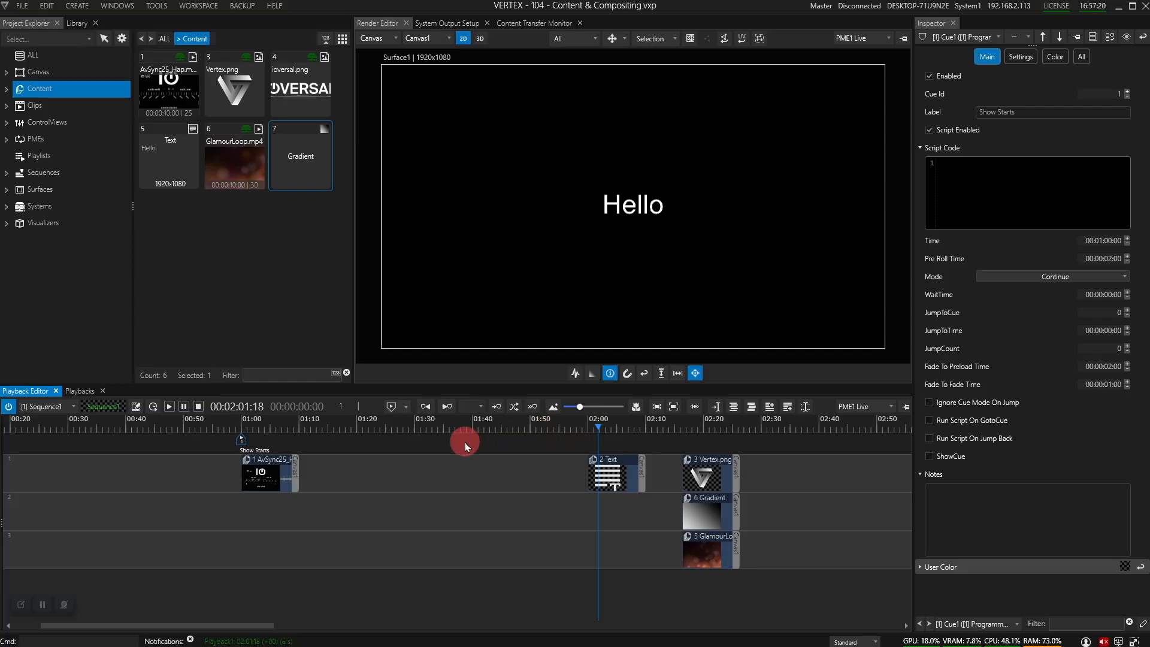
pyautogui.click(393, 413)
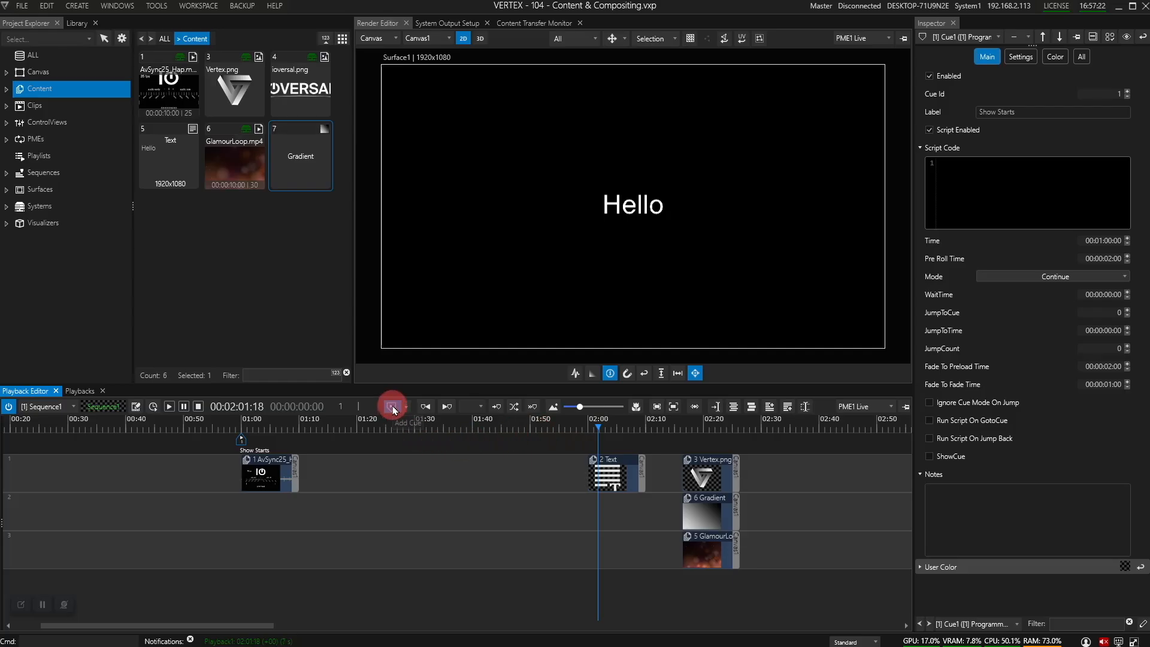
pyautogui.click(393, 410)
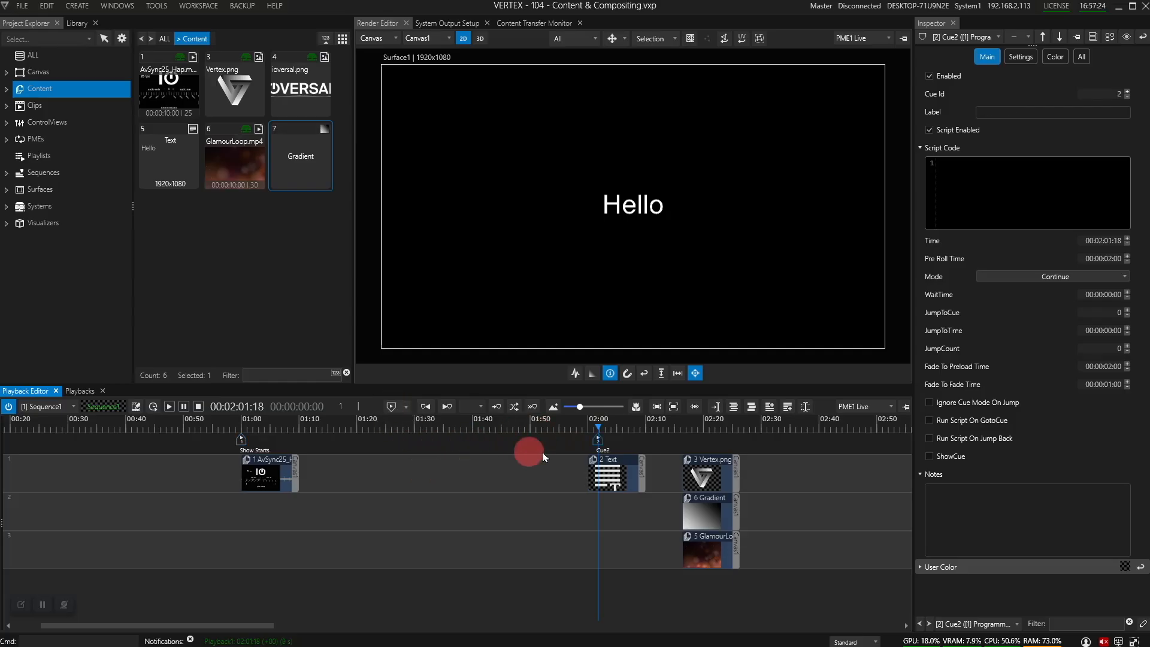
pyautogui.click(598, 444)
pyautogui.moveTo(598, 444)
pyautogui.mouseDown()
pyautogui.moveTo(688, 441)
pyautogui.moveTo(671, 438)
pyautogui.mouseUp()
# Step: Add Cue3 at the Vertex.png clip start, then jump the playhead to the clips' end
pyautogui.click(671, 438)
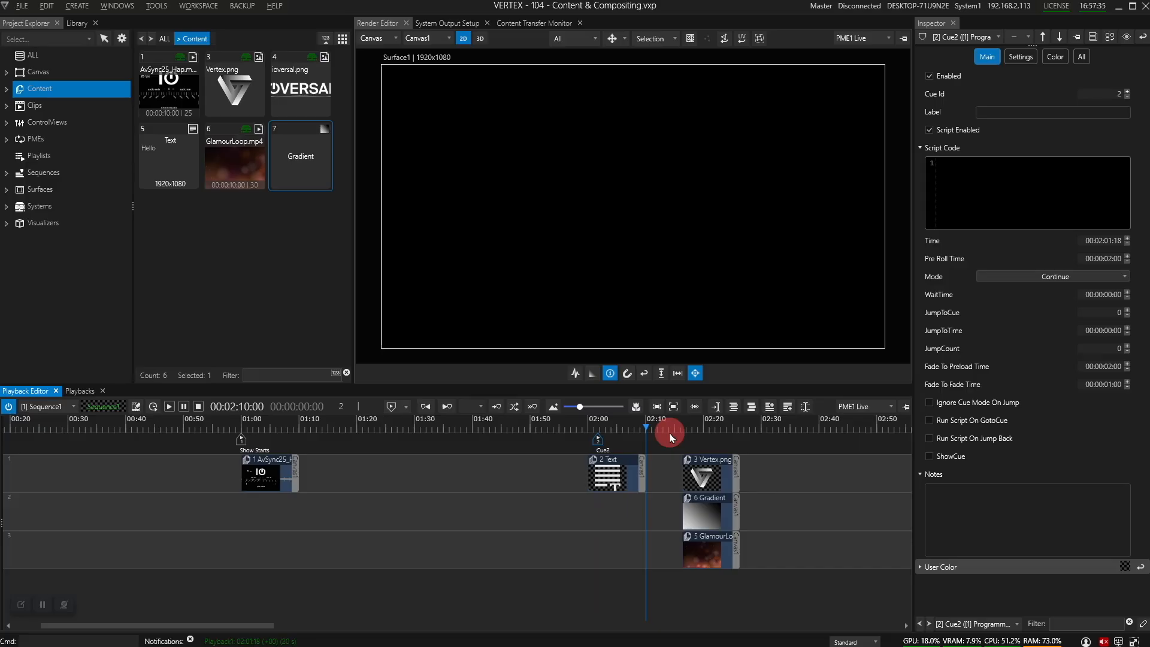
pyautogui.click(671, 438)
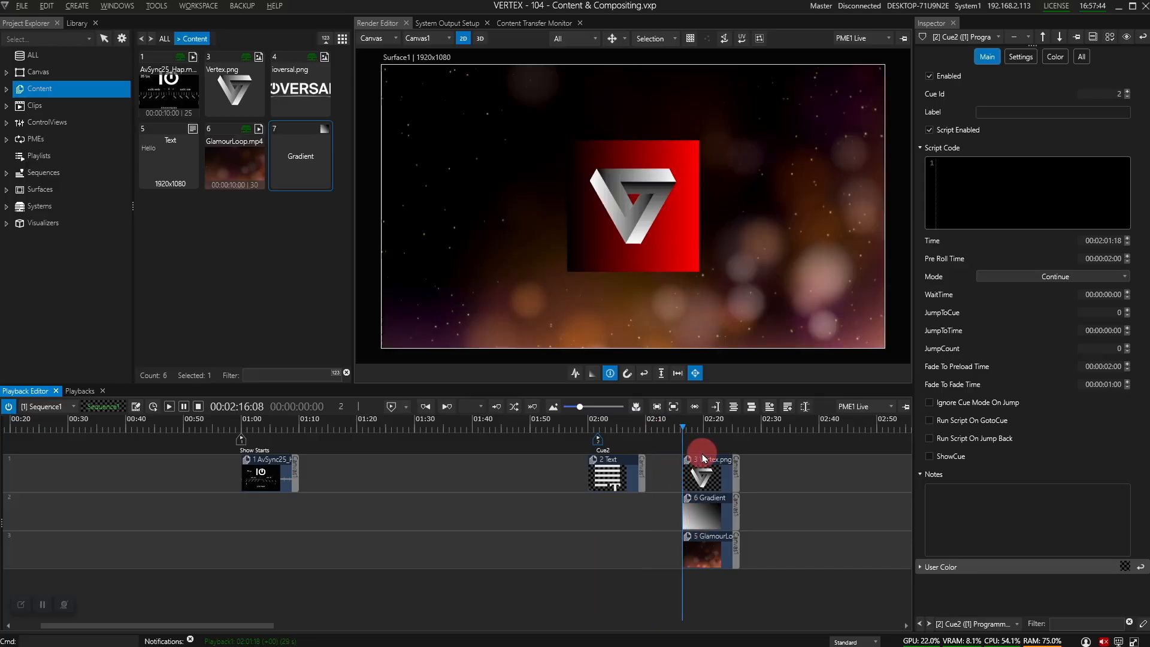
pyautogui.rightClick(685, 430)
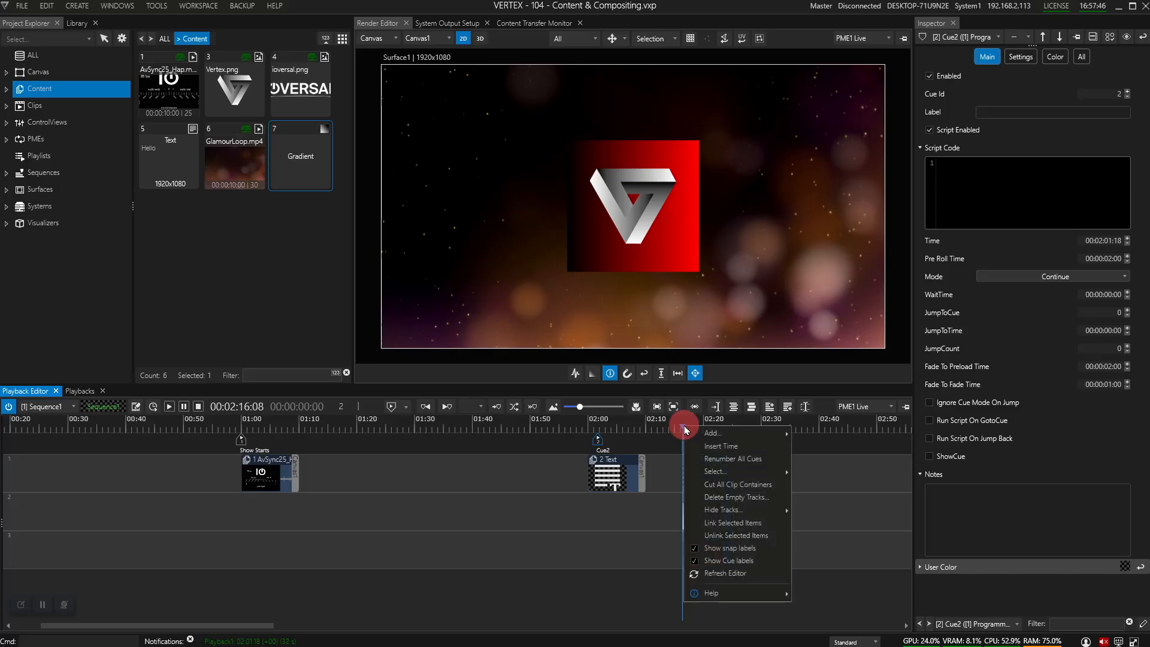
pyautogui.moveTo(711, 434)
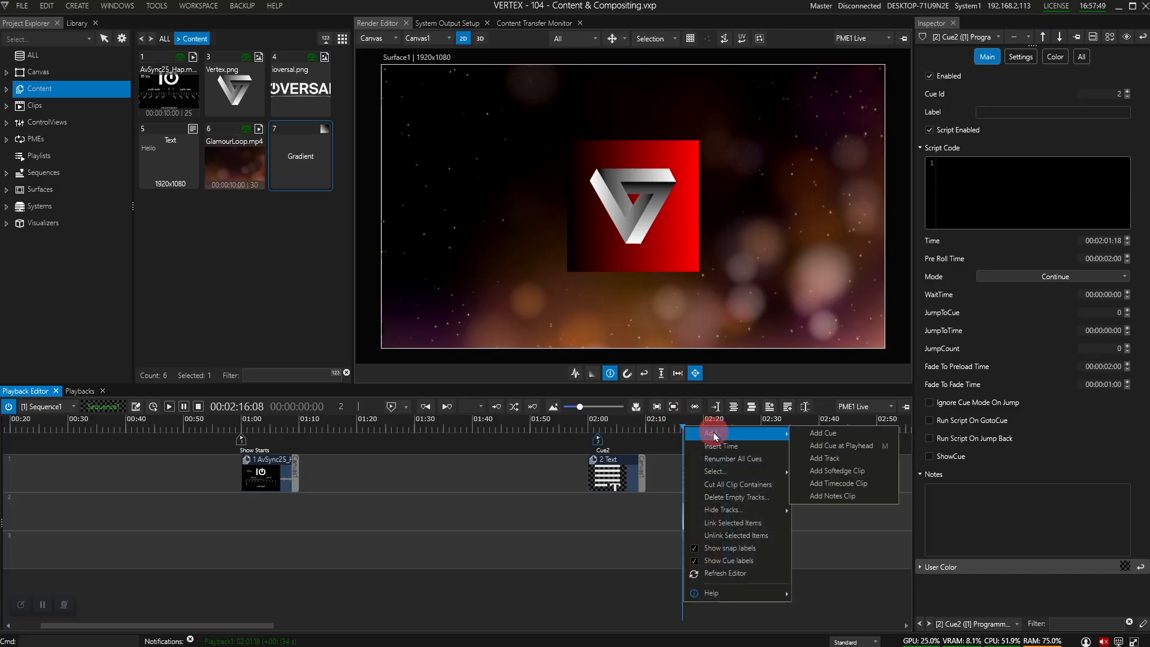
pyautogui.click(827, 434)
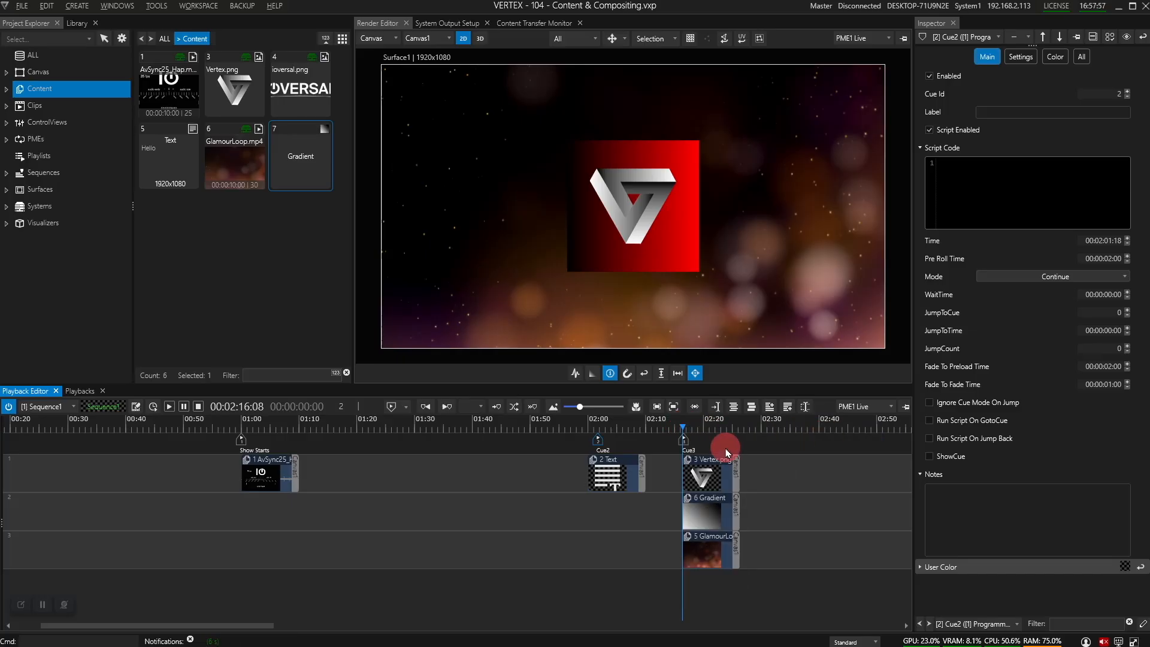
pyautogui.press('End')
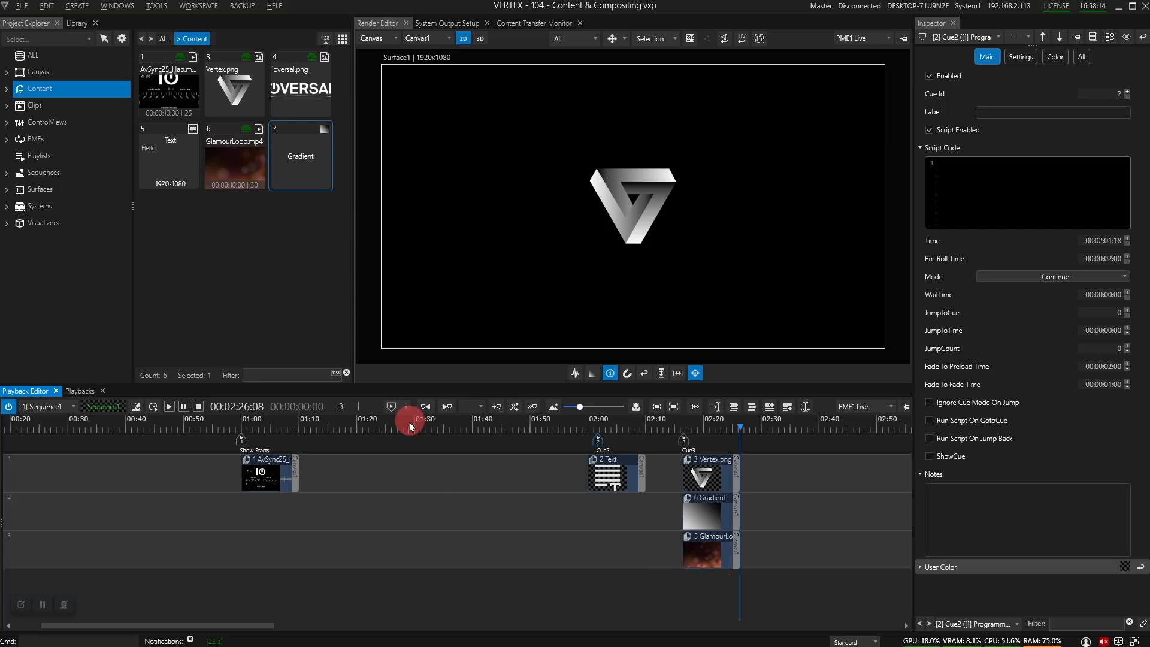
# Step: Add a Jump To Cue cue, Cue4, at 02:26:08
pyautogui.click(405, 406)
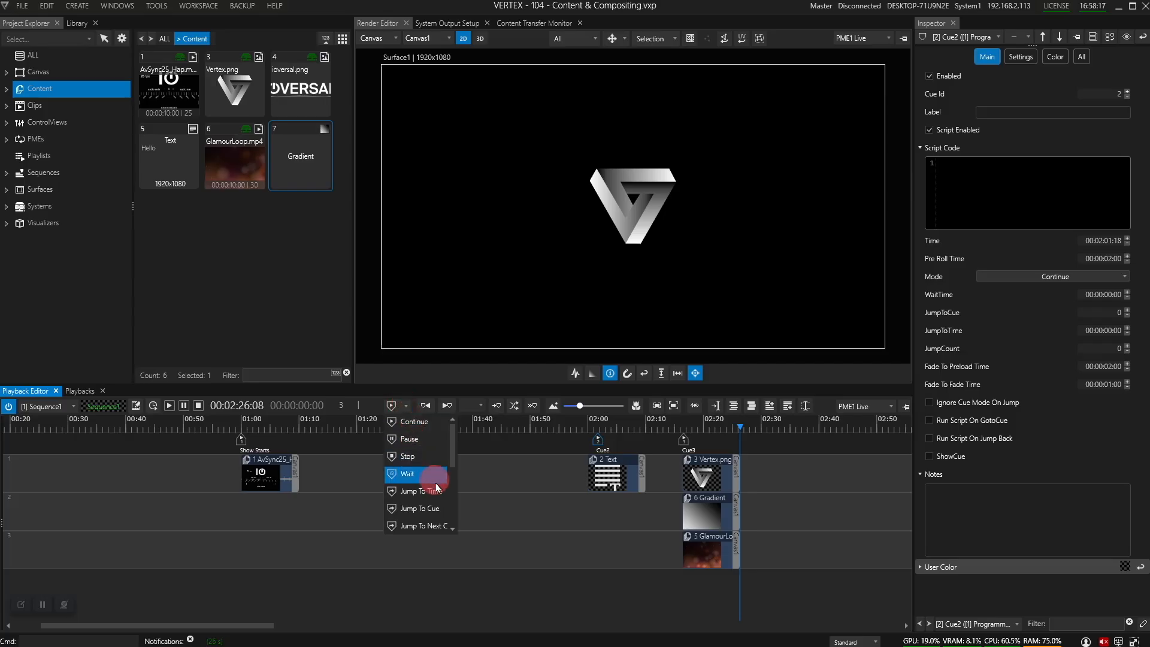
pyautogui.scroll(-1, 430, 505)
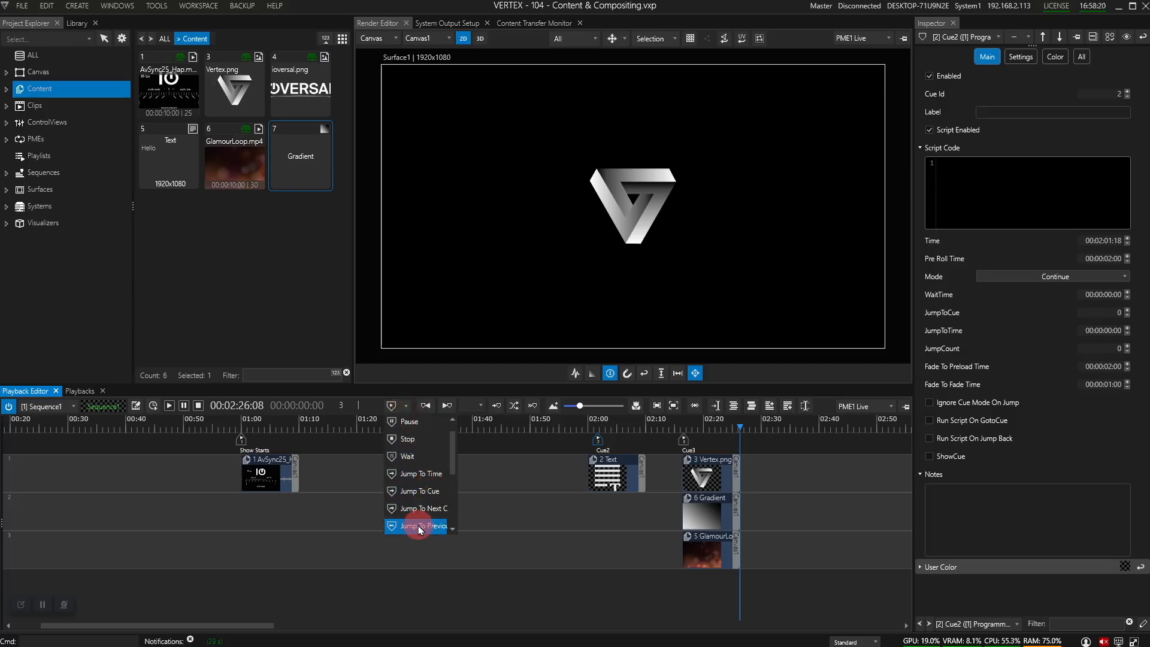
pyautogui.click(420, 495)
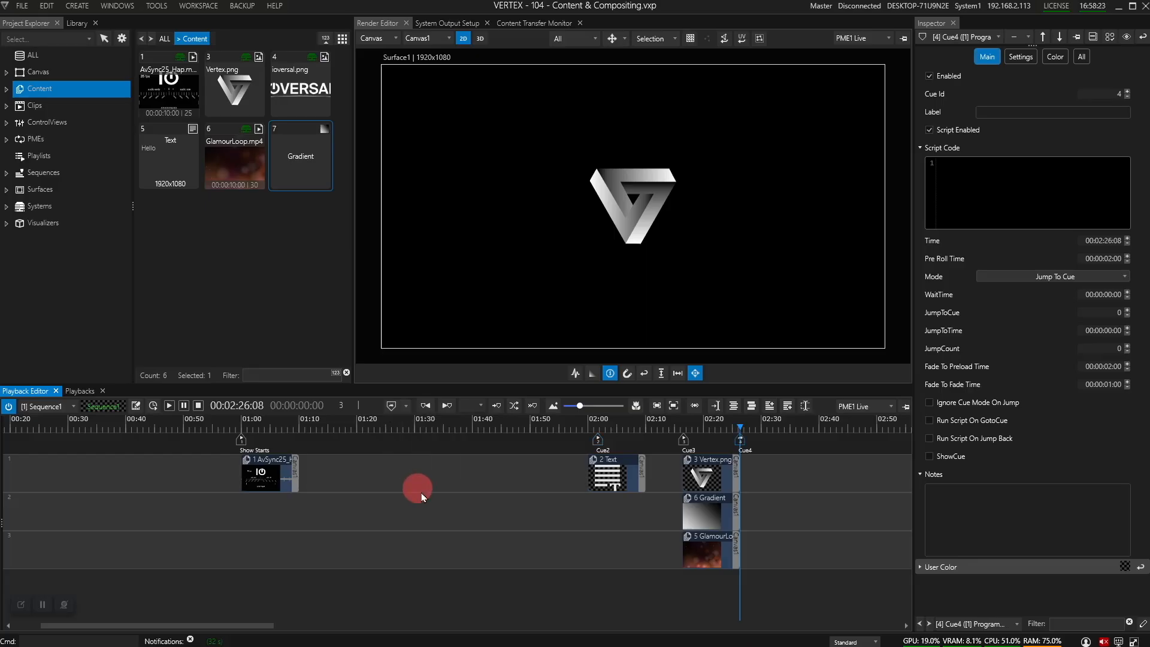
pyautogui.moveTo(748, 455); pyautogui.dragTo(745, 443)
# Step: Set Cue4's JumpToCue target to 3, keeping its Jump To Cue mode
pyautogui.moveTo(1101, 356); pyautogui.dragTo(1128, 318)
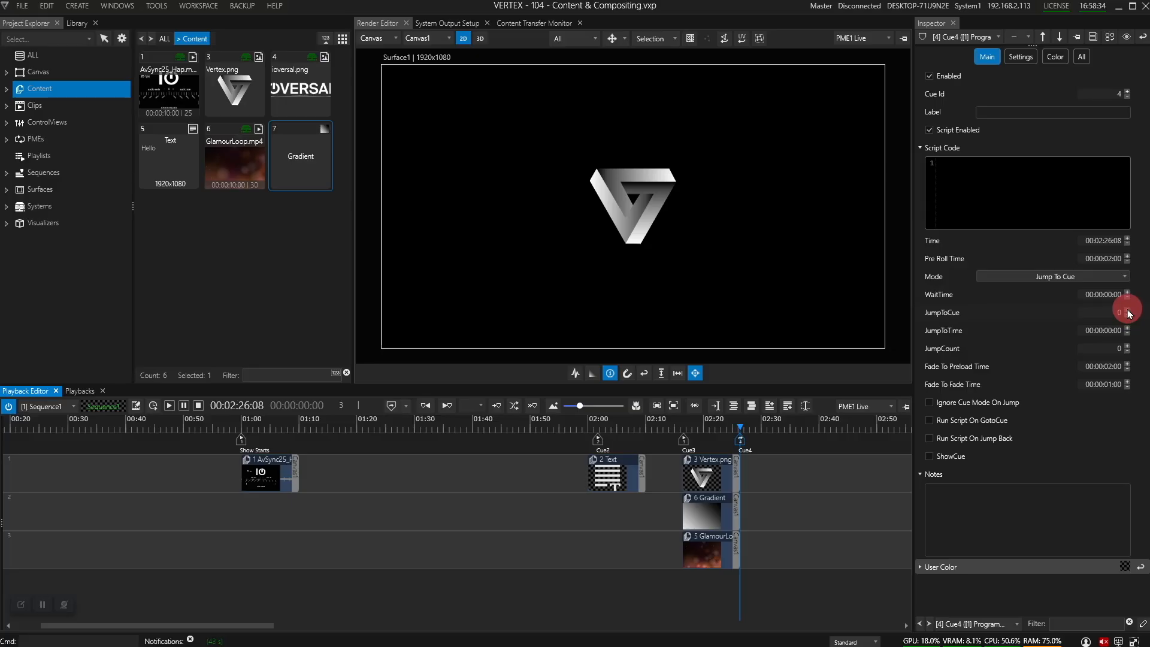
pyautogui.click(1129, 311)
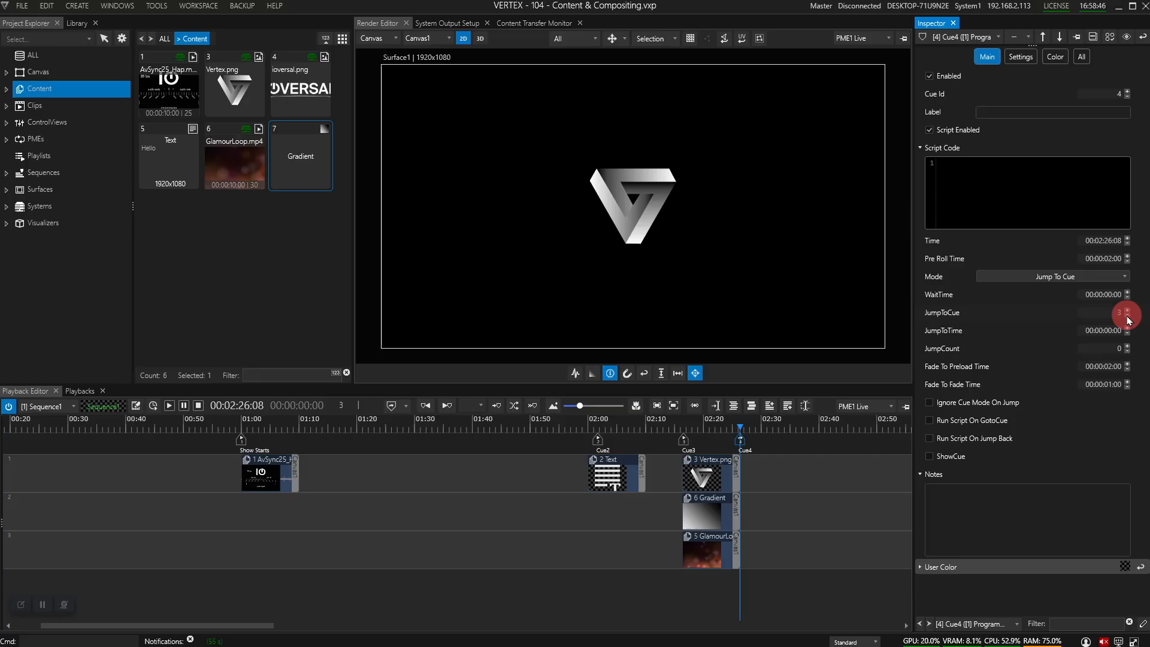
pyautogui.click(1076, 274)
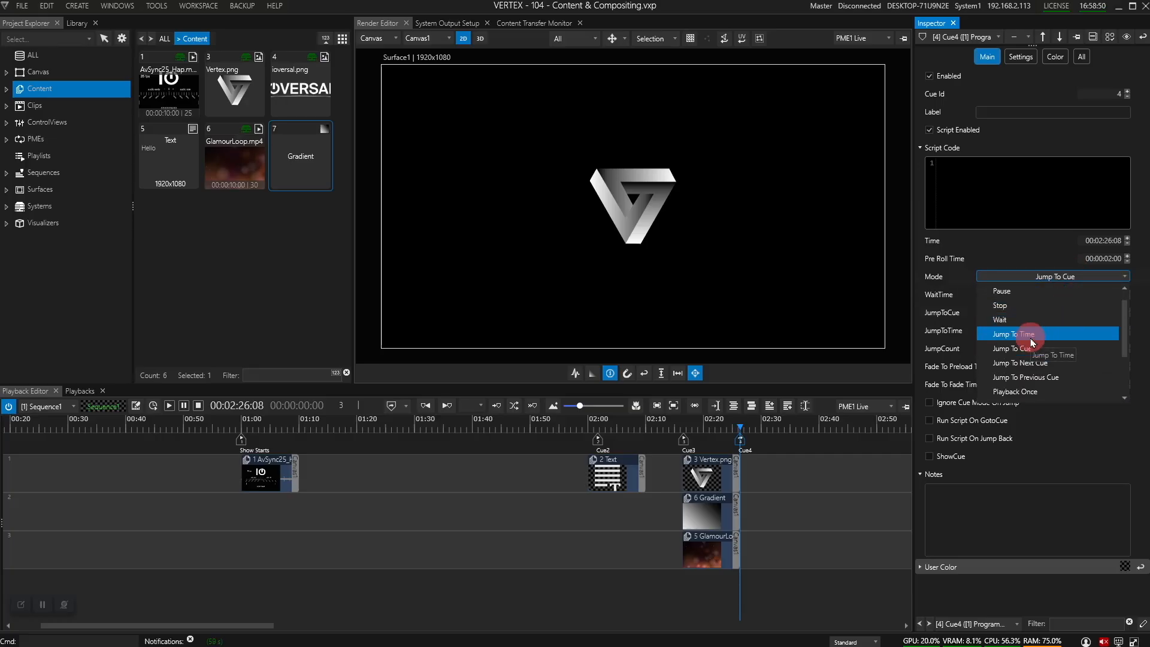
pyautogui.click(1057, 277)
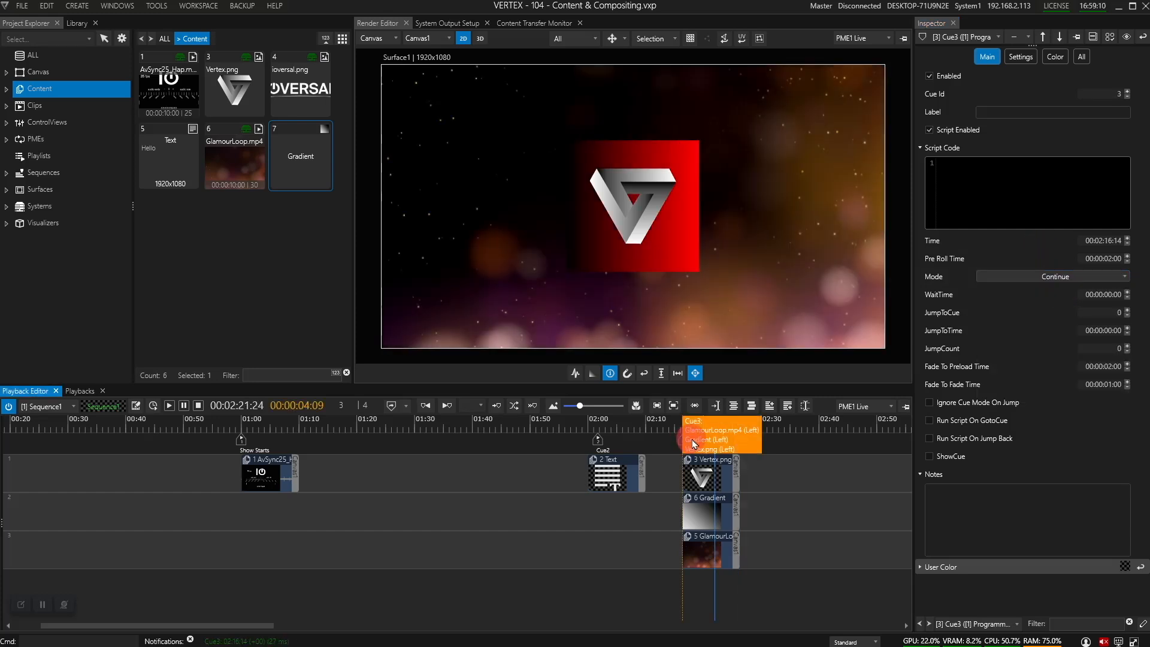
pyautogui.click(707, 443)
# Step: Shift Cue3 to 02:21:12 and zoom the timeline in around Cue3 and Cue4
pyautogui.moveTo(710, 443); pyautogui.dragTo(713, 444)
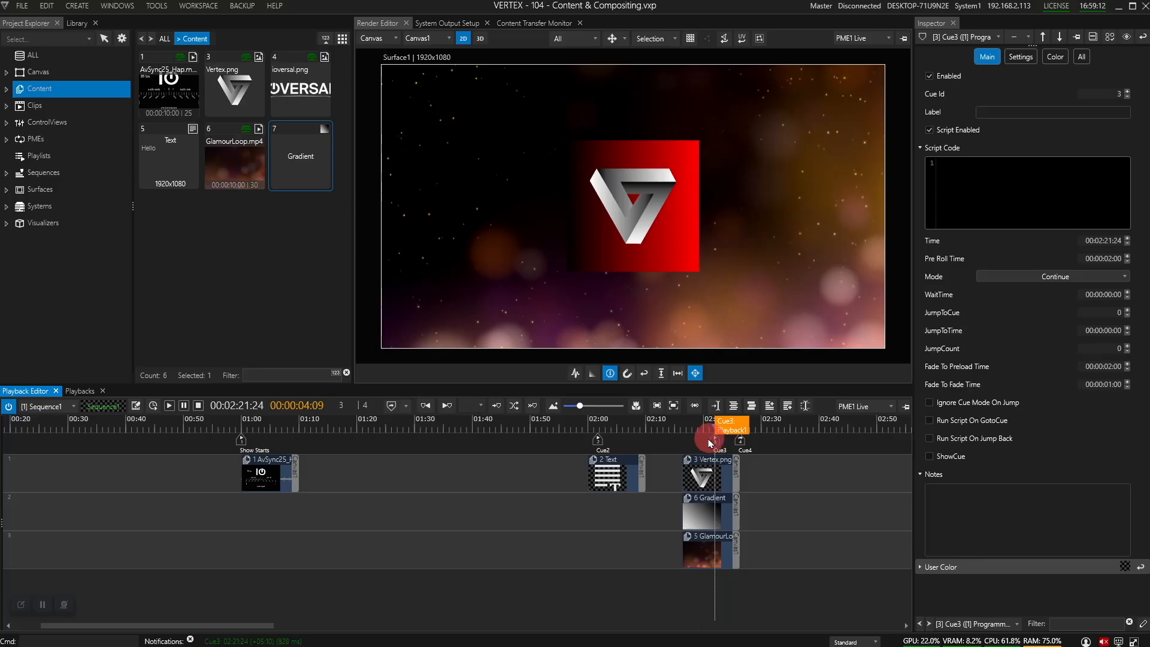
pyautogui.hotkey('ctrl', 'z')
pyautogui.scroll(3, 713, 444)
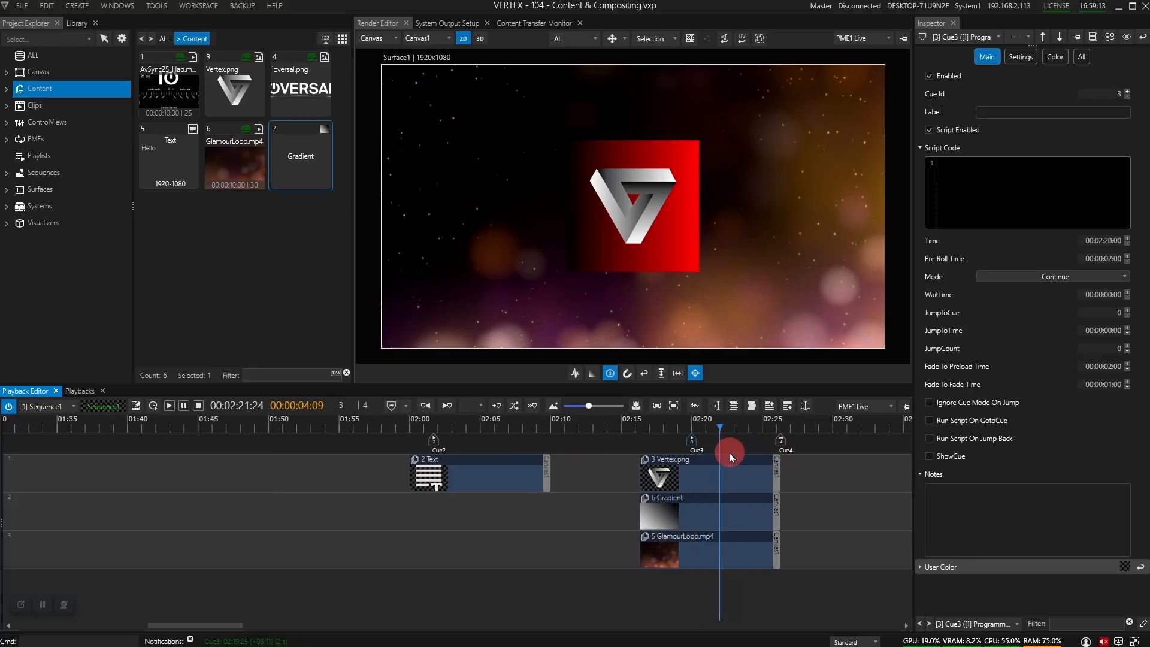
pyautogui.scroll(2, 731, 456)
pyautogui.click(810, 443)
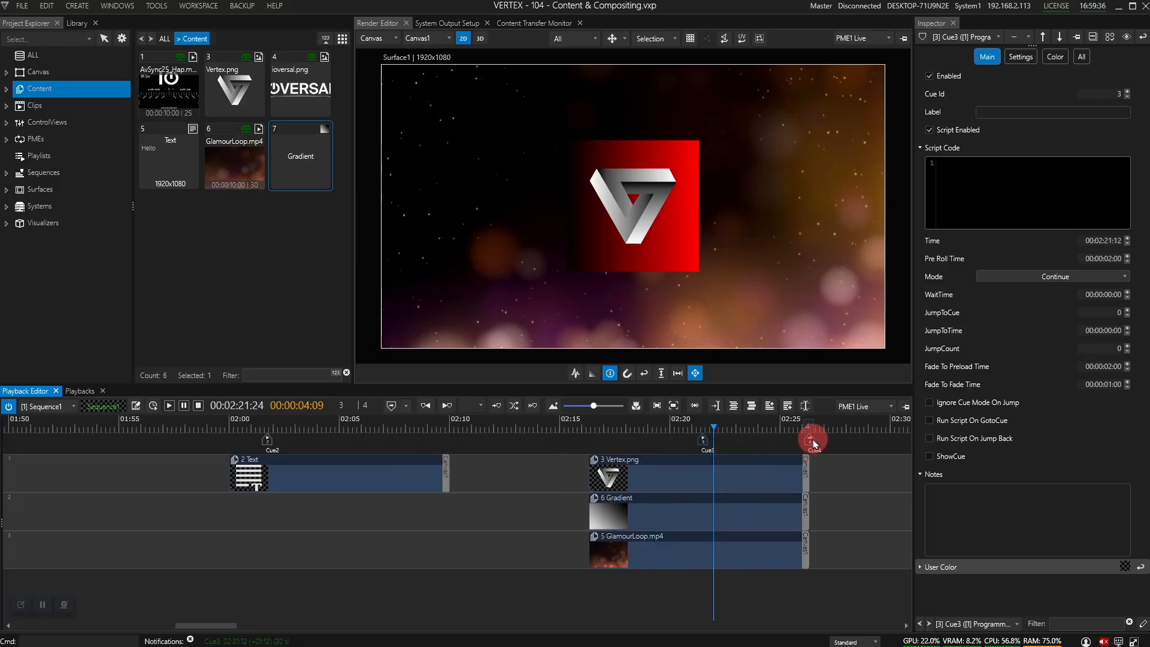
pyautogui.click(707, 449)
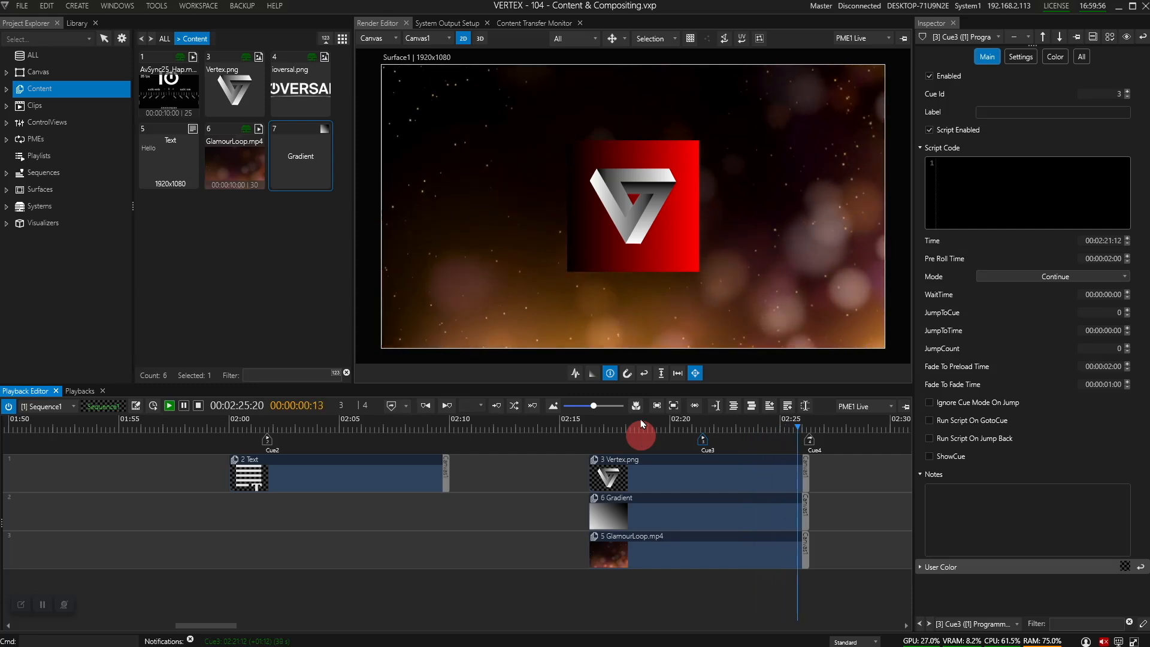
# Step: Return Cue3 to 02:16:08 at the clips' start, leaving the three clips unchanged
pyautogui.moveTo(706, 446); pyautogui.dragTo(593, 446)
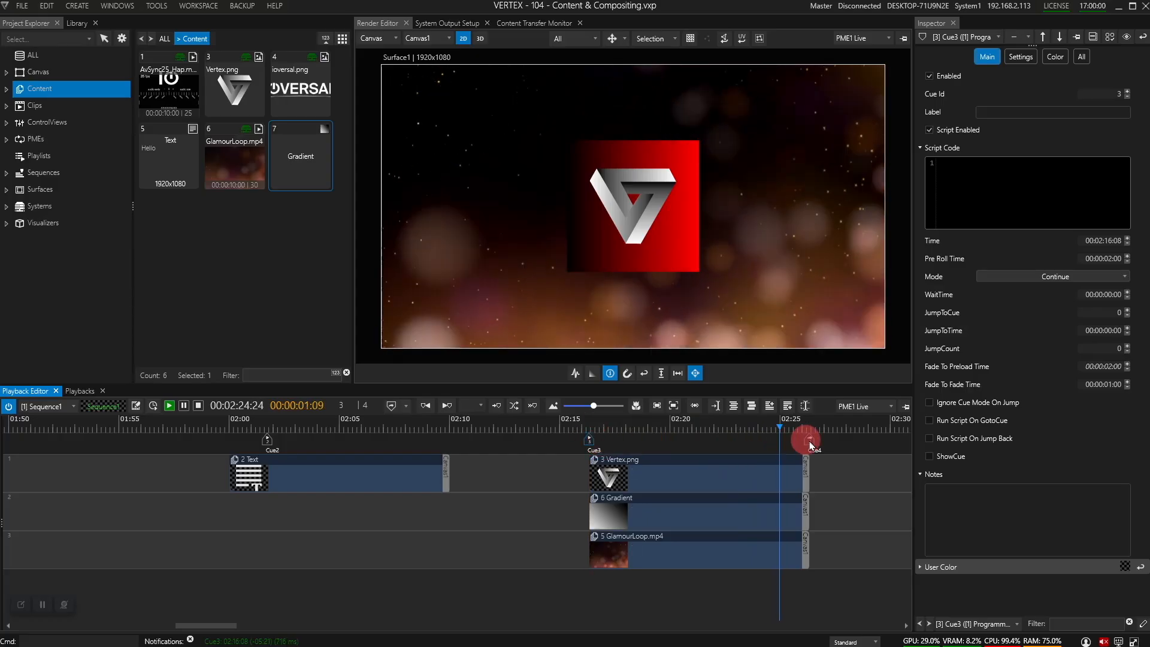
pyautogui.moveTo(809, 439); pyautogui.dragTo(823, 439)
pyautogui.moveTo(841, 568); pyautogui.dragTo(549, 469)
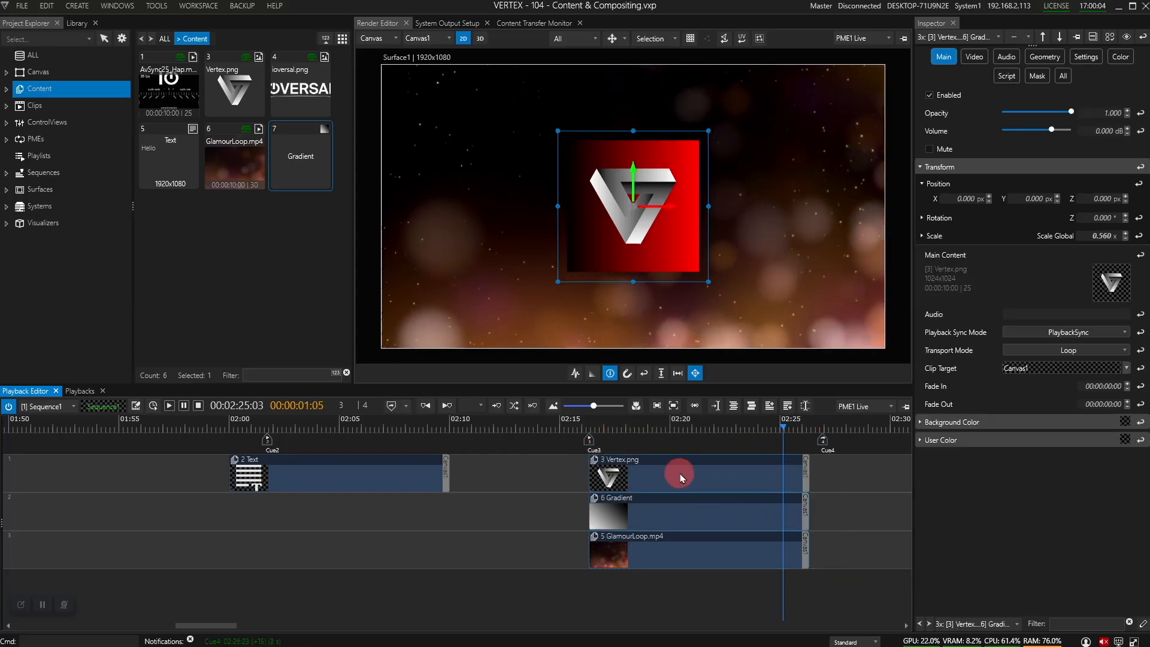
pyautogui.rightClick(675, 477)
pyautogui.click(764, 349)
pyautogui.click(868, 345)
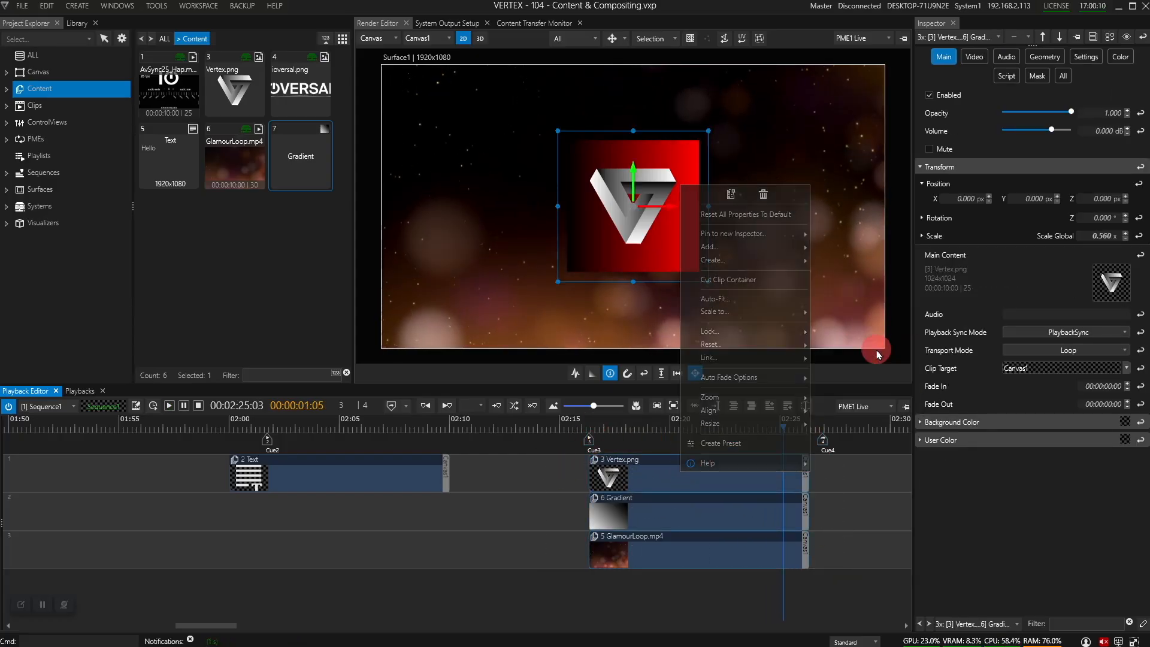
# Step: Put Cue4 back at 02:26:08 and select the GlamourLoop.mp4 clip
pyautogui.click(588, 441)
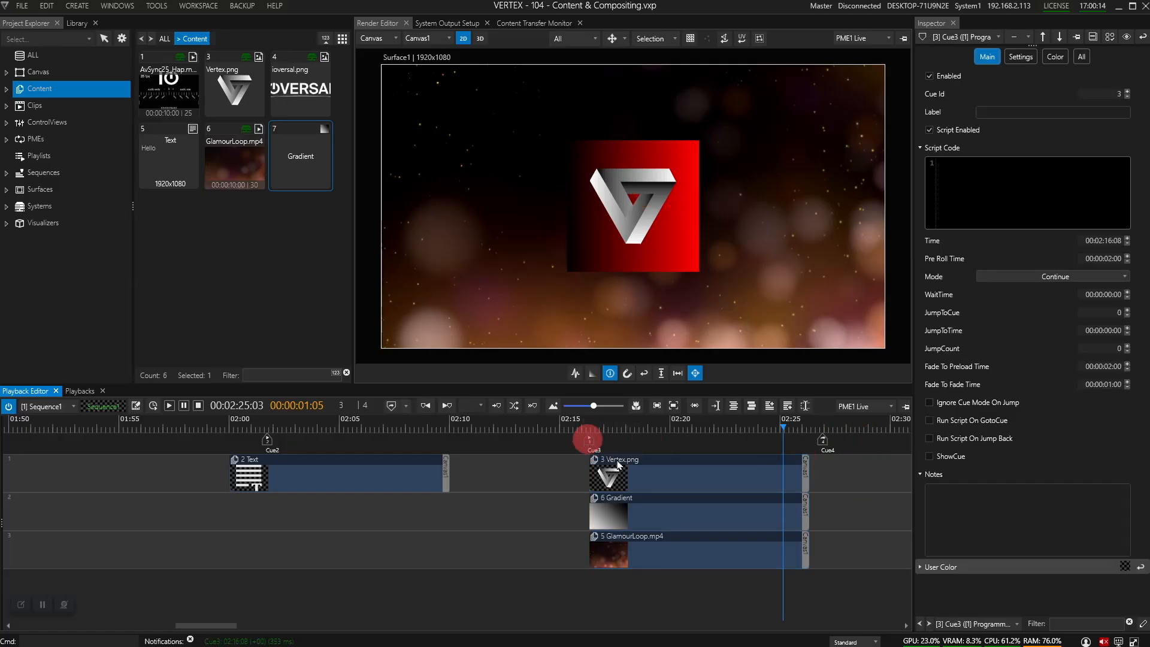
pyautogui.moveTo(822, 442); pyautogui.dragTo(807, 443)
pyautogui.click(806, 441)
pyautogui.click(785, 432)
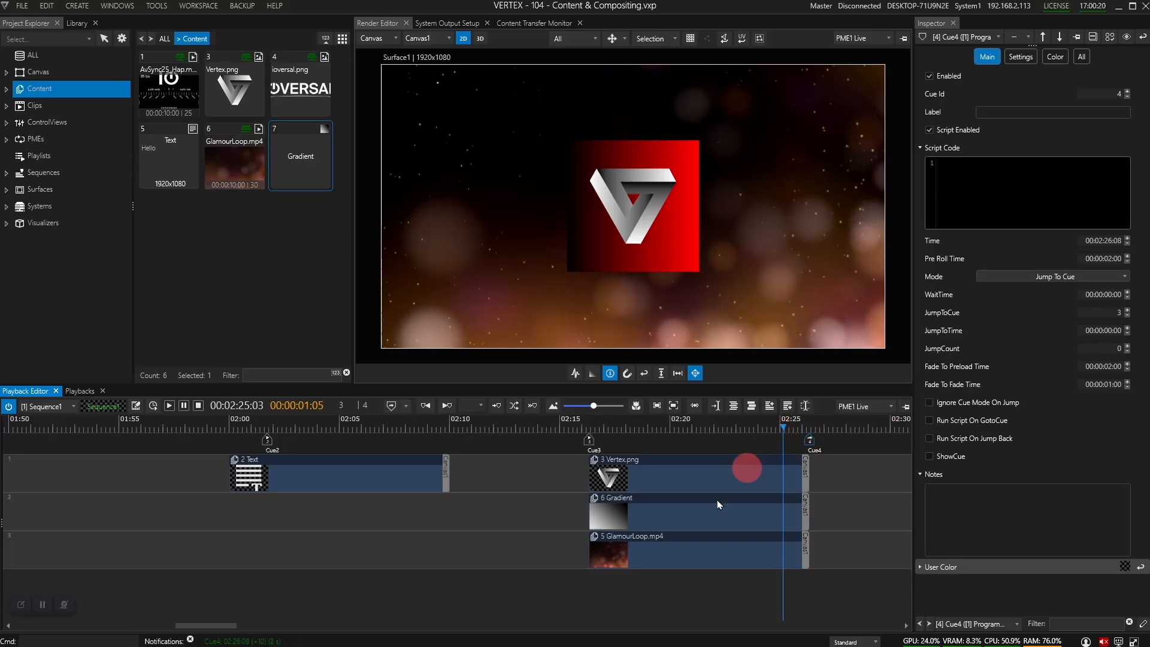
pyautogui.click(675, 560)
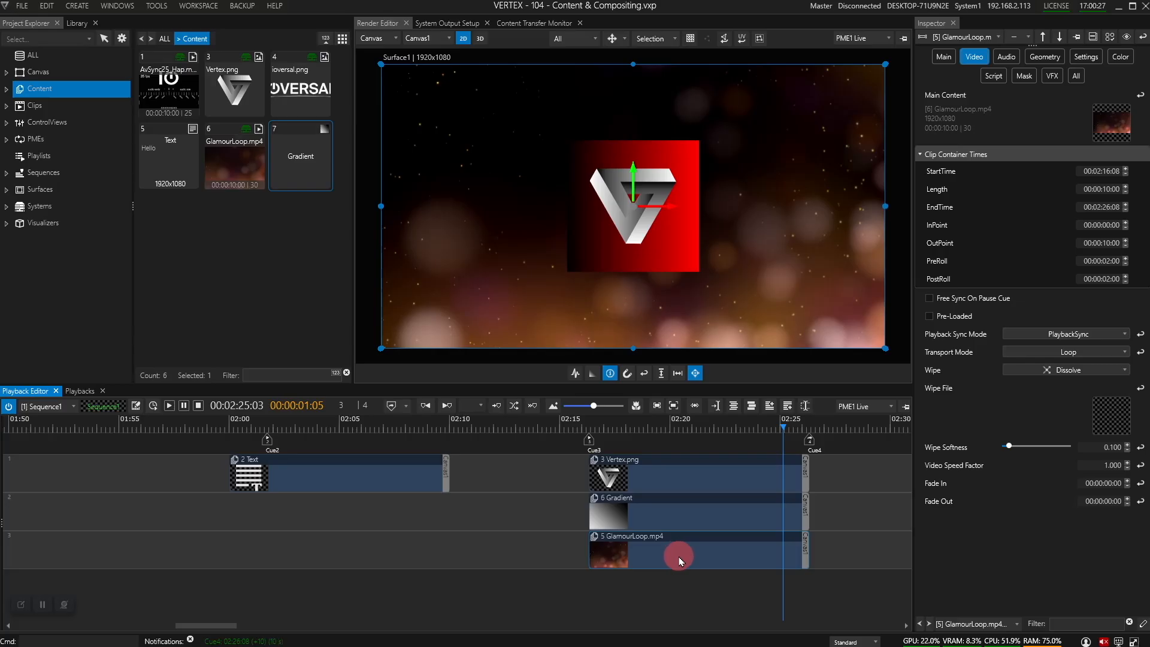
# Step: Check GlamourLoop.mp4's current versions in the Library item details
pyautogui.click(231, 164)
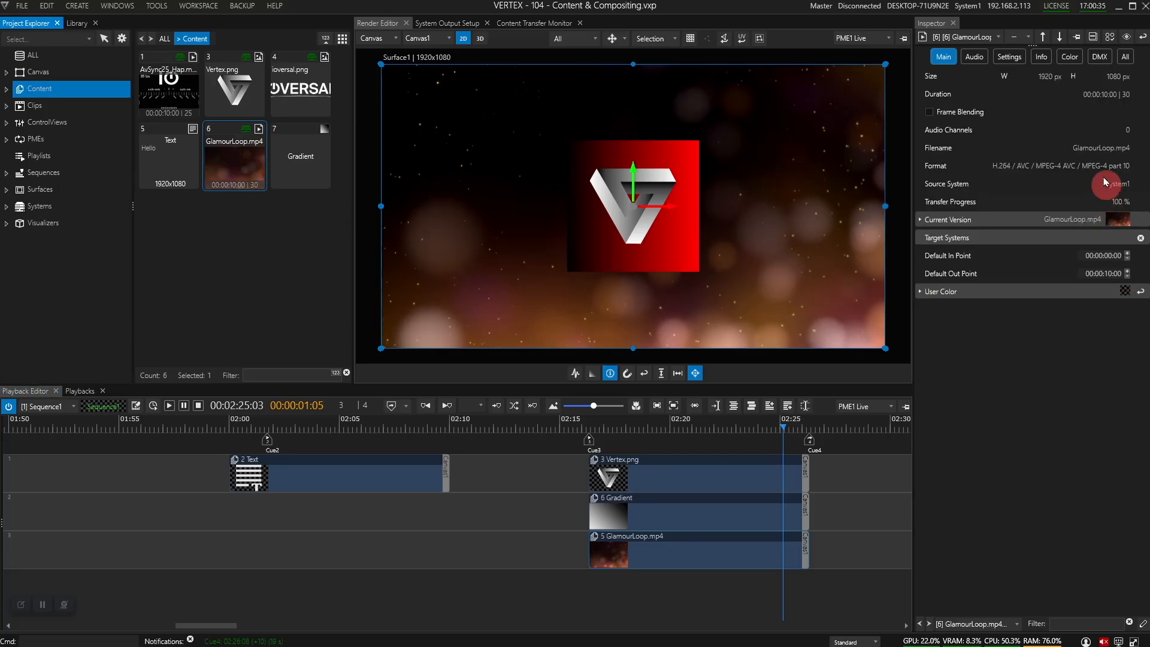
pyautogui.click(939, 222)
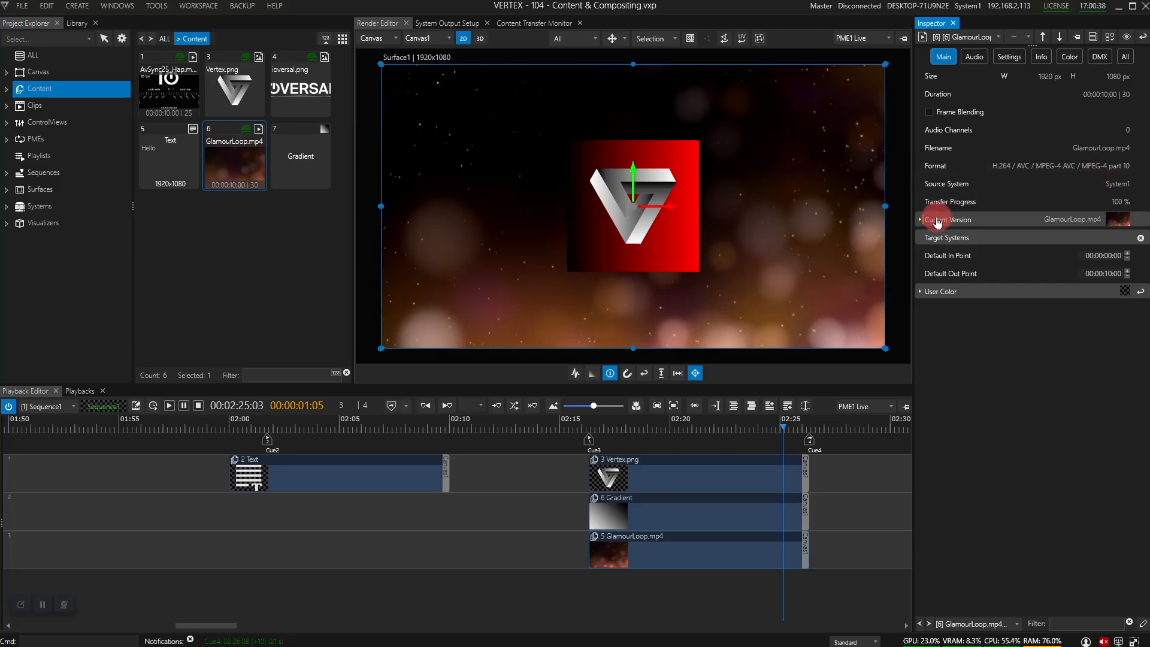
pyautogui.click(921, 220)
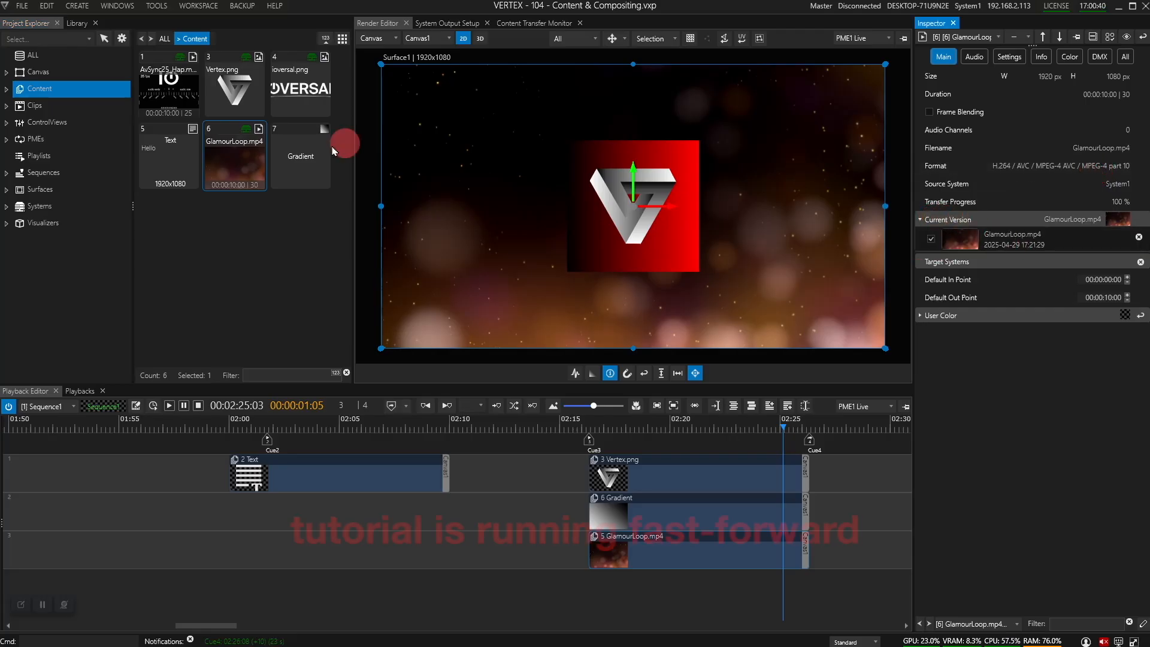
# Step: Transcode GlamourLoop.mp4 to Hap, video only, then play from just before Cue3
pyautogui.rightClick(236, 163)
pyautogui.click(269, 313)
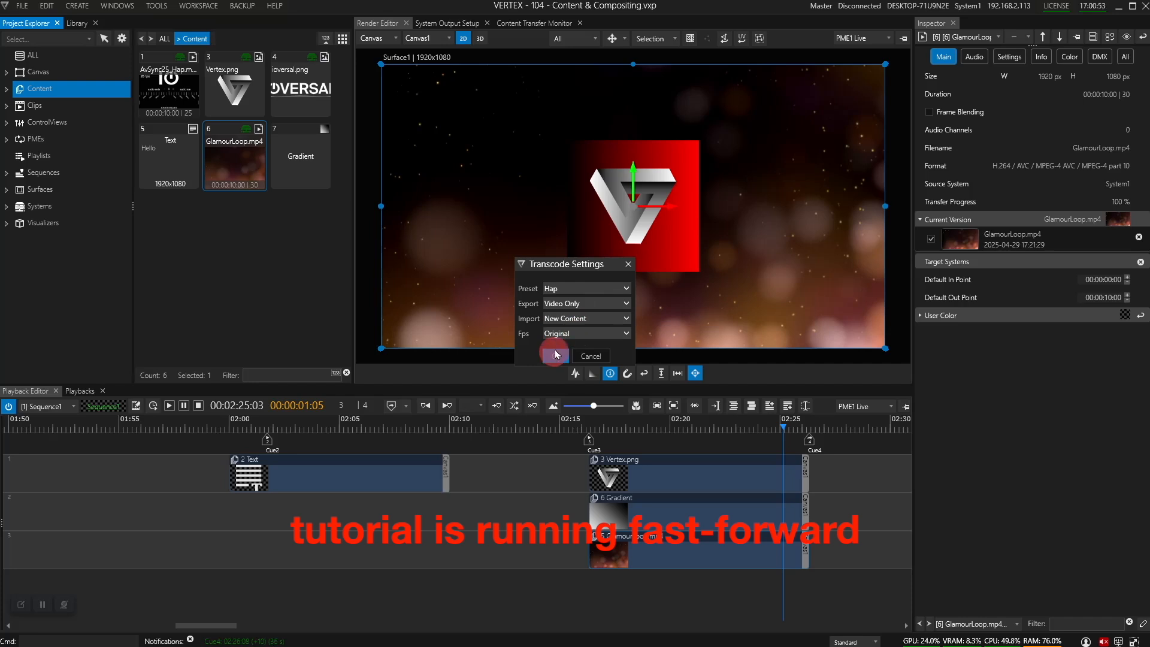
pyautogui.click(556, 358)
pyautogui.click(538, 335)
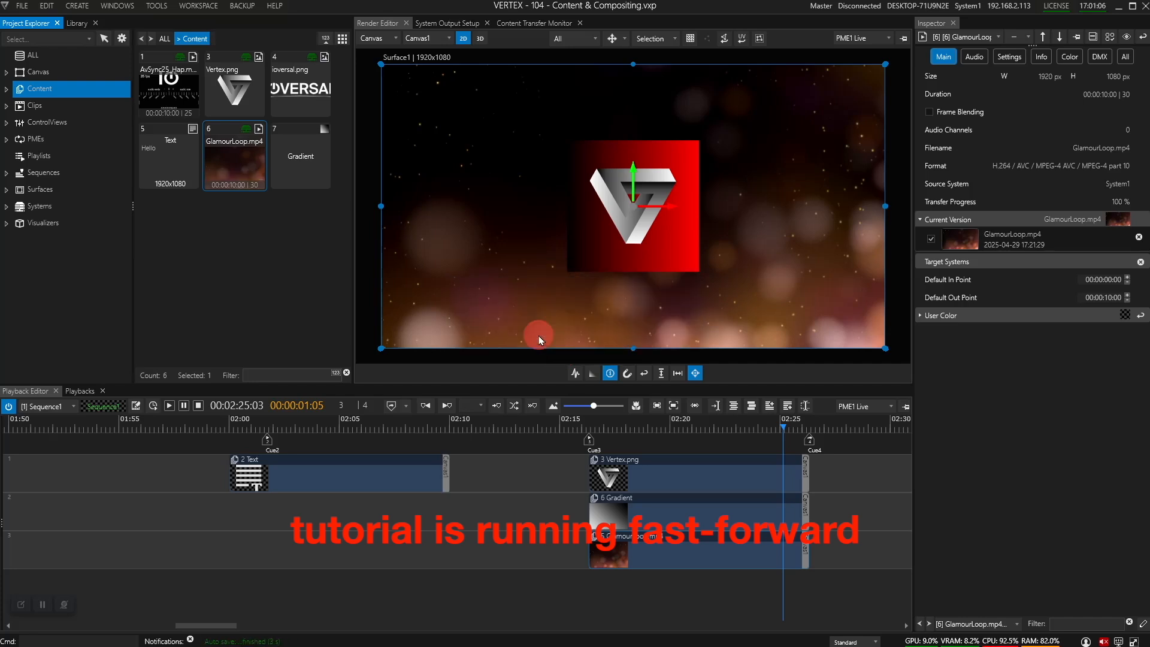
pyautogui.click(565, 423)
pyautogui.press('space')
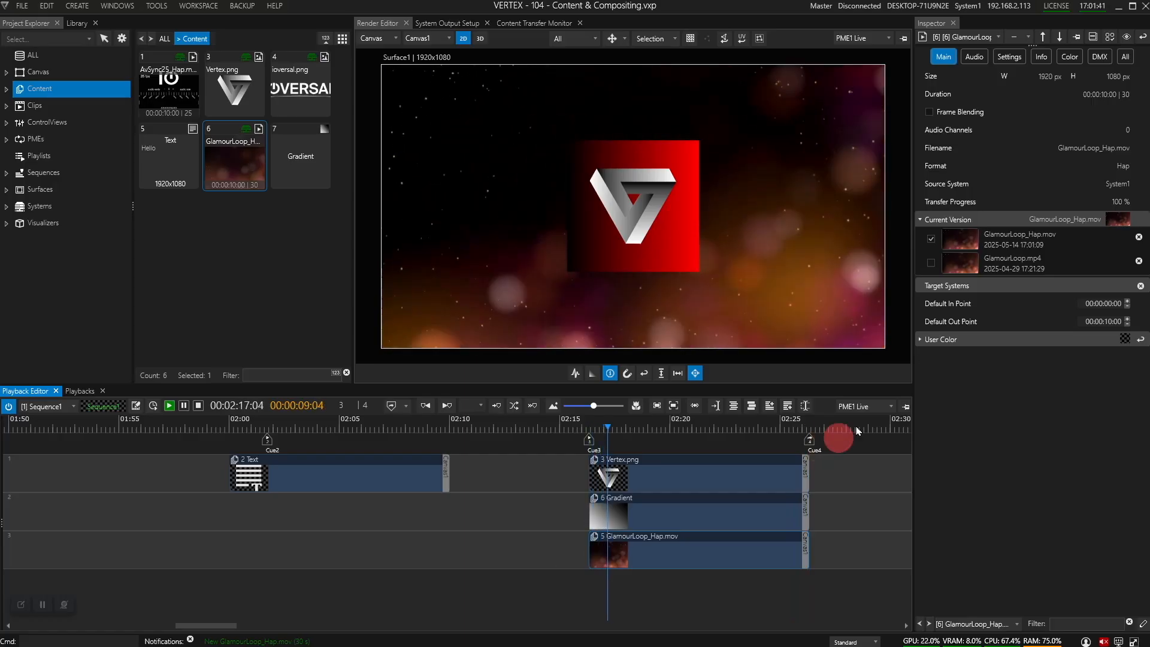
# Step: Set Cue4's JumpCount to 1 so it jumps back to Cue3 only once
pyautogui.click(809, 440)
pyautogui.click(1122, 281)
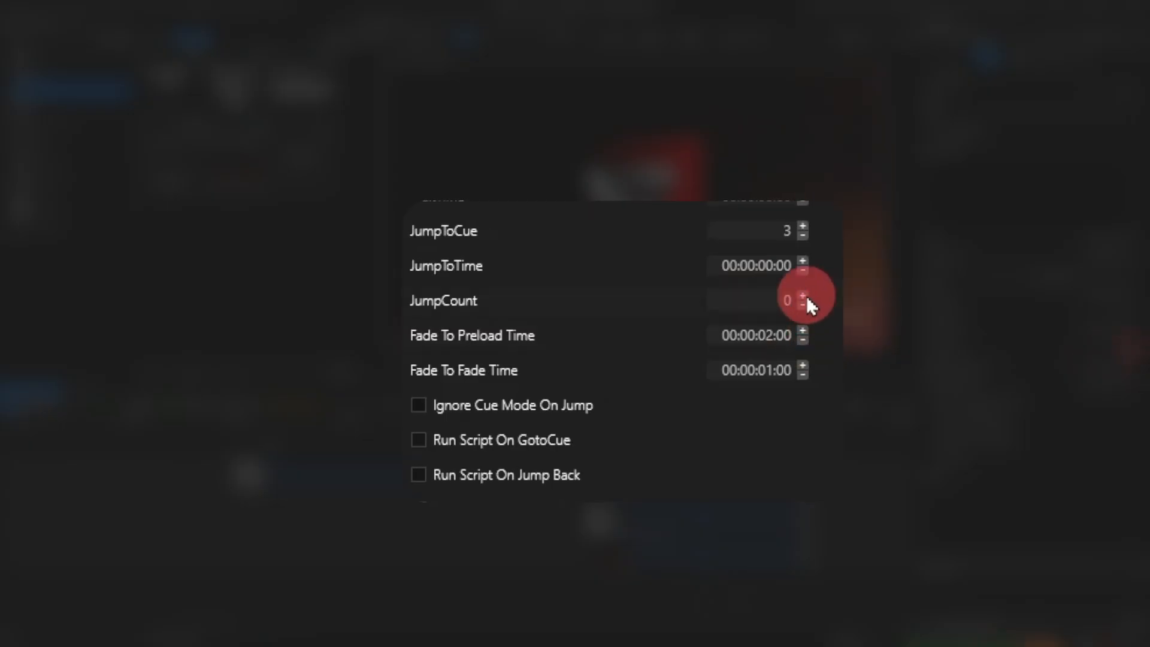
pyautogui.click(804, 296)
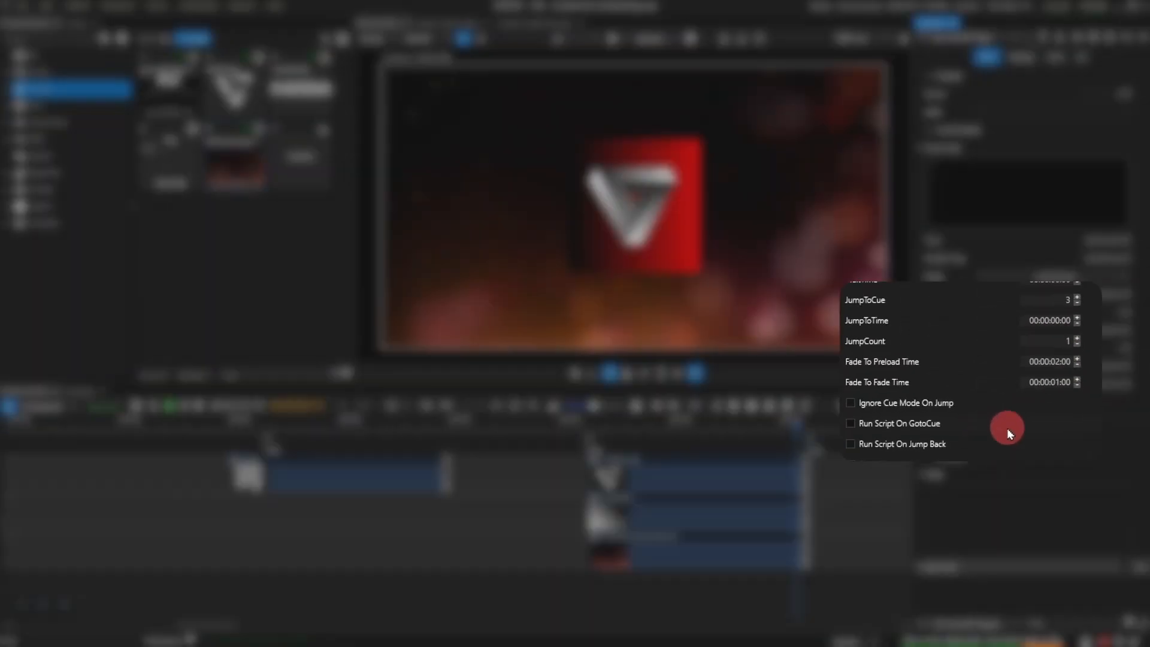
# Step: Move Cue3 to 02:24:12 and play through the single jump, stopping at 02:28:04
pyautogui.click(768, 441)
pyautogui.moveTo(773, 444); pyautogui.dragTo(793, 432)
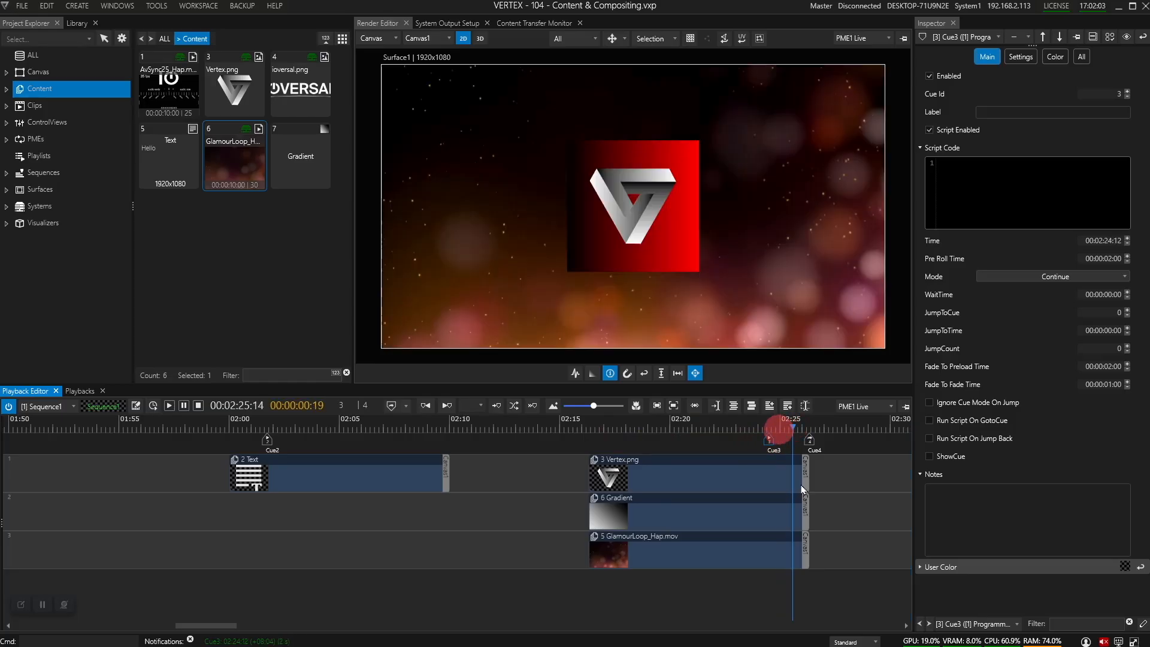
pyautogui.click(861, 508)
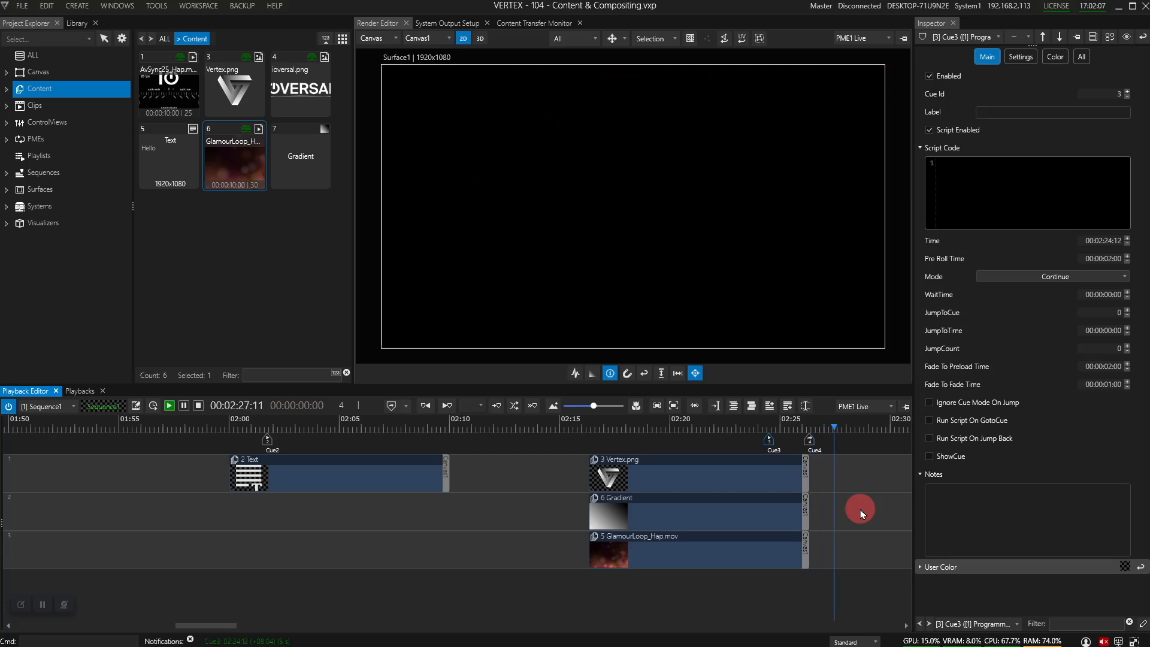
pyautogui.press('space')
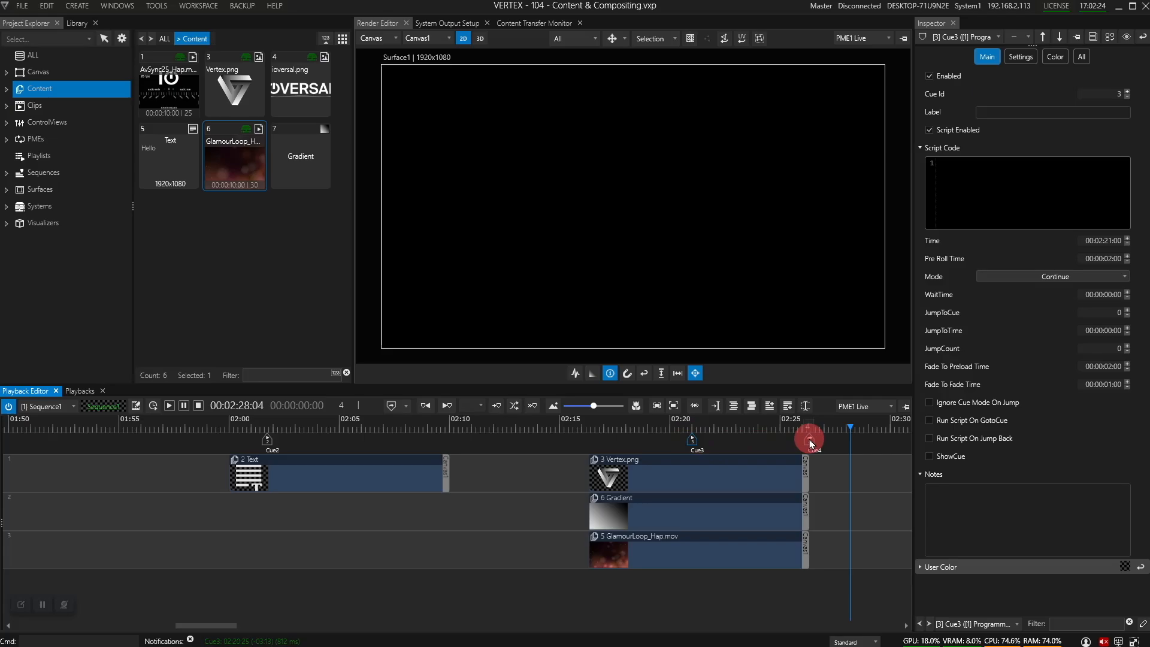
# Step: Drag Cue3 earlier to roughly 02:05 and set its mode to Pause
pyautogui.click(794, 438)
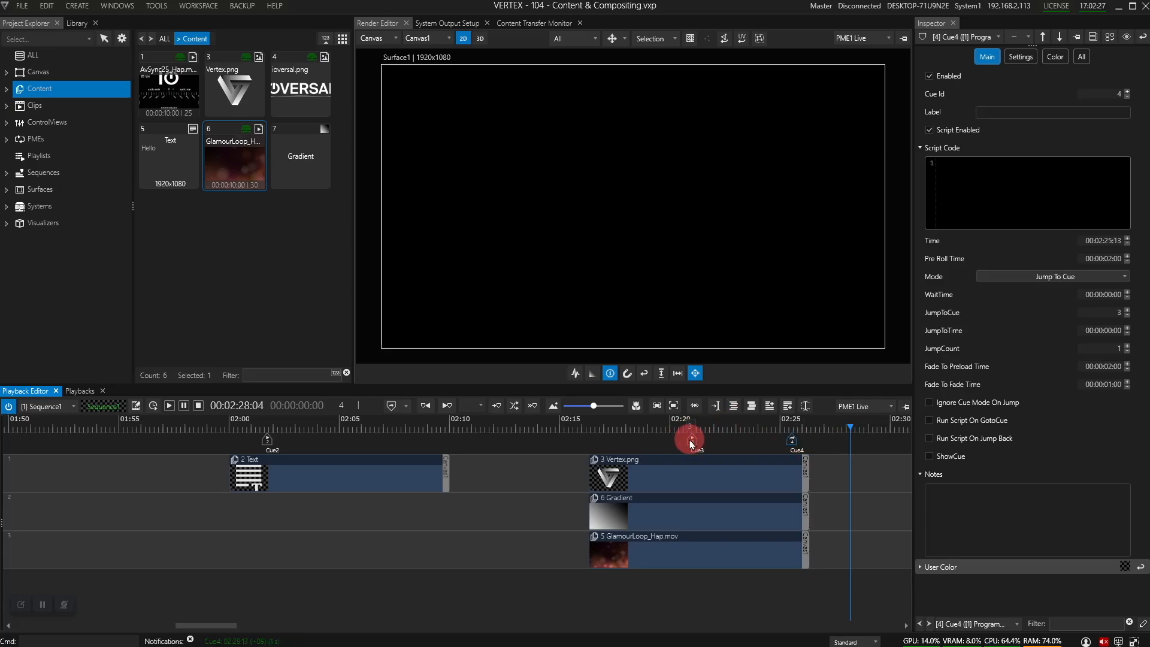
pyautogui.moveTo(693, 444); pyautogui.dragTo(351, 437)
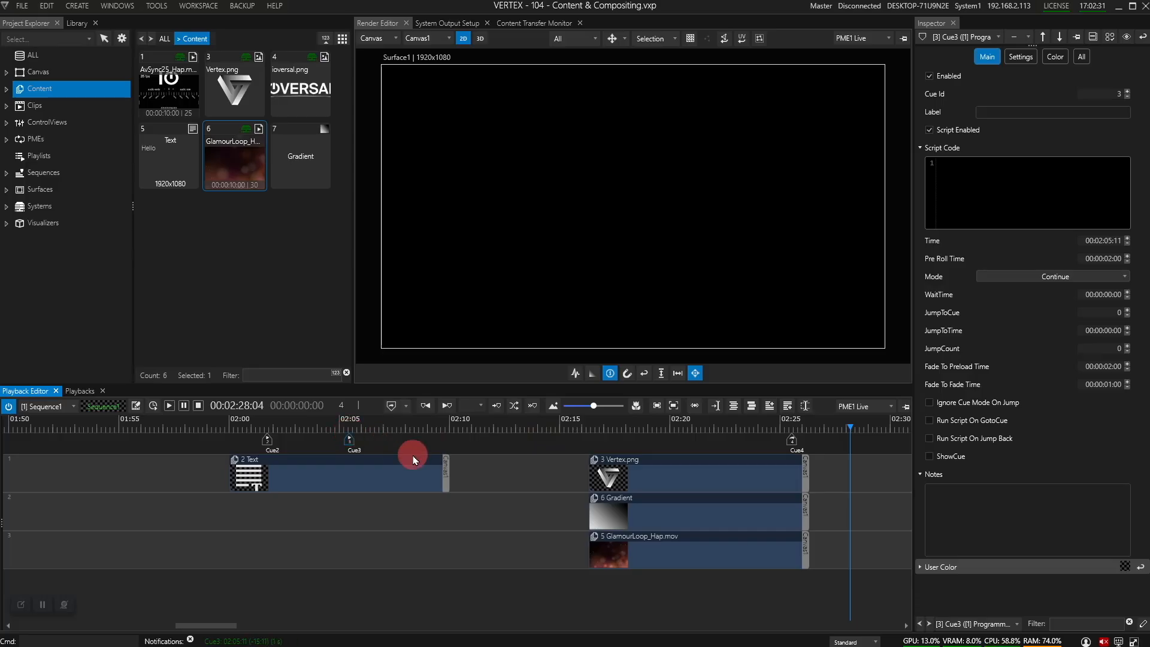
pyautogui.click(1054, 276)
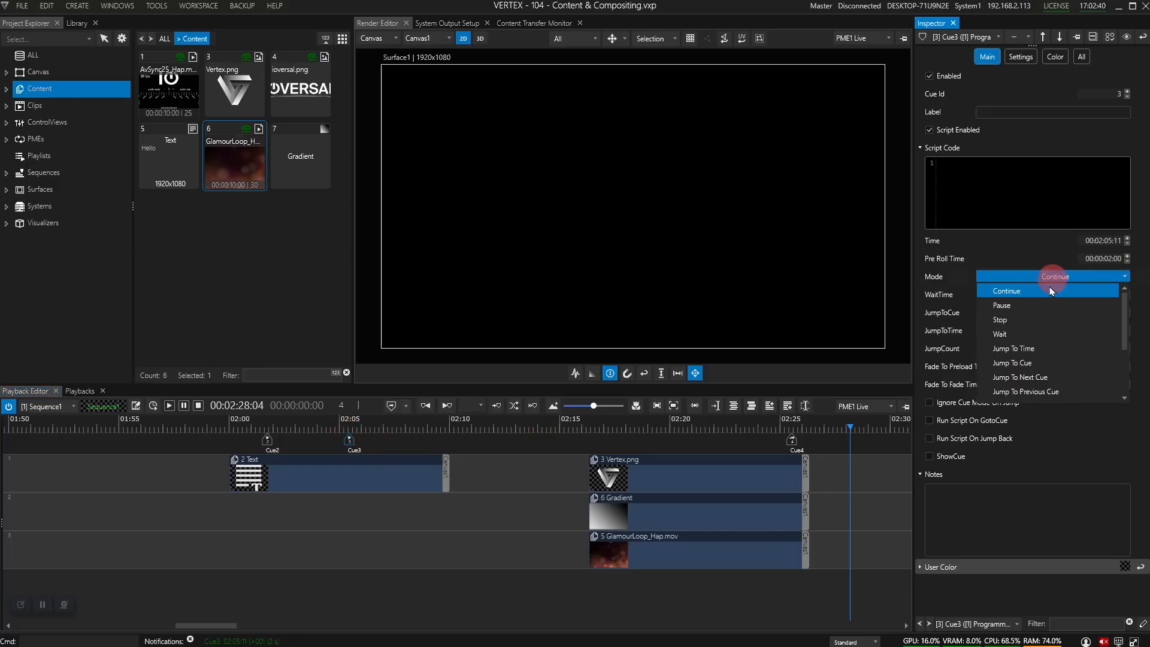
pyautogui.click(1035, 306)
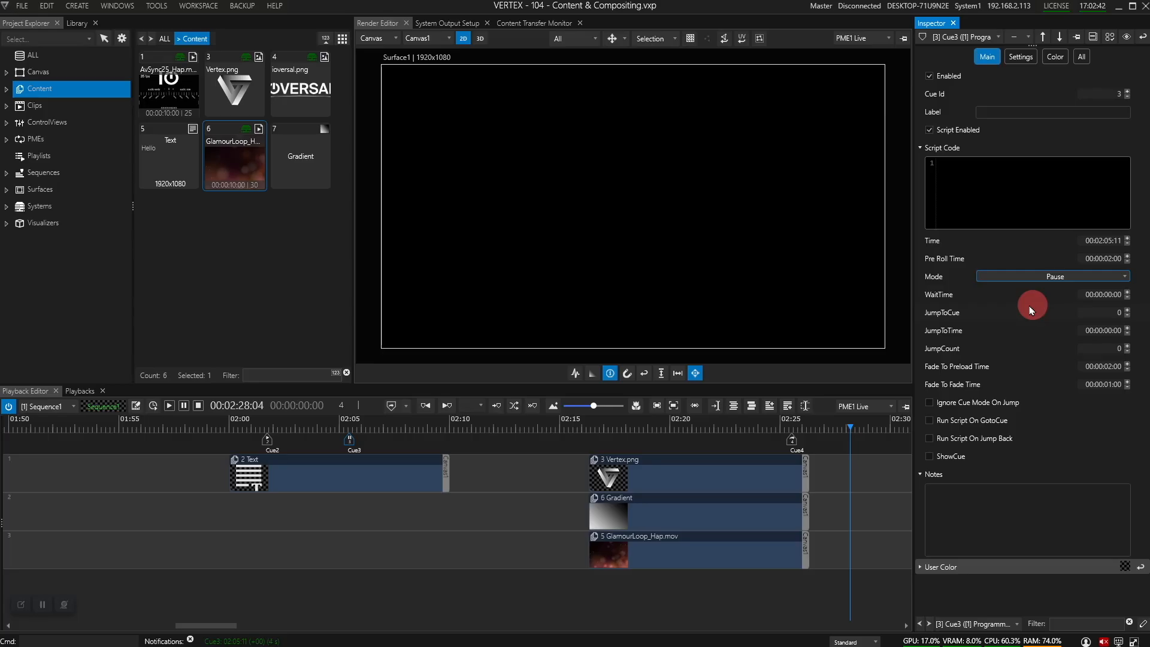
# Step: Test the Cue3 pause during playback, then place Cue3 exactly at 02:05:00
pyautogui.click(773, 426)
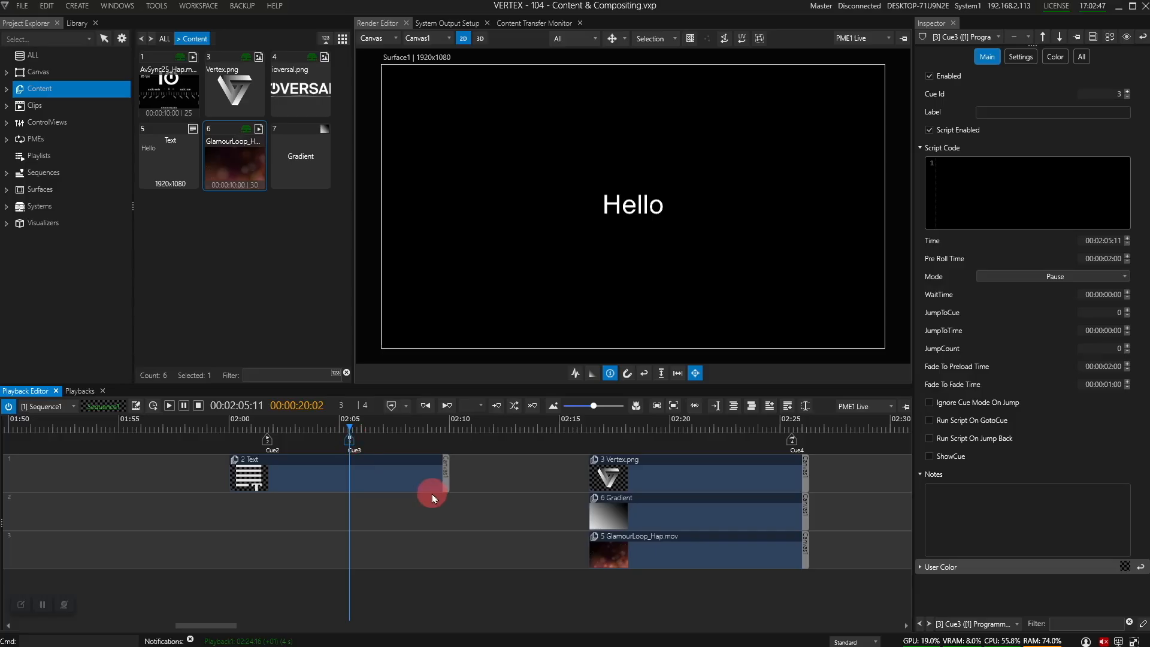
pyautogui.press('space')
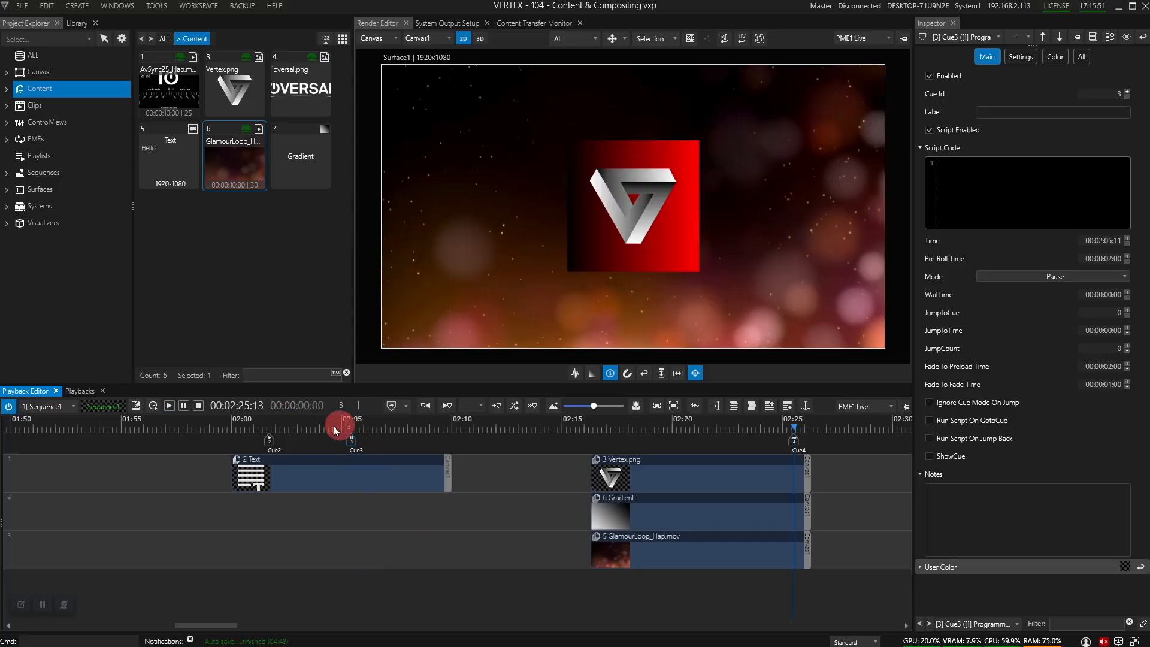
pyautogui.click(334, 460)
pyautogui.moveTo(351, 441)
pyautogui.mouseDown()
pyautogui.moveTo(411, 444)
pyautogui.moveTo(341, 444)
pyautogui.moveTo(327, 430)
pyautogui.moveTo(761, 387)
pyautogui.moveTo(1039, 291)
pyautogui.mouseUp()
# Step: Switch Cue3's mode from Pause to Wait with a WaitTime of 3 seconds
pyautogui.click(986, 276)
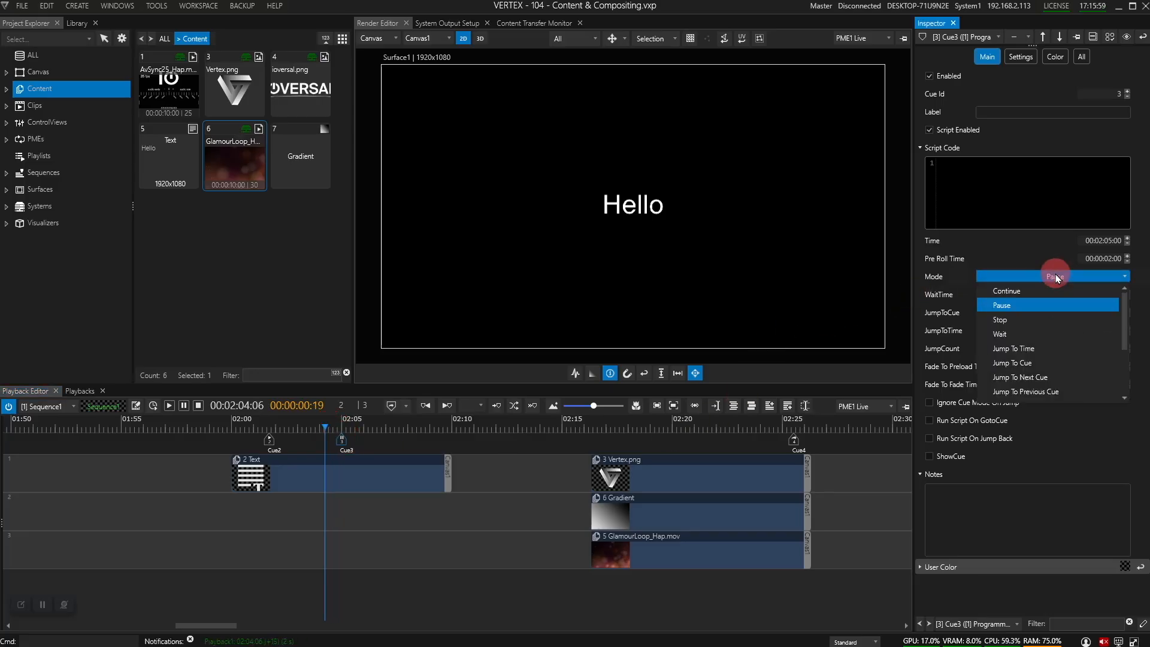
pyautogui.click(1013, 334)
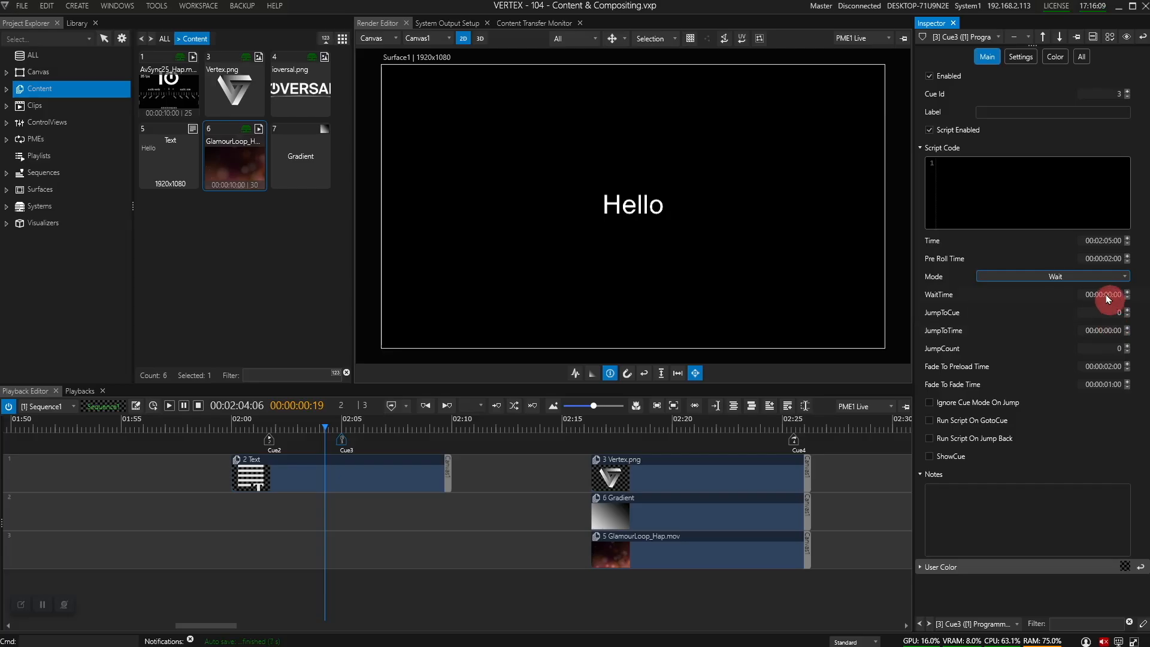
pyautogui.moveTo(1106, 298); pyautogui.dragTo(1086, 319)
pyautogui.write('3')
pyautogui.press('Return')
# Step: Play from 02:03:19 through Cue3 to watch the 3-second wait, then stop
pyautogui.click(312, 431)
pyautogui.click(400, 513)
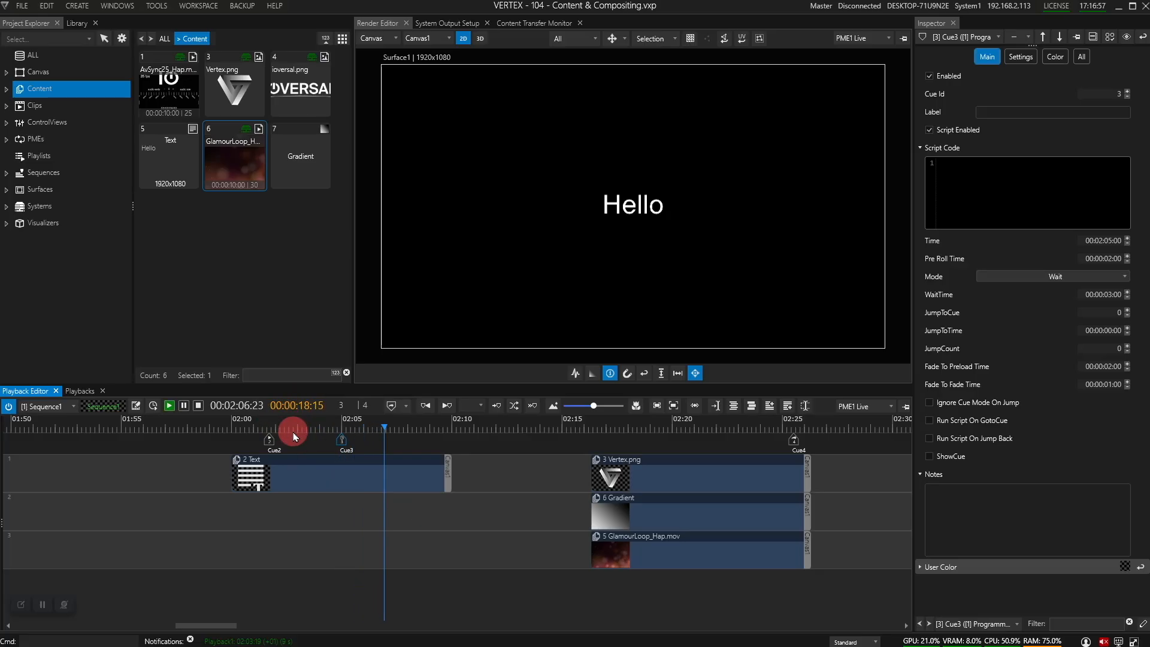
pyautogui.press('space')
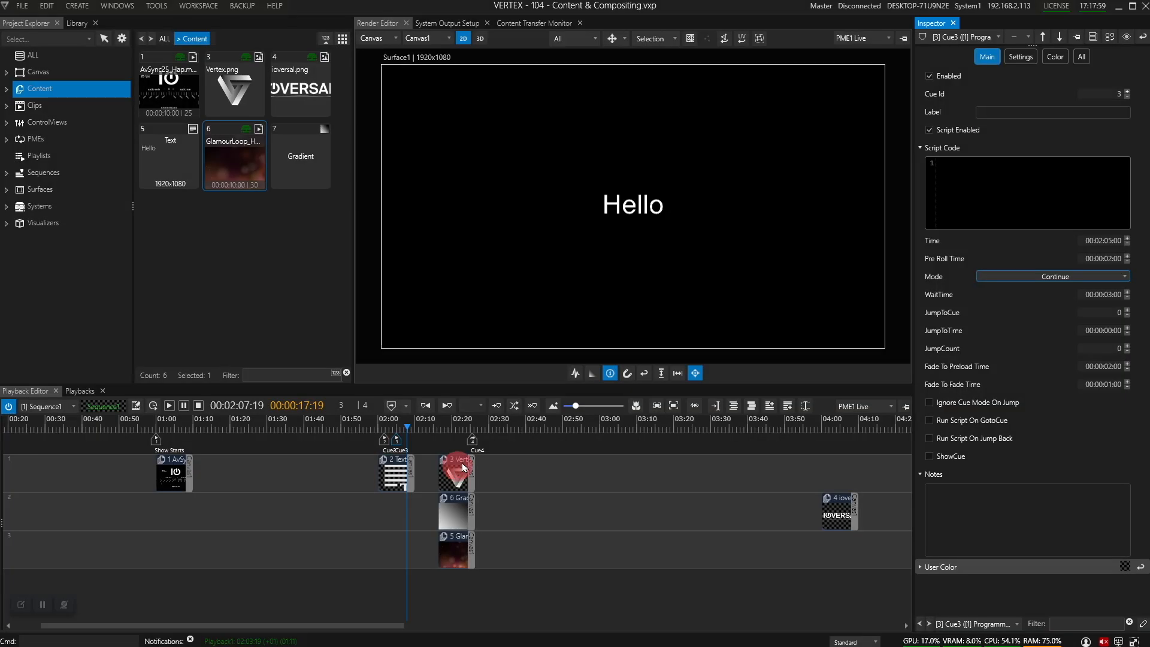
pyautogui.moveTo(457, 467); pyautogui.dragTo(473, 442)
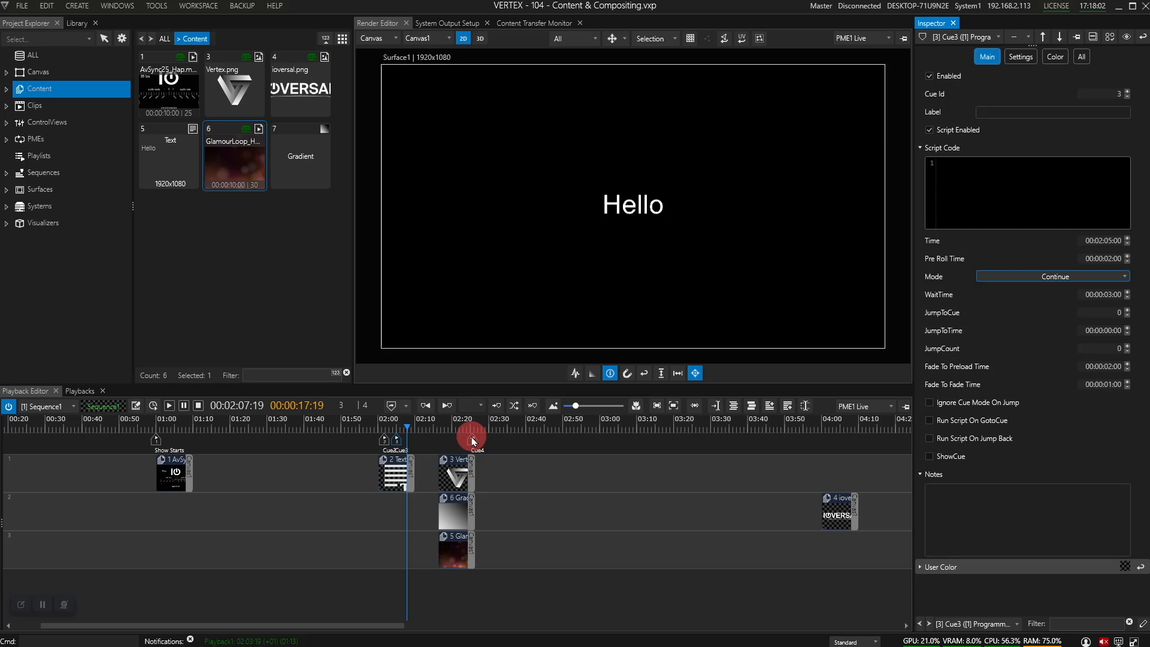
# Step: Place Cue4 at 04:03:05 in Continue mode instead of Jump To Cue, and Cue3 at 02:20:00
pyautogui.moveTo(473, 441)
pyautogui.mouseDown()
pyautogui.moveTo(827, 441)
pyautogui.moveTo(847, 454)
pyautogui.moveTo(830, 456)
pyautogui.moveTo(847, 456)
pyautogui.moveTo(834, 442)
pyautogui.moveTo(1043, 226)
pyautogui.moveTo(1041, 278)
pyautogui.mouseUp()
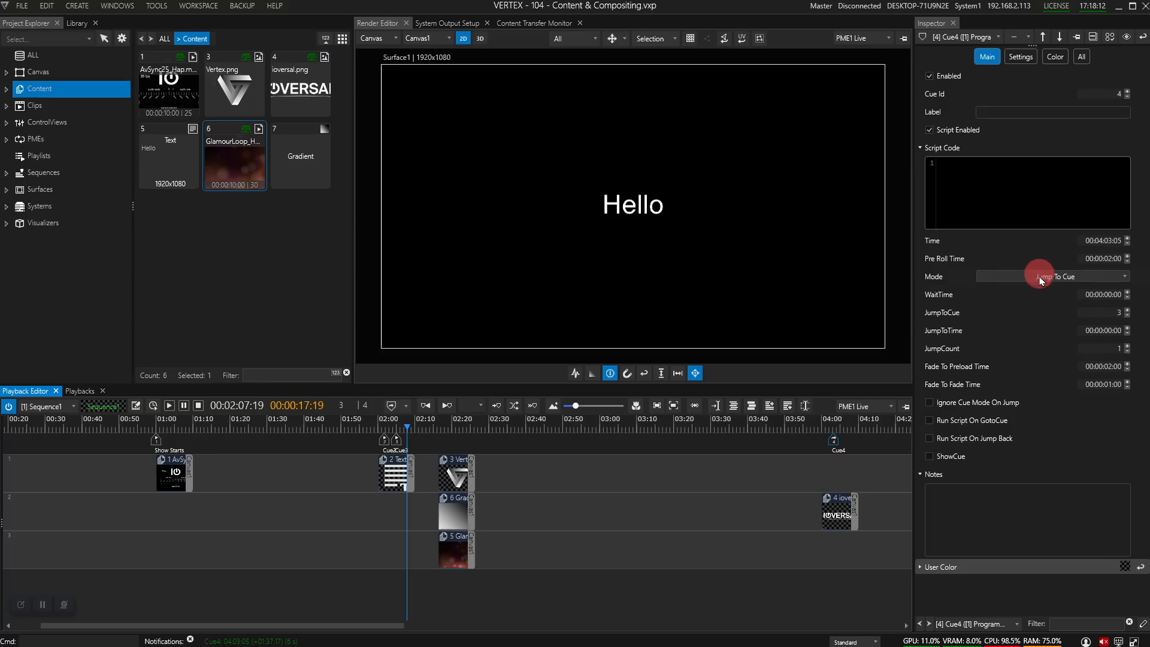
pyautogui.click(1041, 279)
pyautogui.click(989, 296)
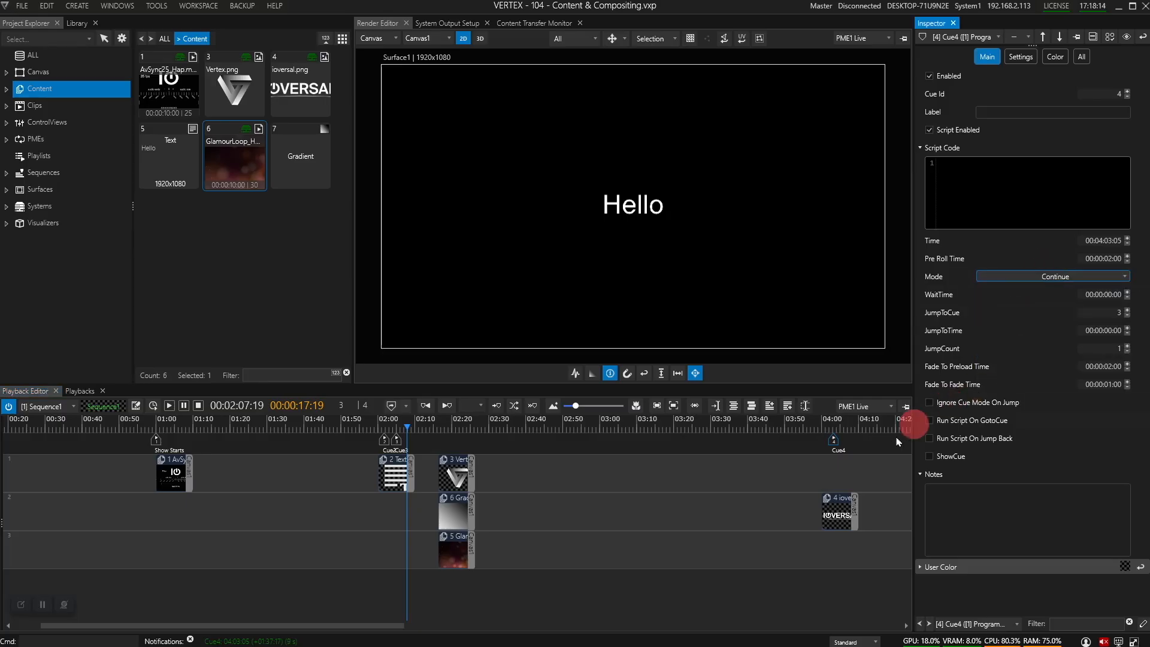
pyautogui.moveTo(396, 440); pyautogui.dragTo(453, 439)
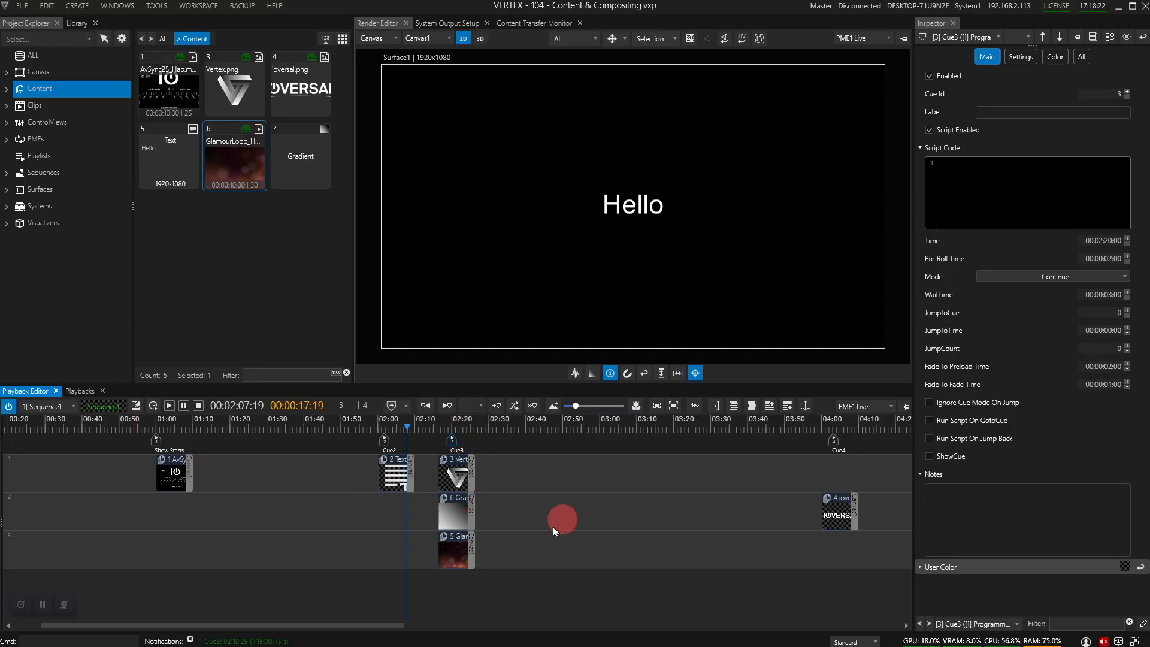
# Step: Open the Sequence Cue Sheet from the Windows menu
pyautogui.click(156, 7)
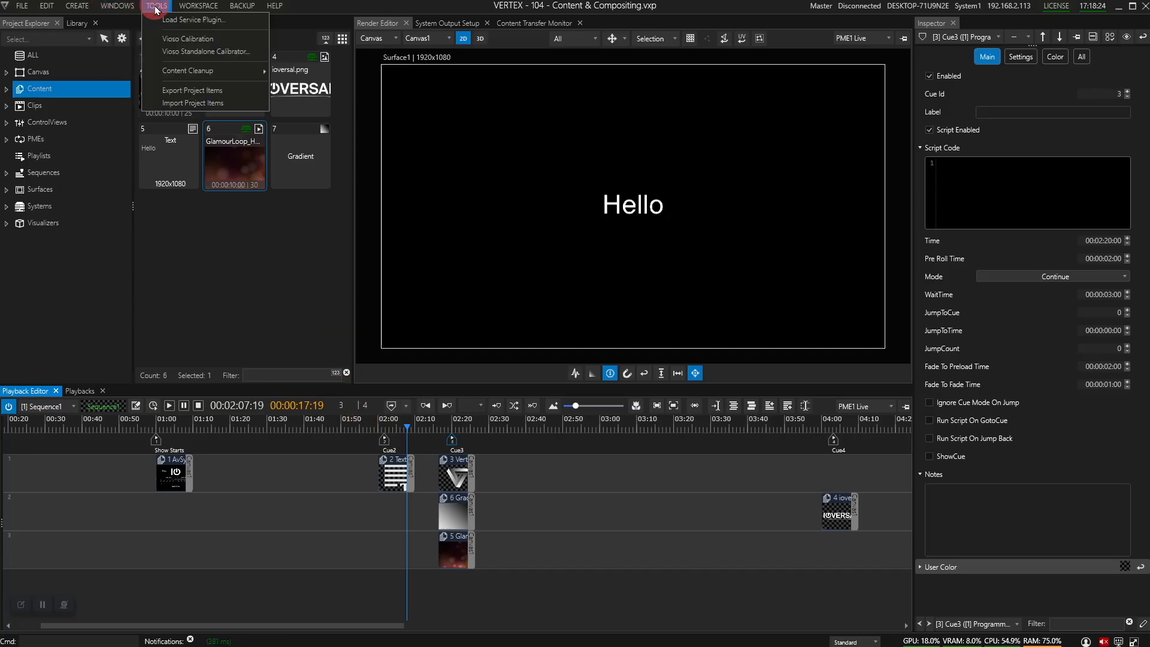
pyautogui.moveTo(124, 7)
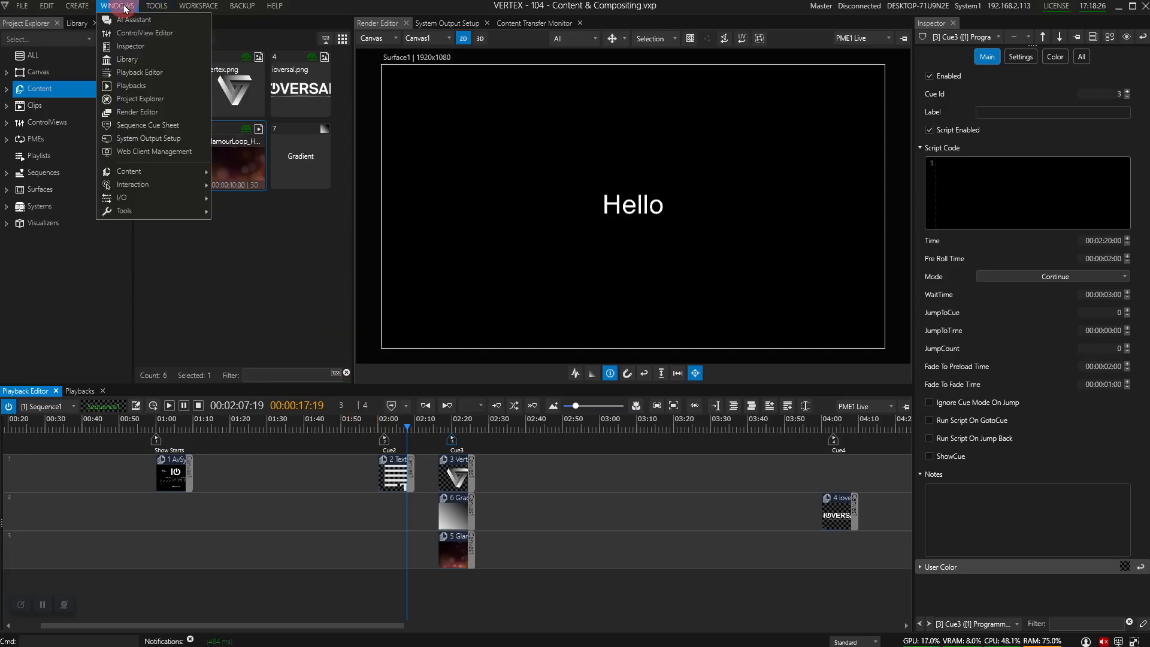
pyautogui.click(154, 127)
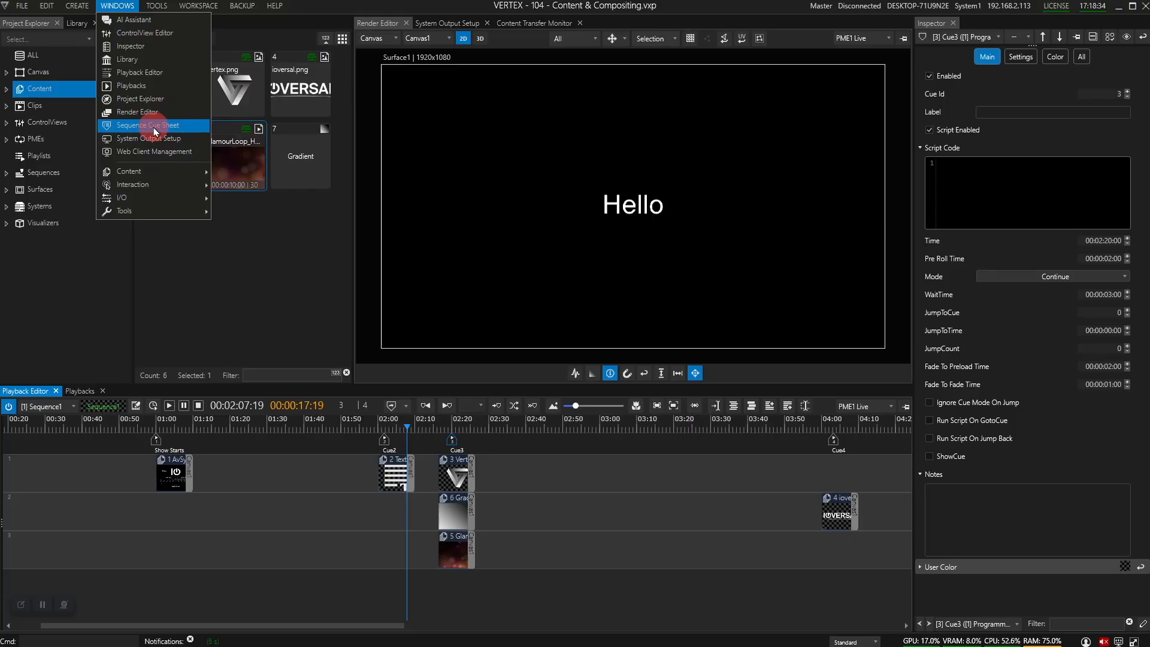
pyautogui.click(206, 160)
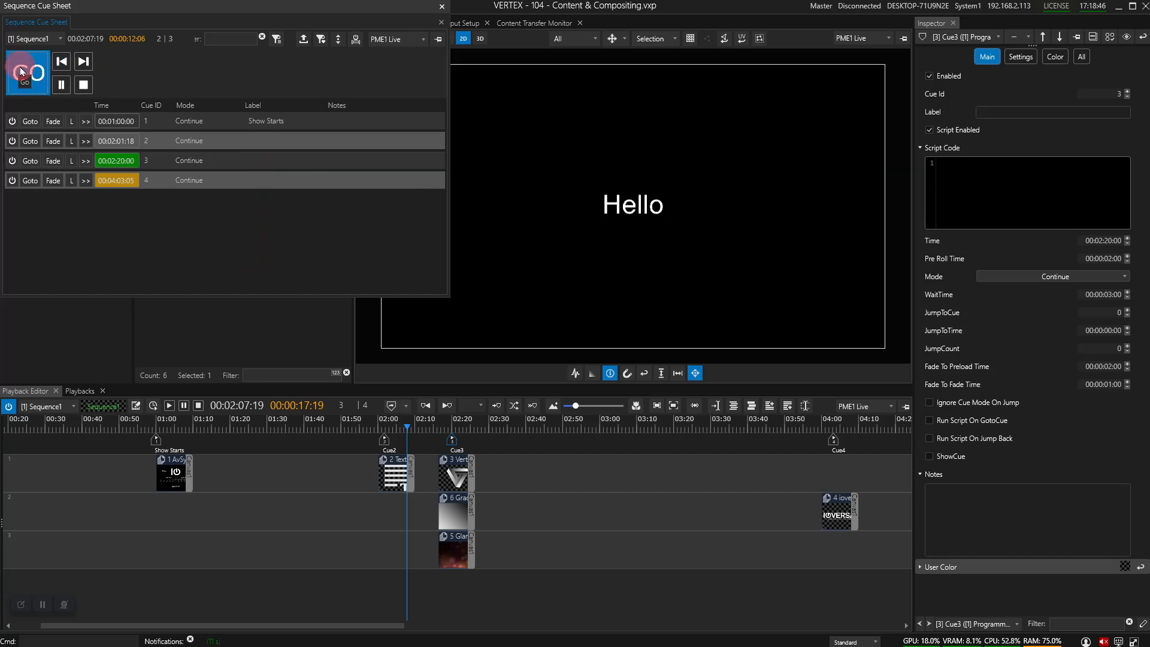
# Step: Step back and forward between cues, then jump playback to cues 3, 2, 3 and 4
pyautogui.click(63, 63)
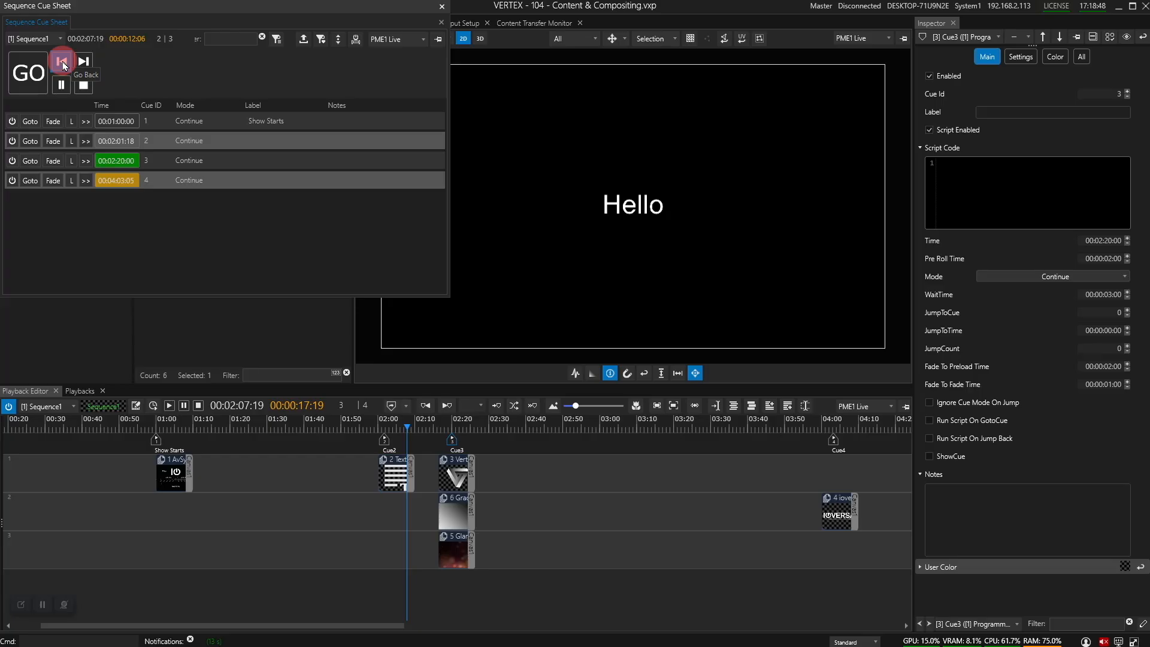
pyautogui.click(83, 63)
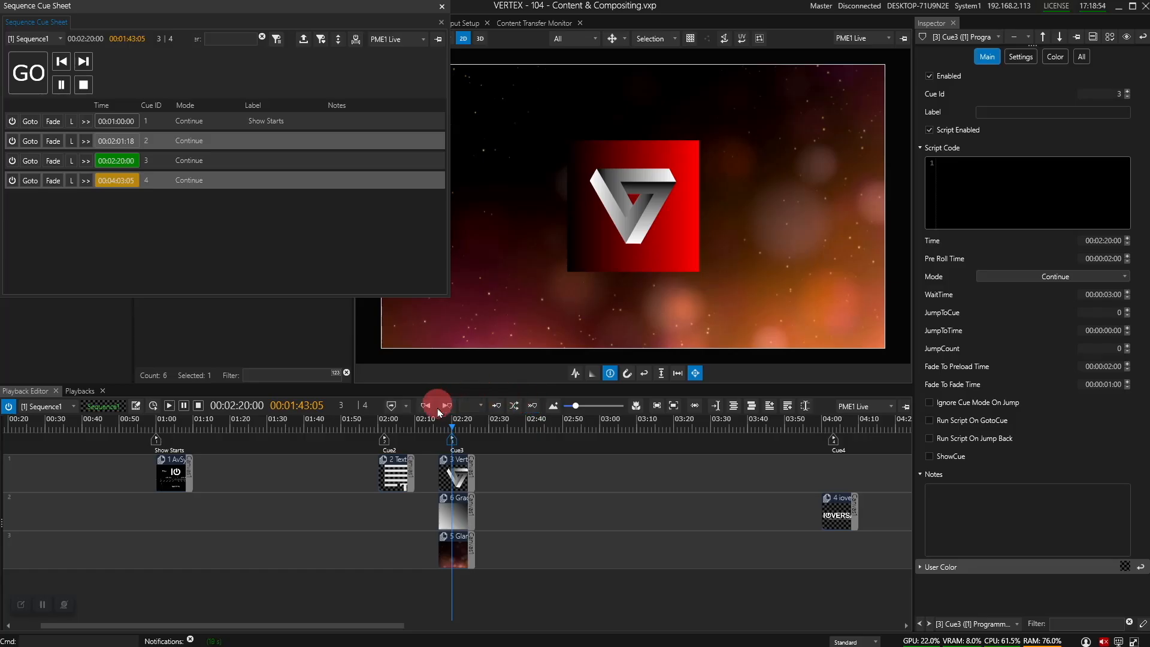
pyautogui.click(34, 168)
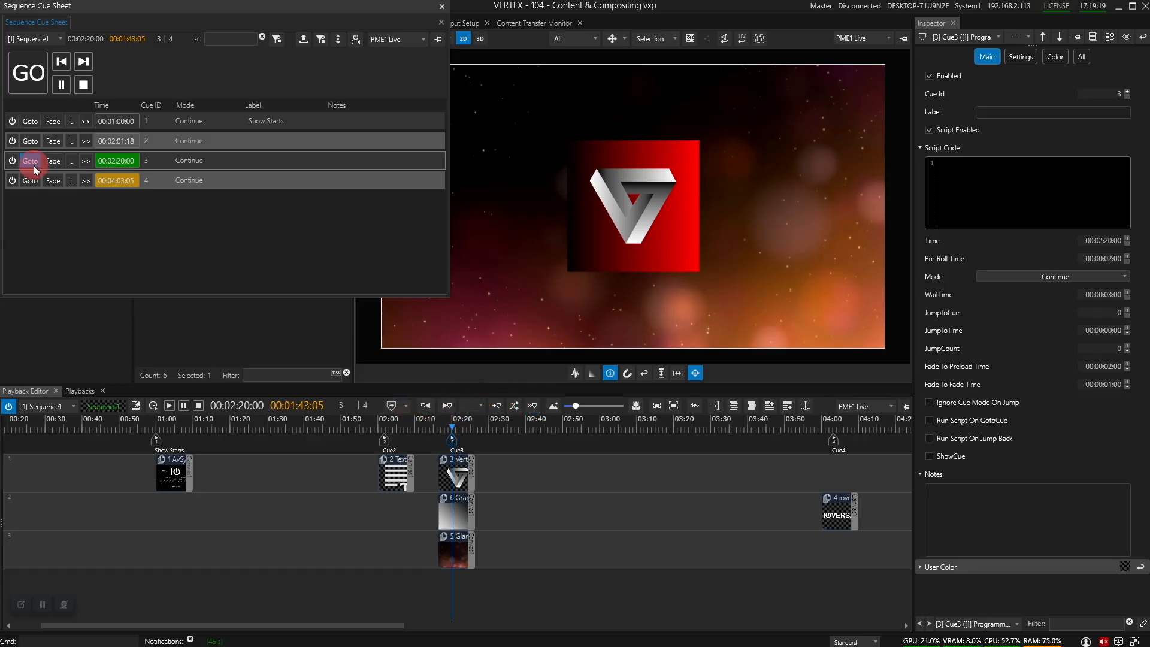
pyautogui.click(103, 211)
pyautogui.click(44, 110)
pyautogui.click(33, 144)
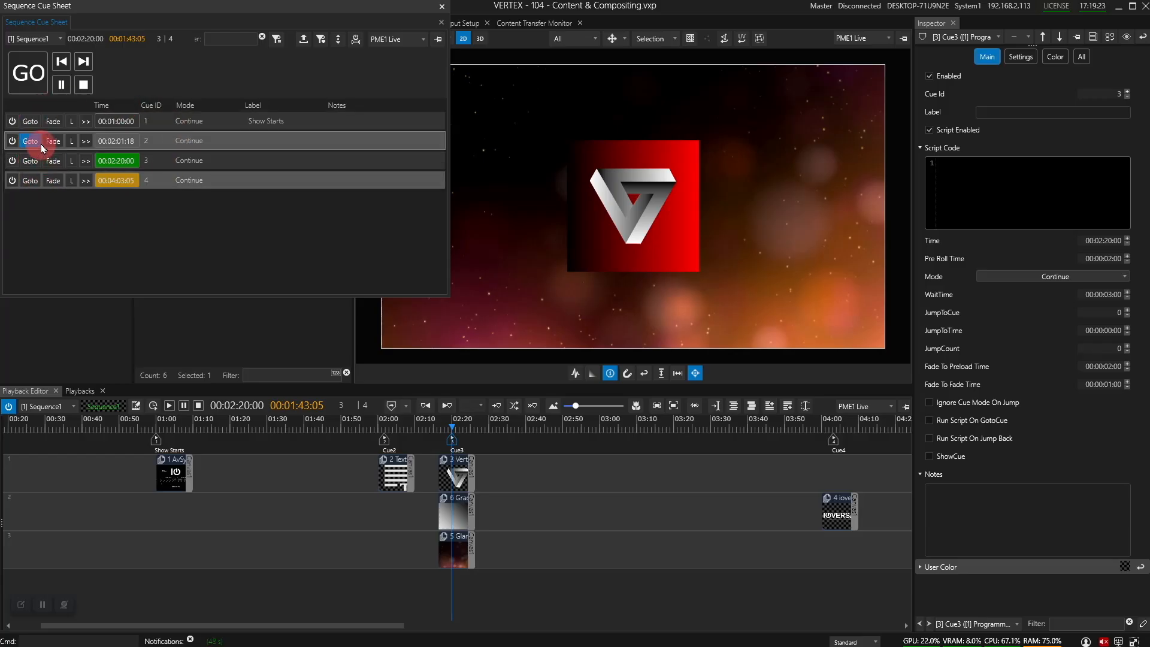
pyautogui.click(33, 161)
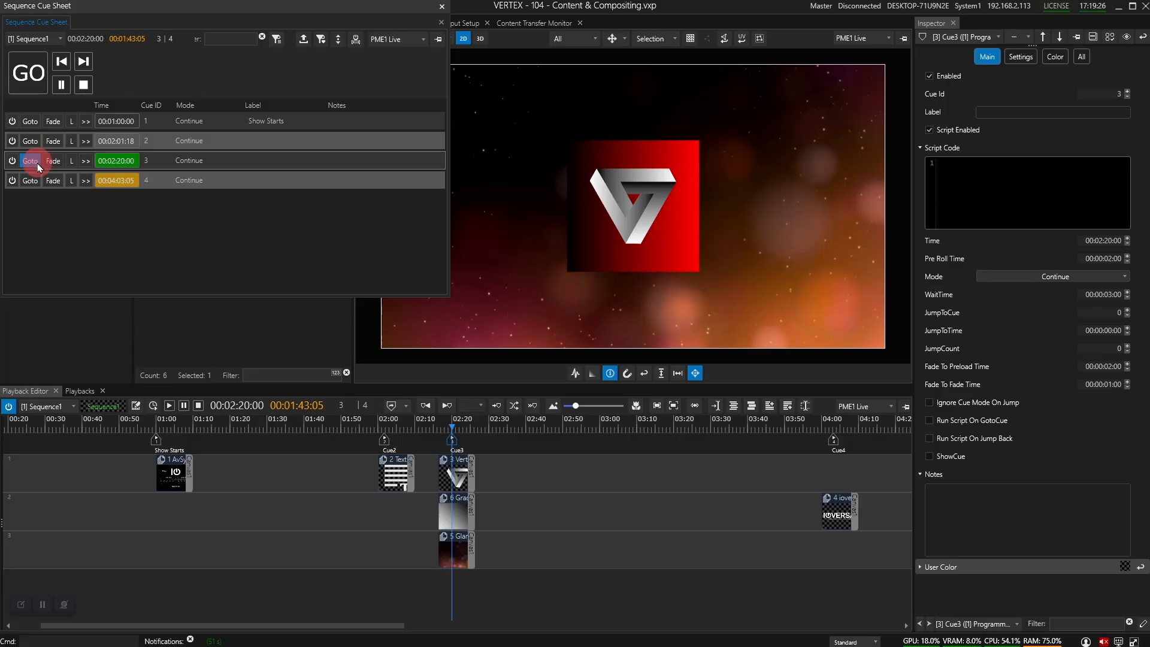
pyautogui.click(33, 182)
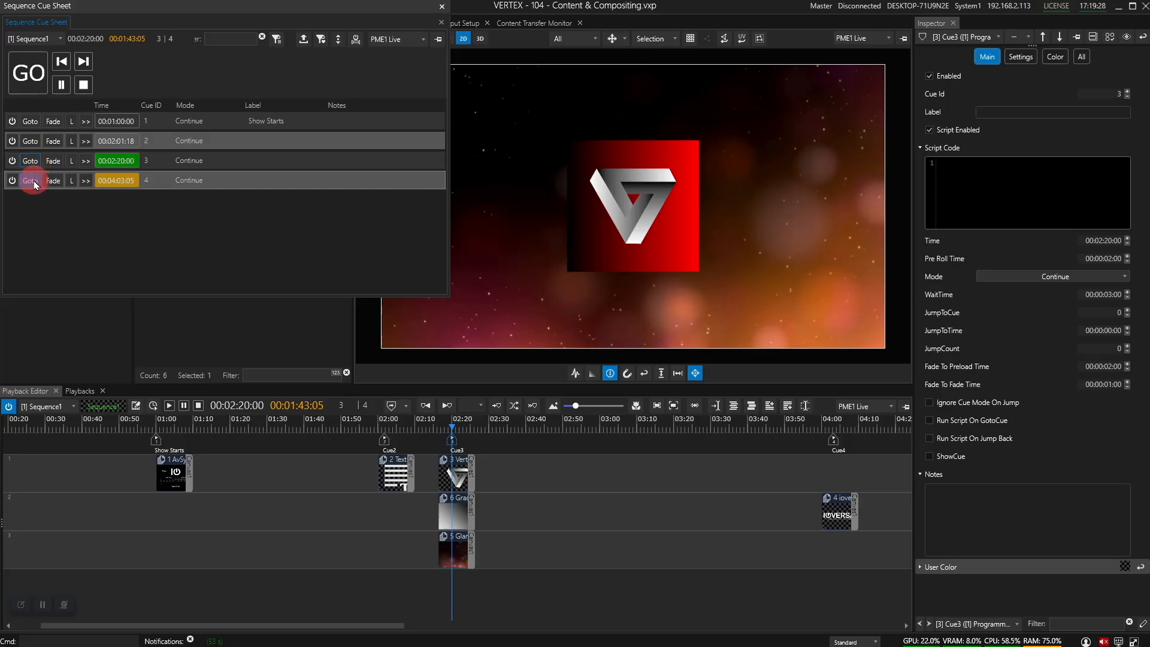
# Step: Jump to cue 1, Show Starts, cue 3 and cue 4, then fade over to cue 3
pyautogui.click(31, 122)
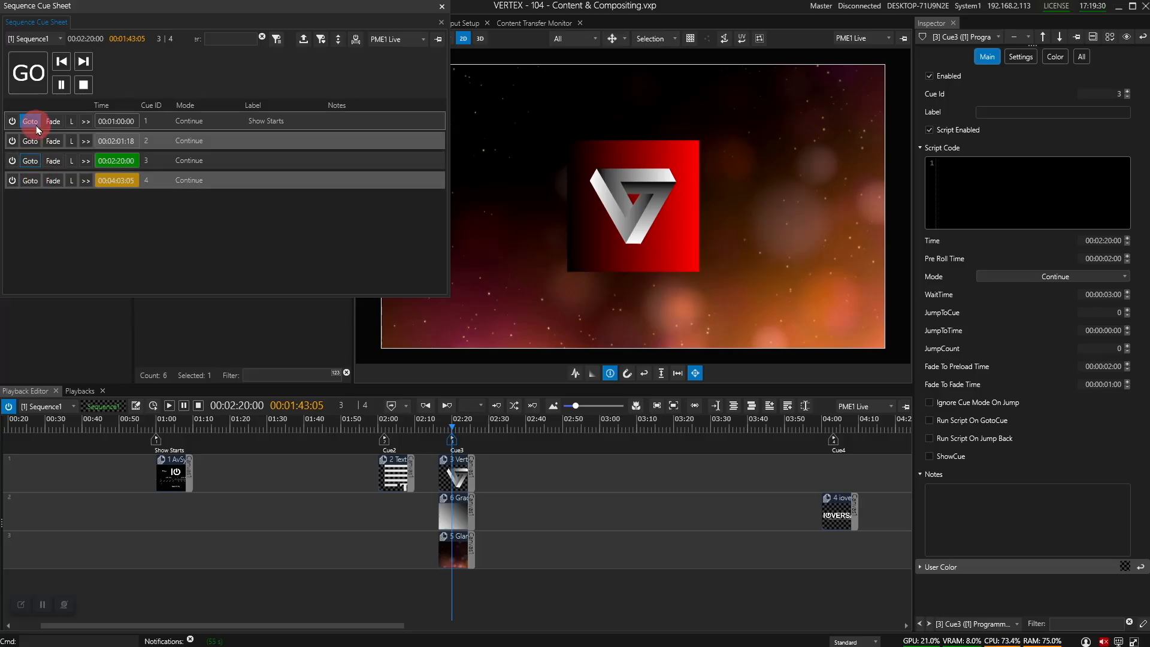
pyautogui.click(37, 127)
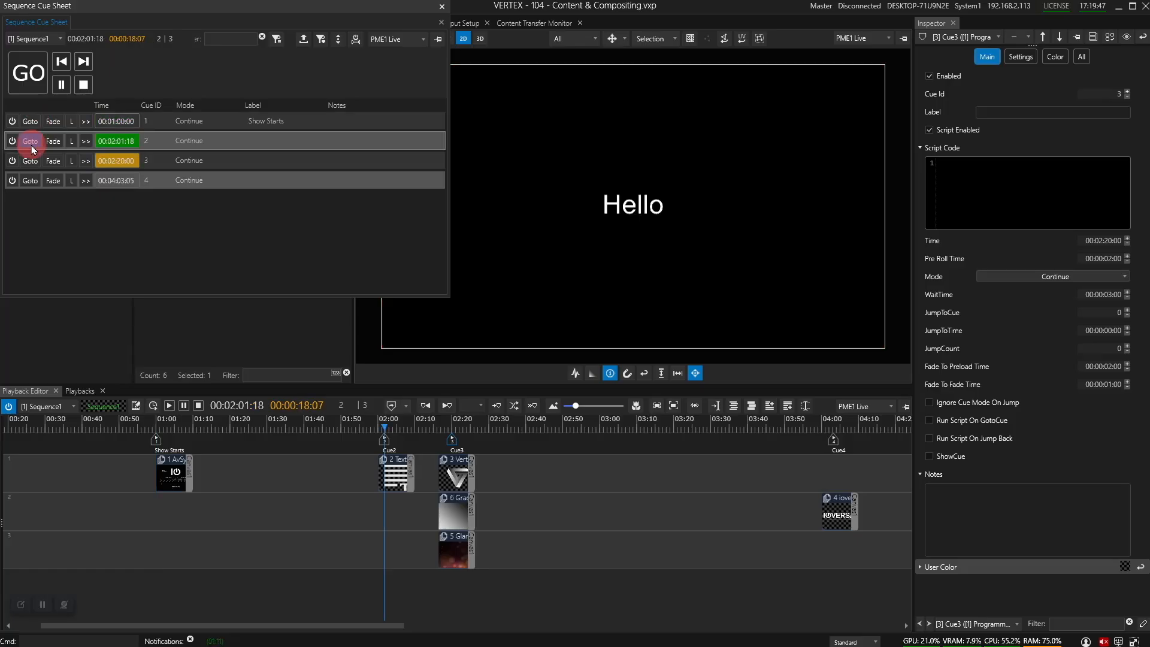
pyautogui.click(30, 160)
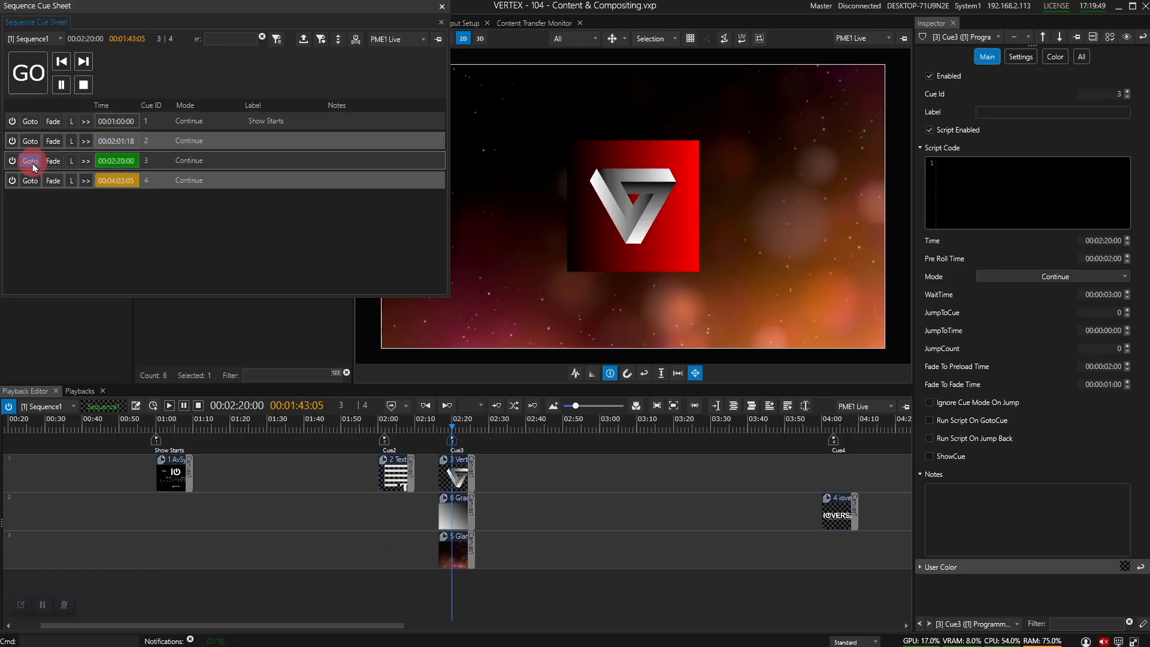
pyautogui.click(33, 181)
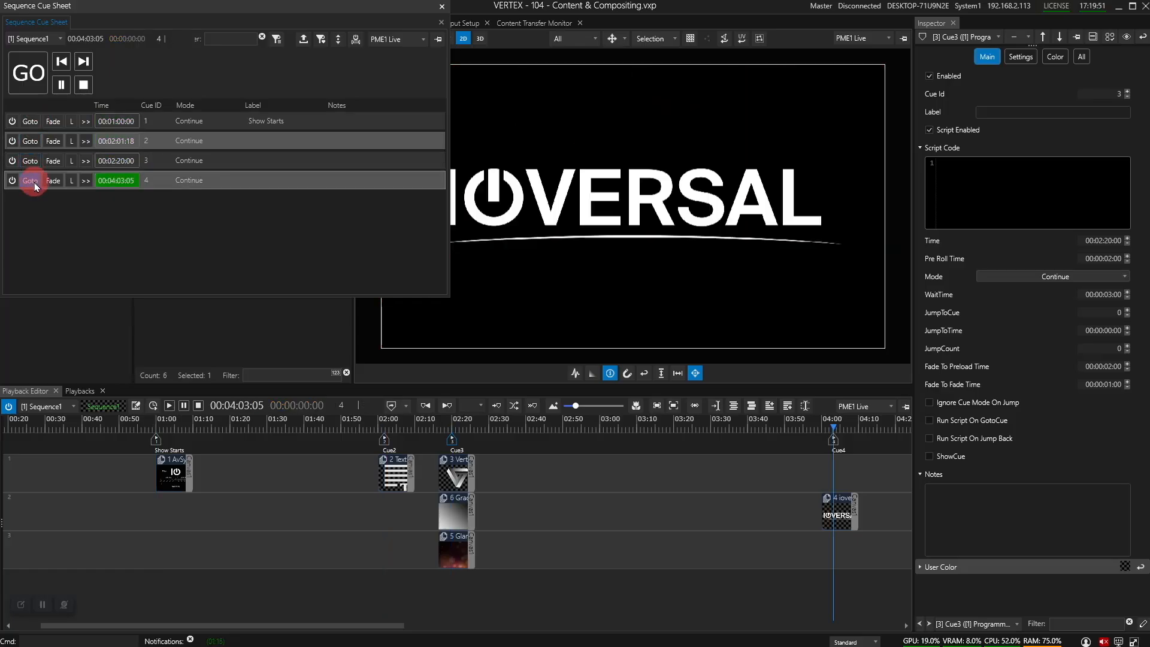
pyautogui.click(82, 223)
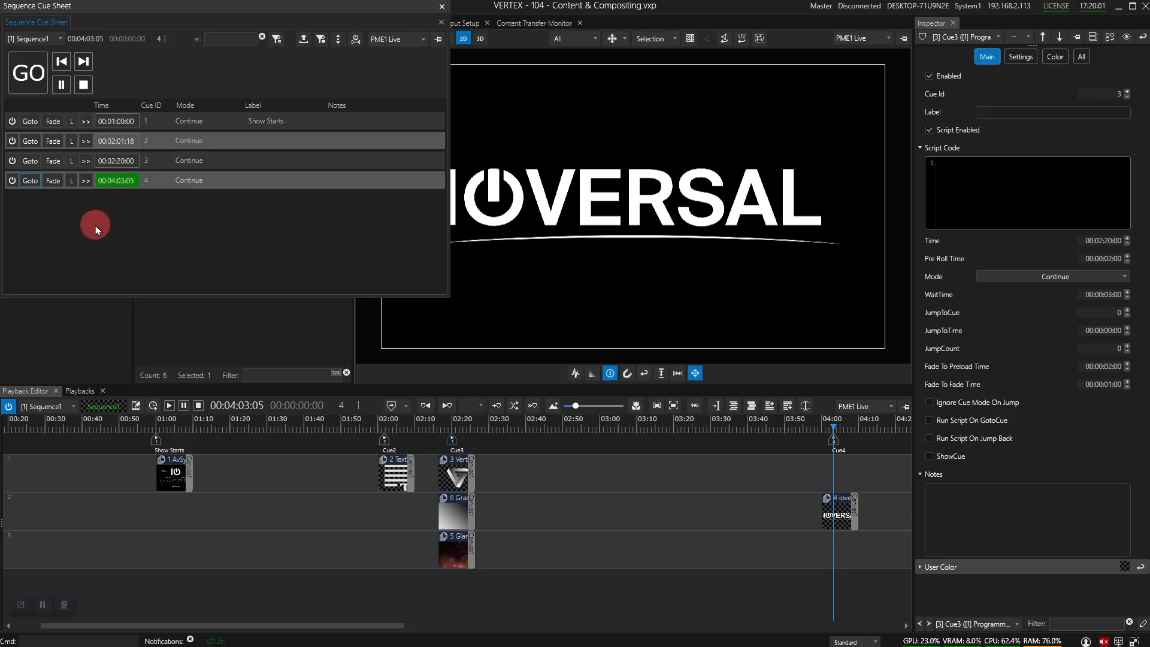
pyautogui.click(71, 161)
pyautogui.click(52, 162)
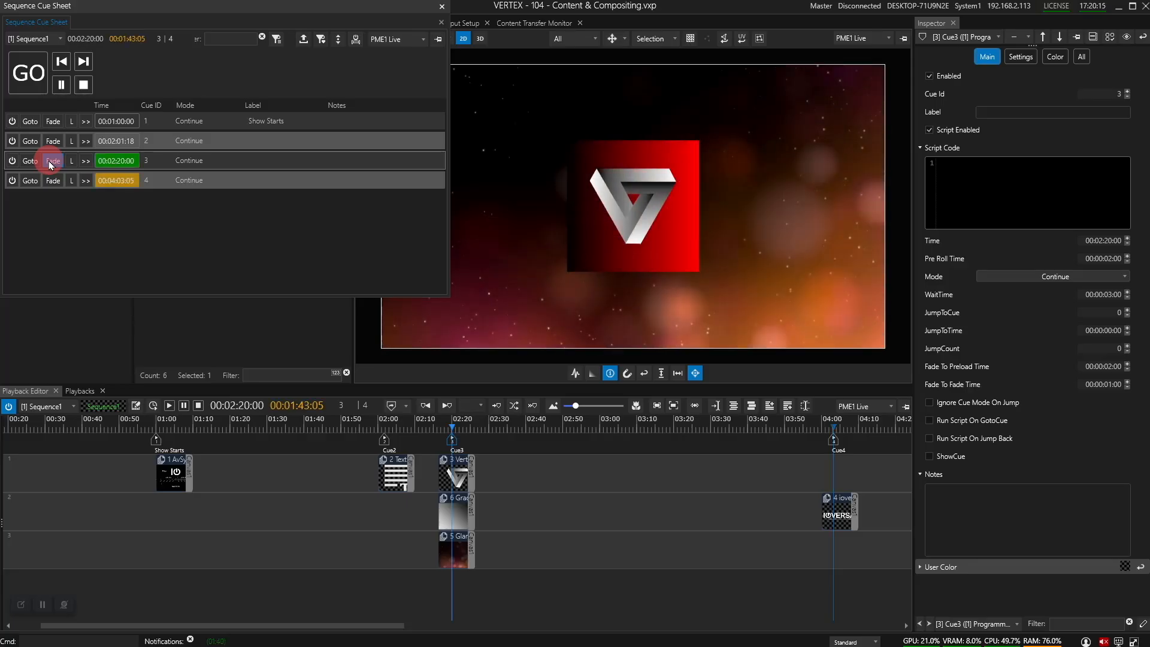
pyautogui.click(447, 407)
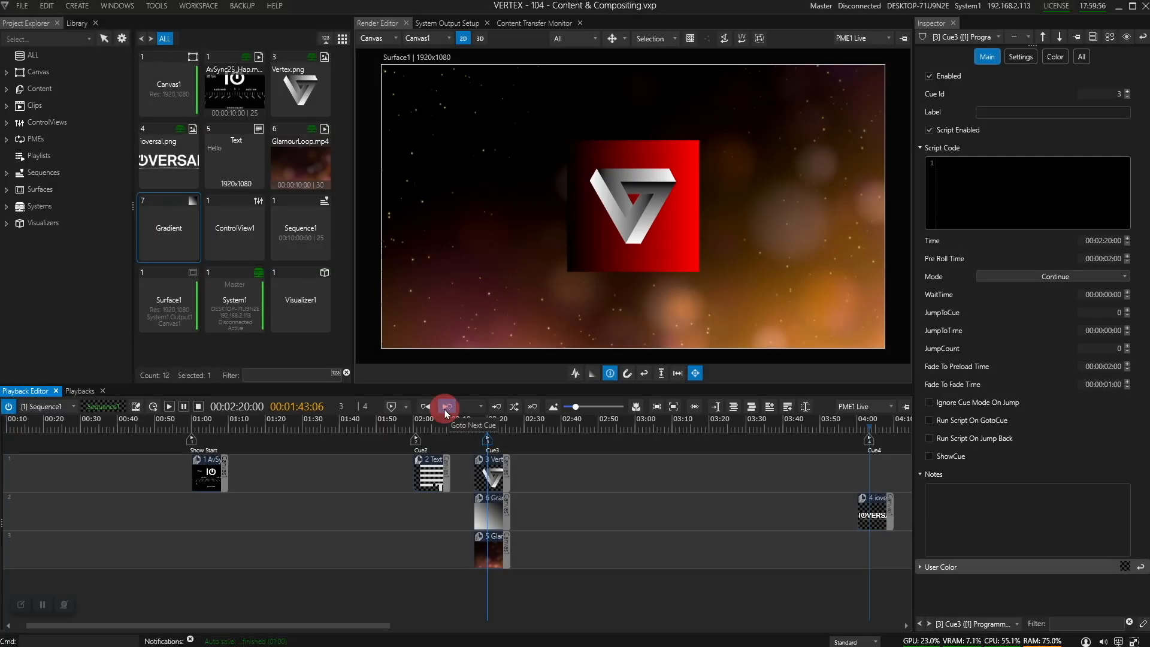
# Step: Step forward and back between Cue2, Cue3 and Cue4 with the toolbar cue buttons
pyautogui.click(447, 407)
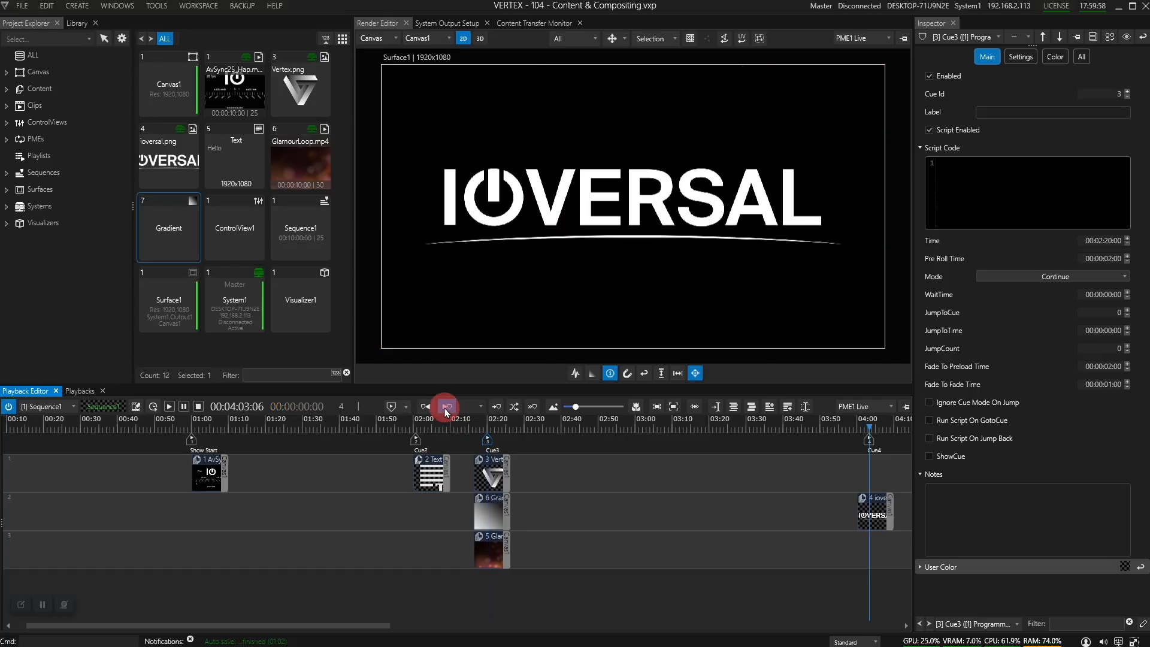
pyautogui.click(450, 408)
pyautogui.click(425, 407)
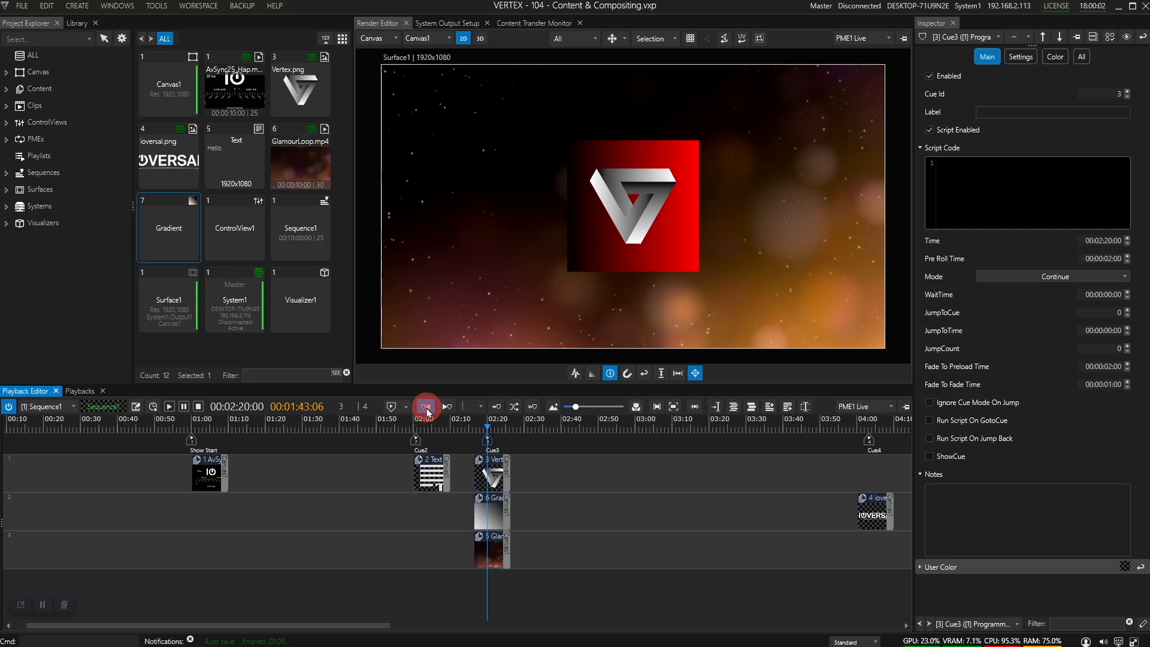
pyautogui.click(427, 411)
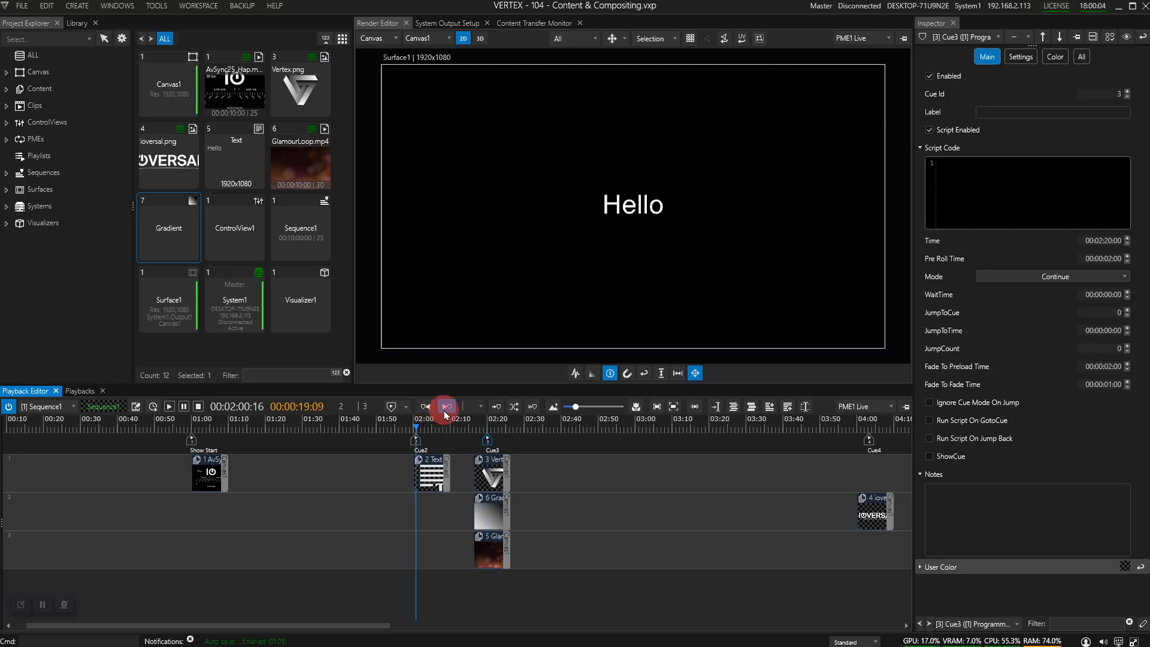
pyautogui.click(442, 410)
pyautogui.click(444, 412)
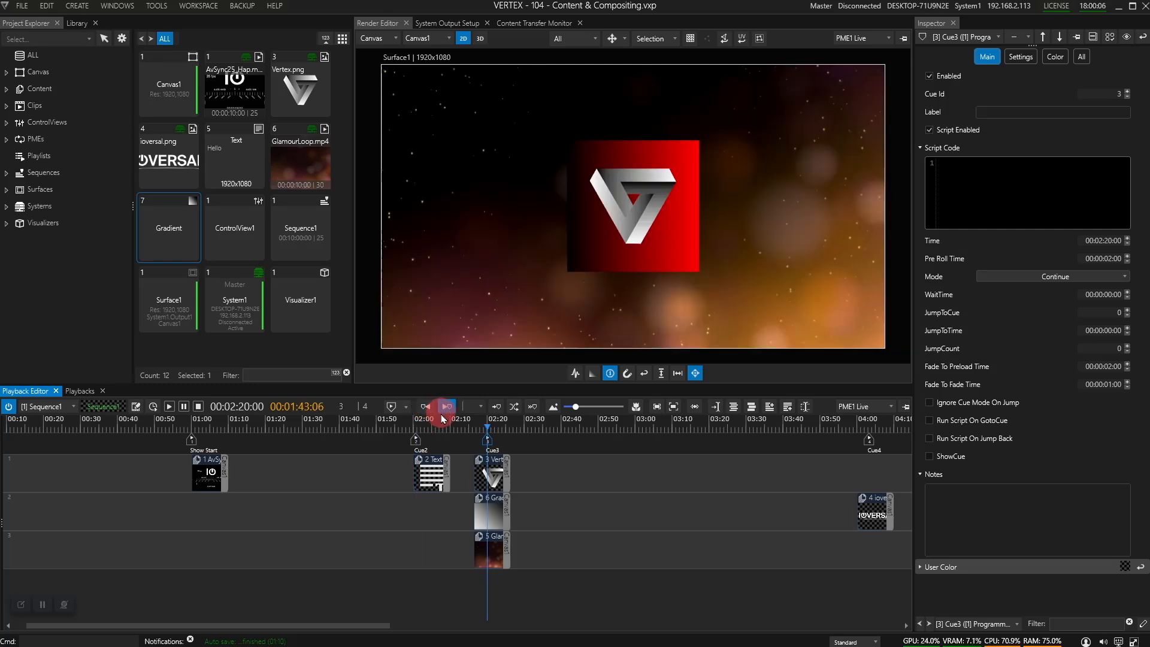
# Step: Jump back to Show Start, then fade the output to Cue3 chosen in the cue selector
pyautogui.click(481, 407)
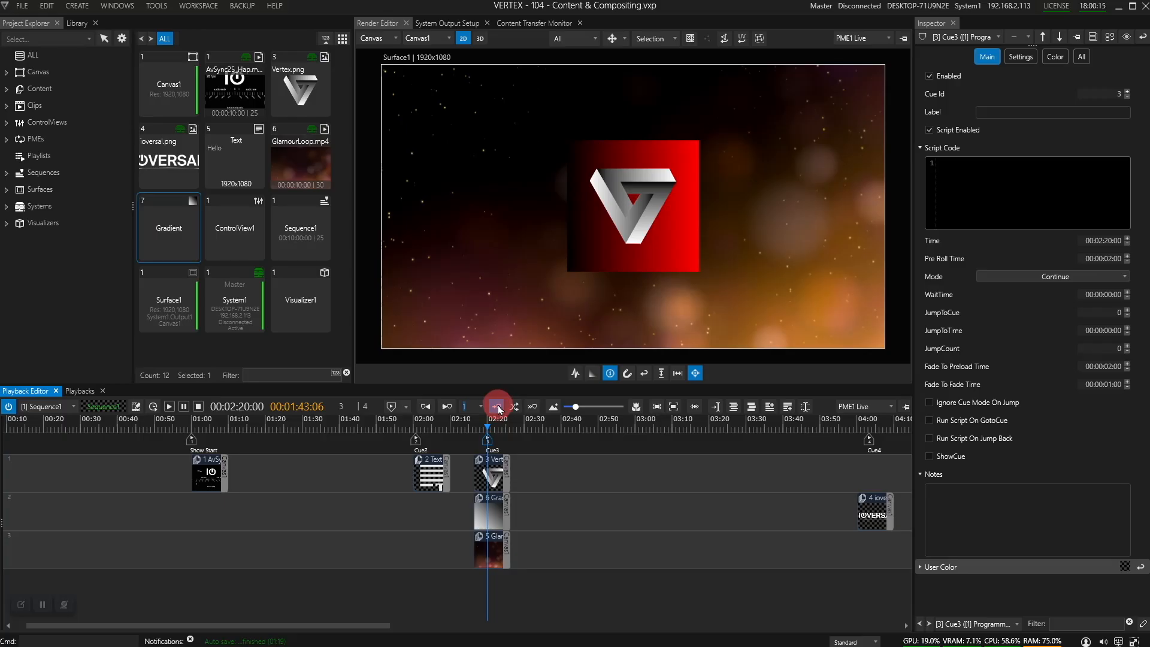
pyautogui.click(498, 408)
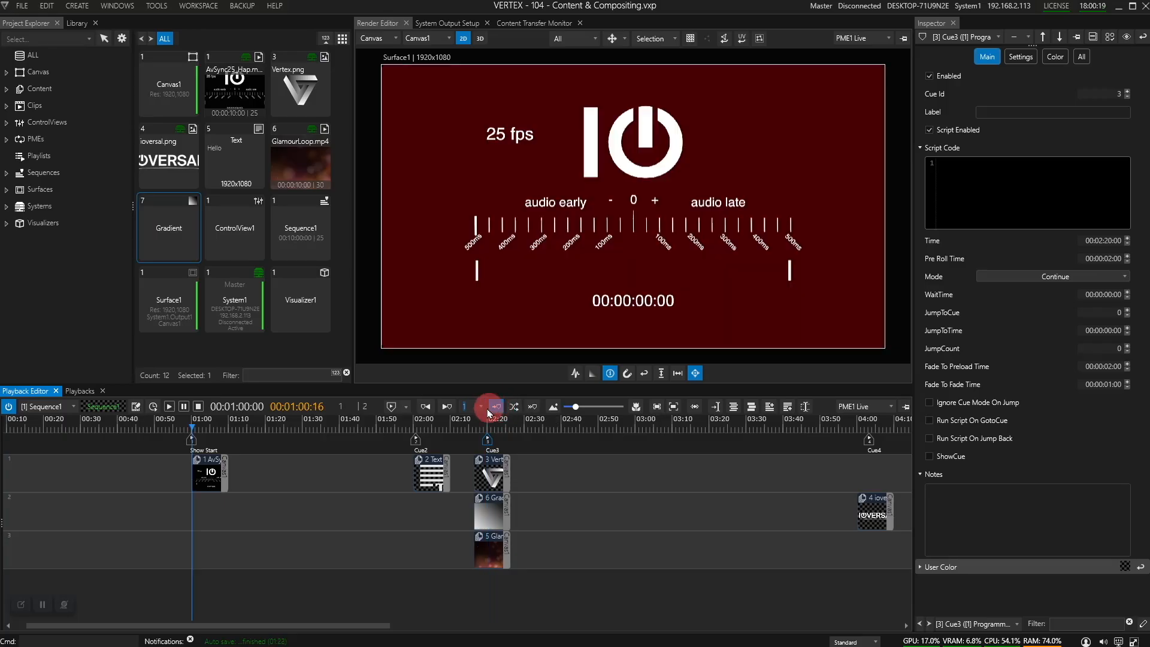
pyautogui.click(481, 407)
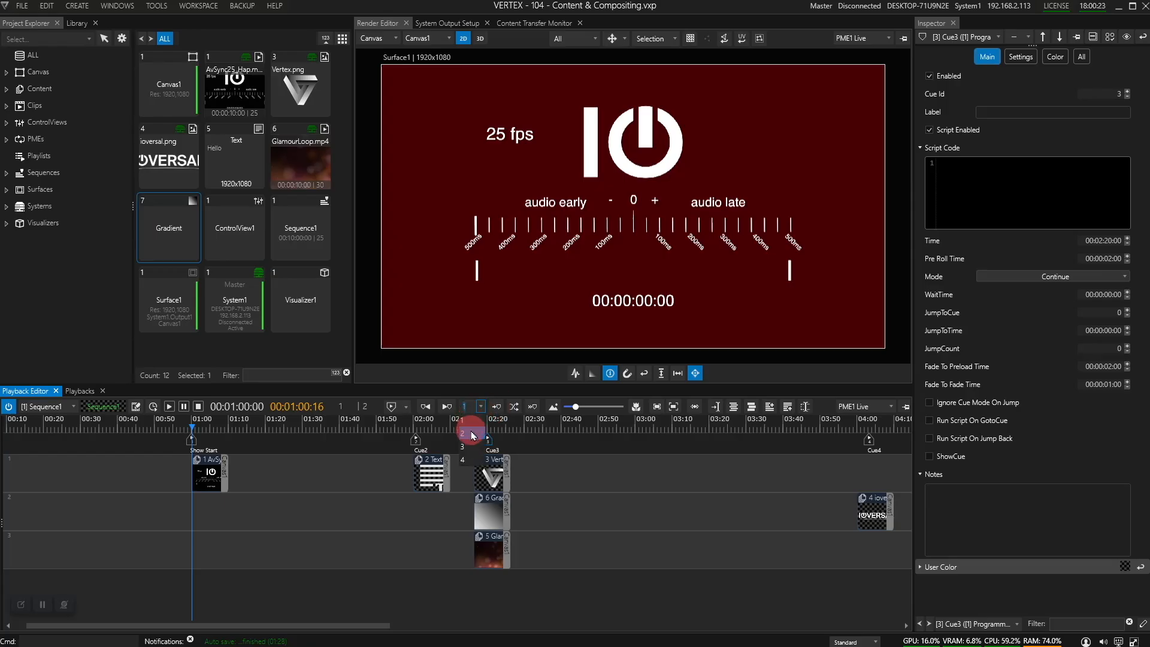
pyautogui.click(472, 446)
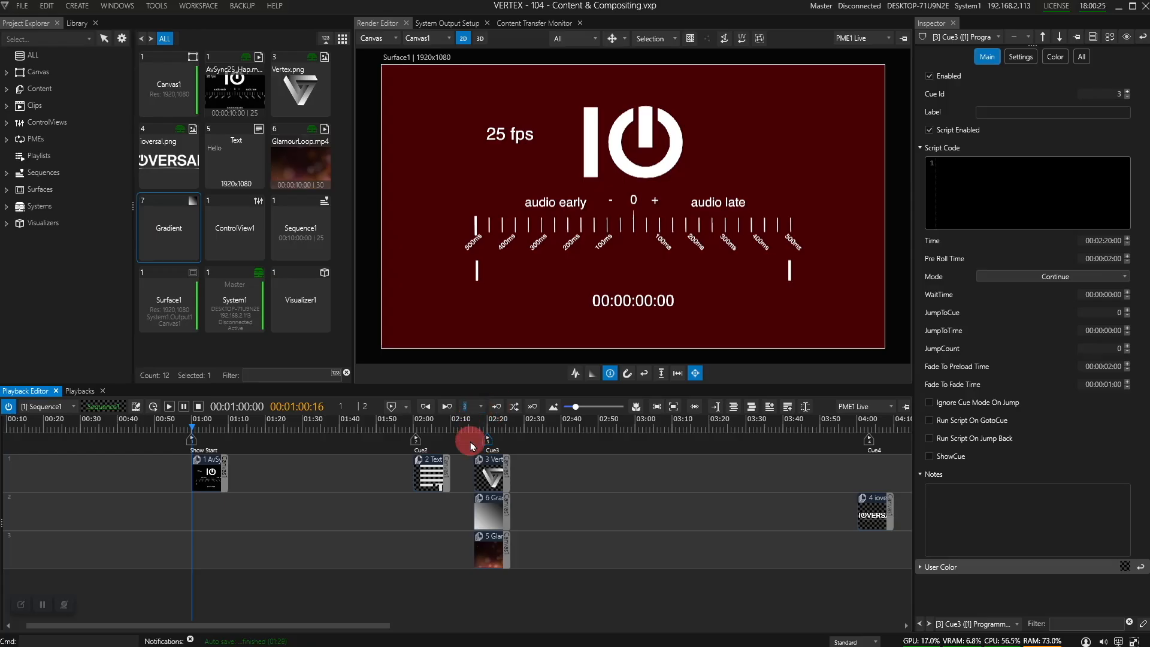
pyautogui.click(516, 410)
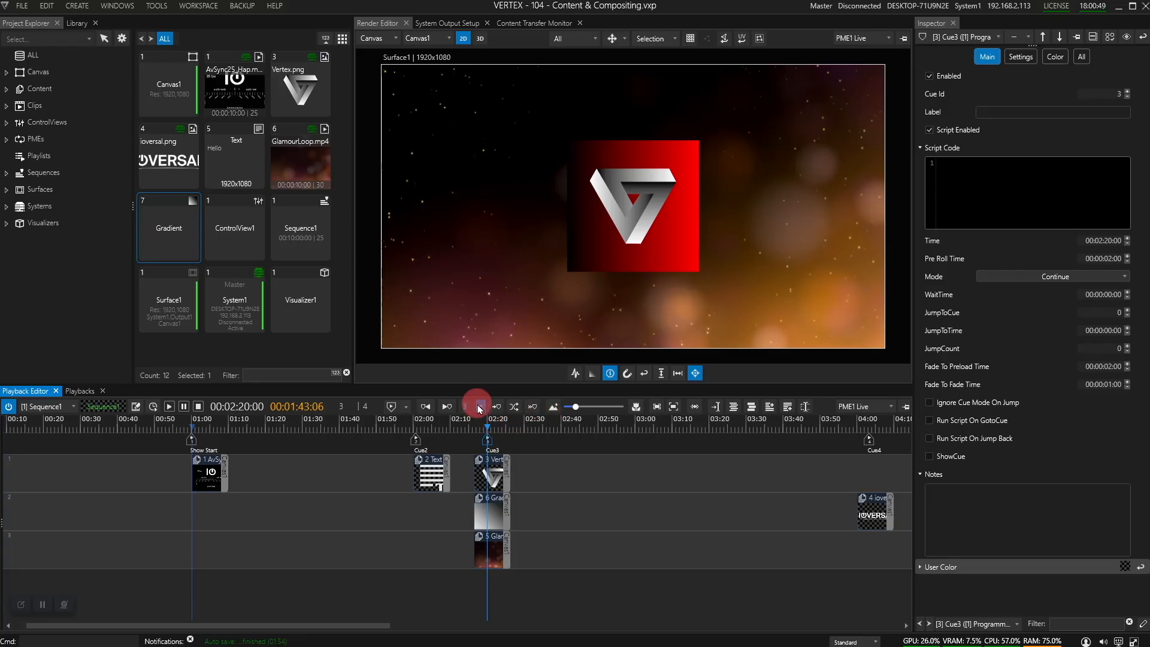
# Step: Choose 4 in the cue selector, play from Cue3, go to Cue4, and select its marker
pyautogui.click(475, 462)
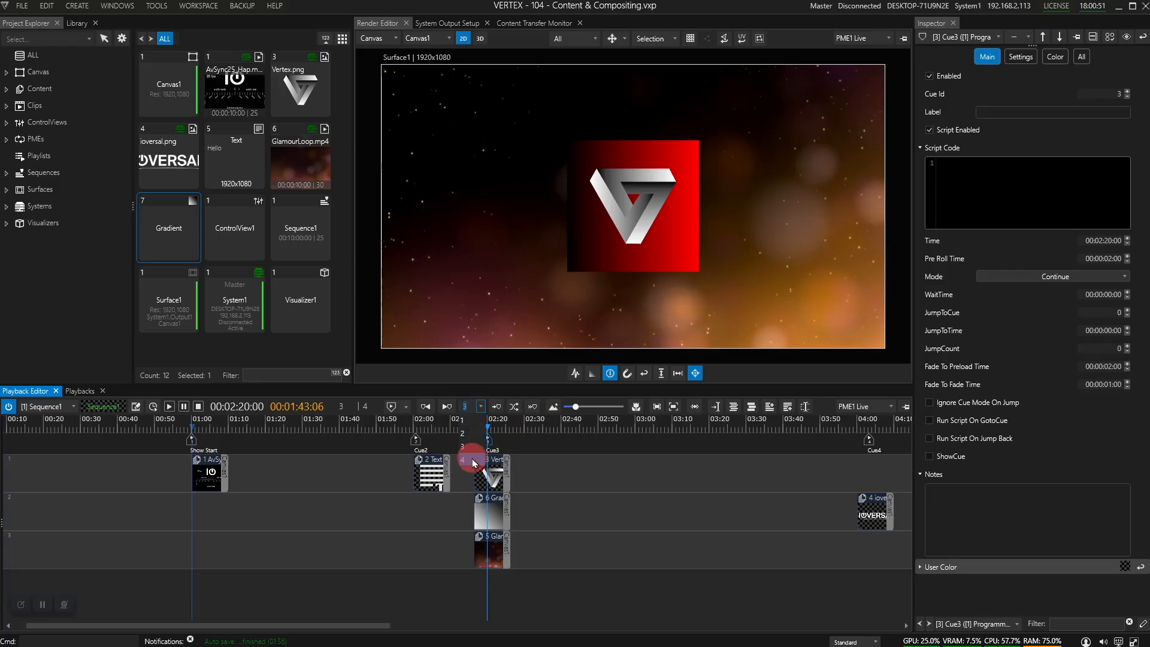
pyautogui.scroll(5, 486, 428)
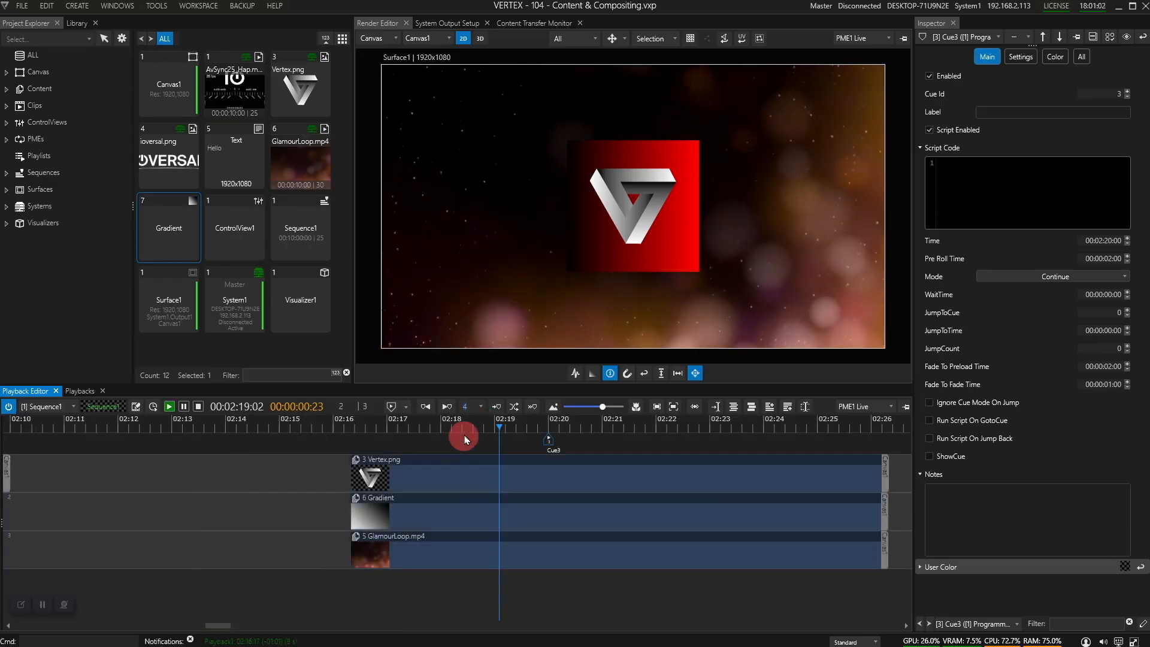
pyautogui.press('space')
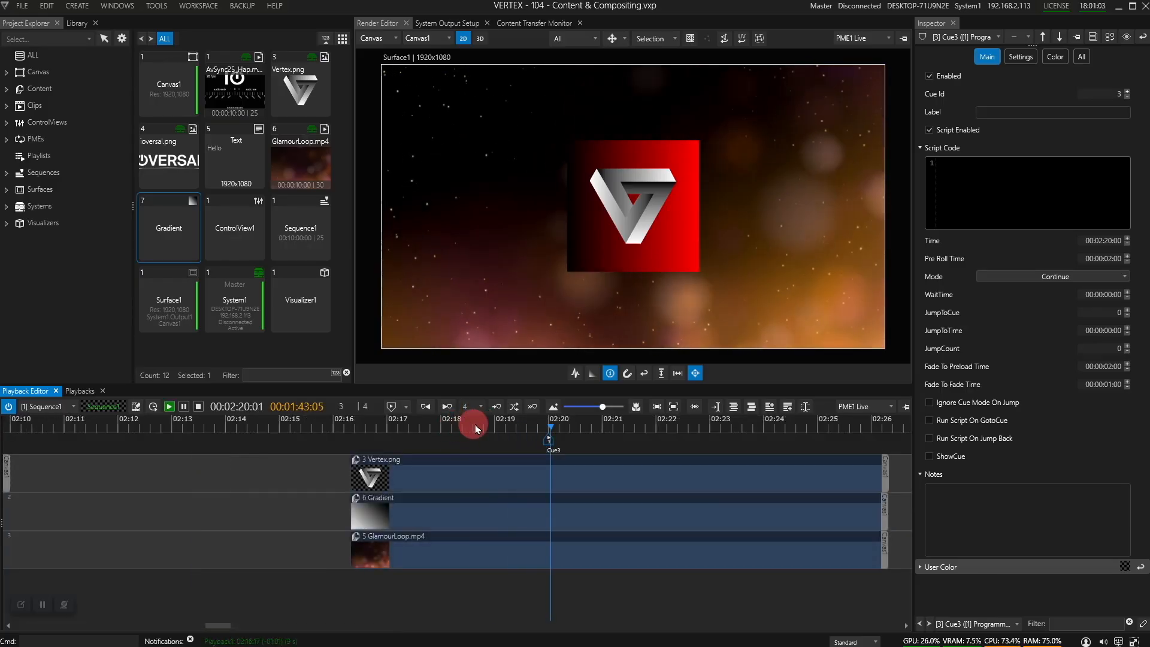
pyautogui.click(534, 411)
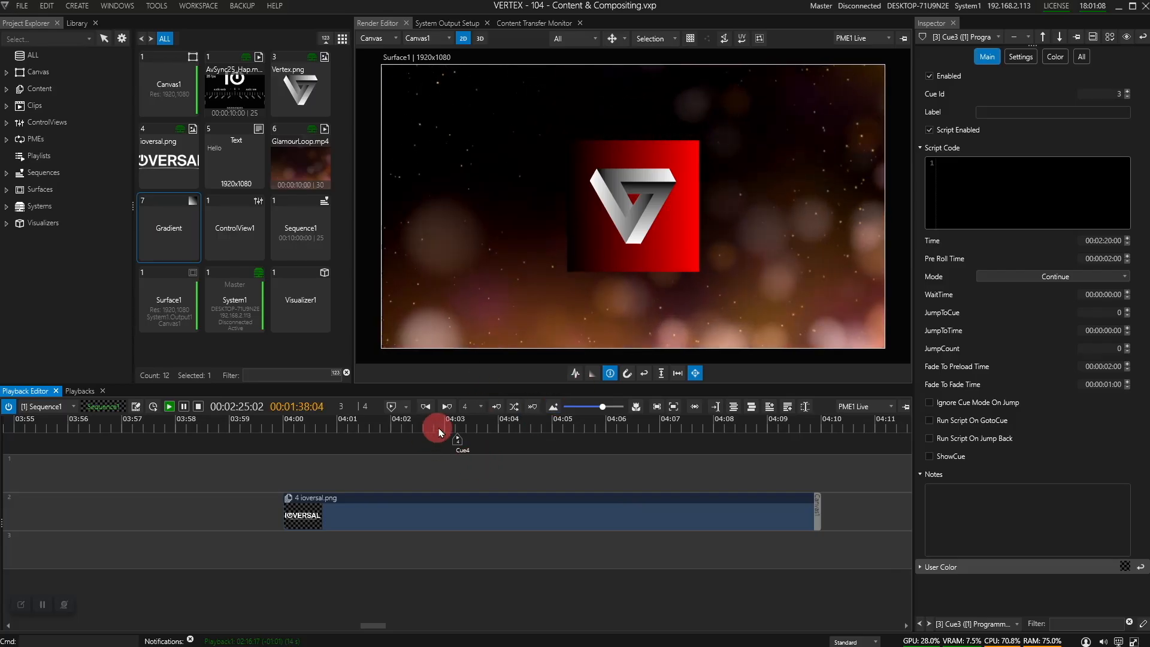
pyautogui.click(475, 442)
pyautogui.click(457, 442)
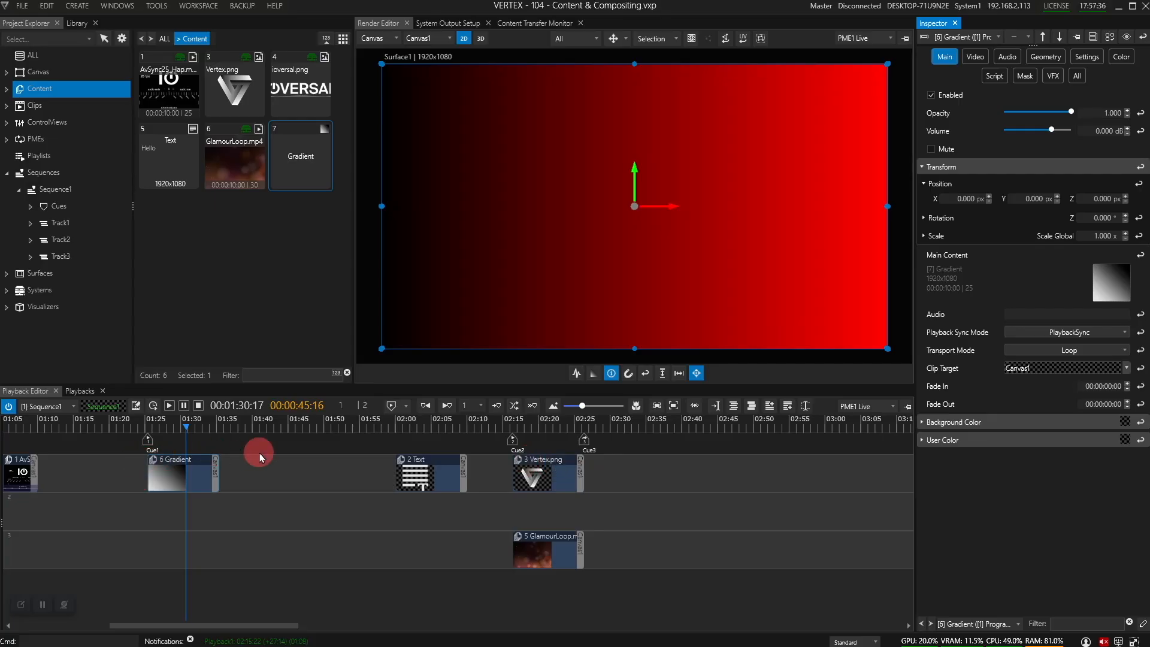
# Step: Shift GlamourLoop.mp4 to start at 01:32:00 and play the dissolve from the Gradient clip
pyautogui.moveTo(189, 430); pyautogui.dragTo(192, 427)
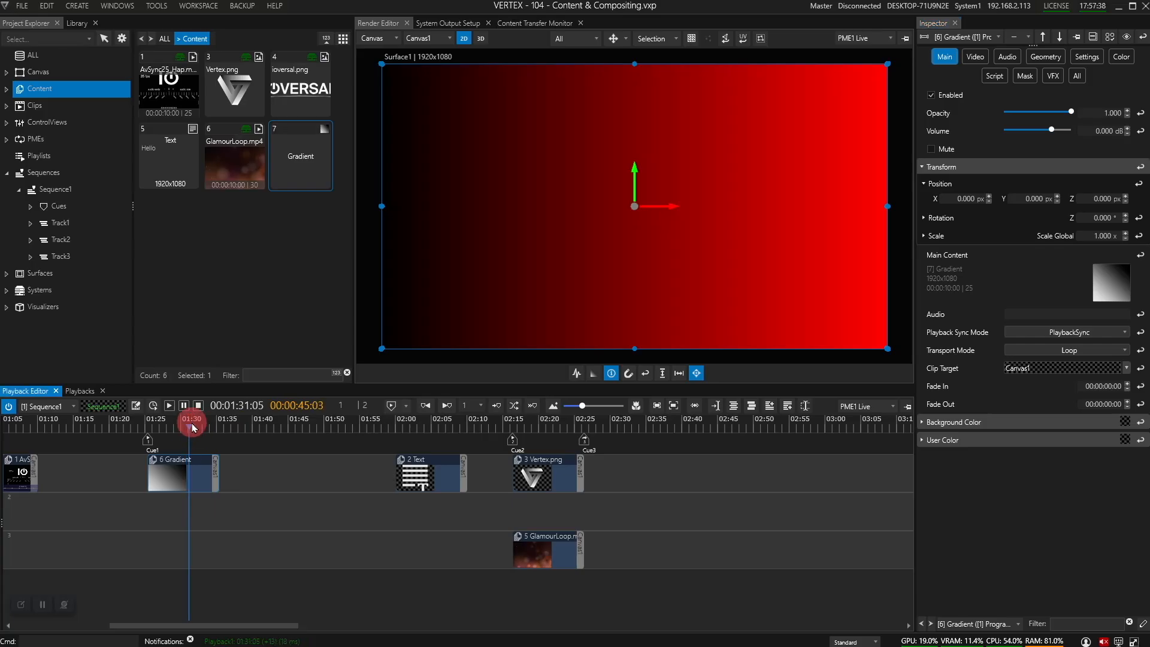
pyautogui.moveTo(543, 549); pyautogui.dragTo(393, 489)
pyautogui.scroll(5, 285, 474)
pyautogui.scroll(-5, 189, 471)
pyautogui.press('space')
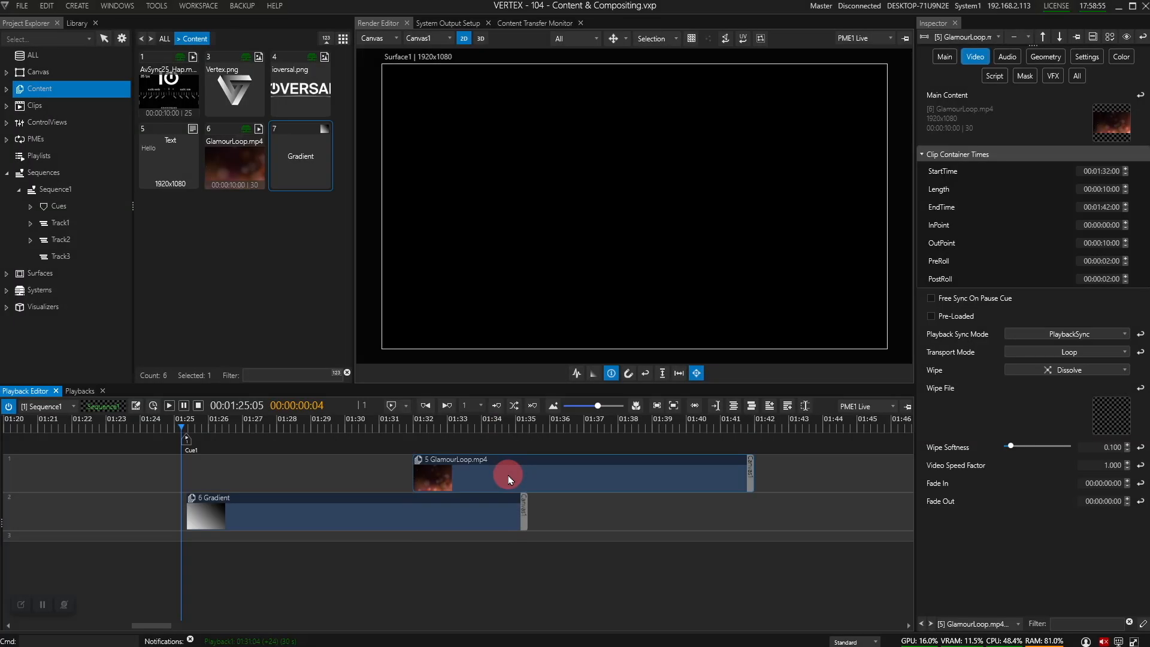
# Step: Give the GlamourLoop clip a 1-second auto fade-in and preview it from about 01:30
pyautogui.rightClick(508, 476)
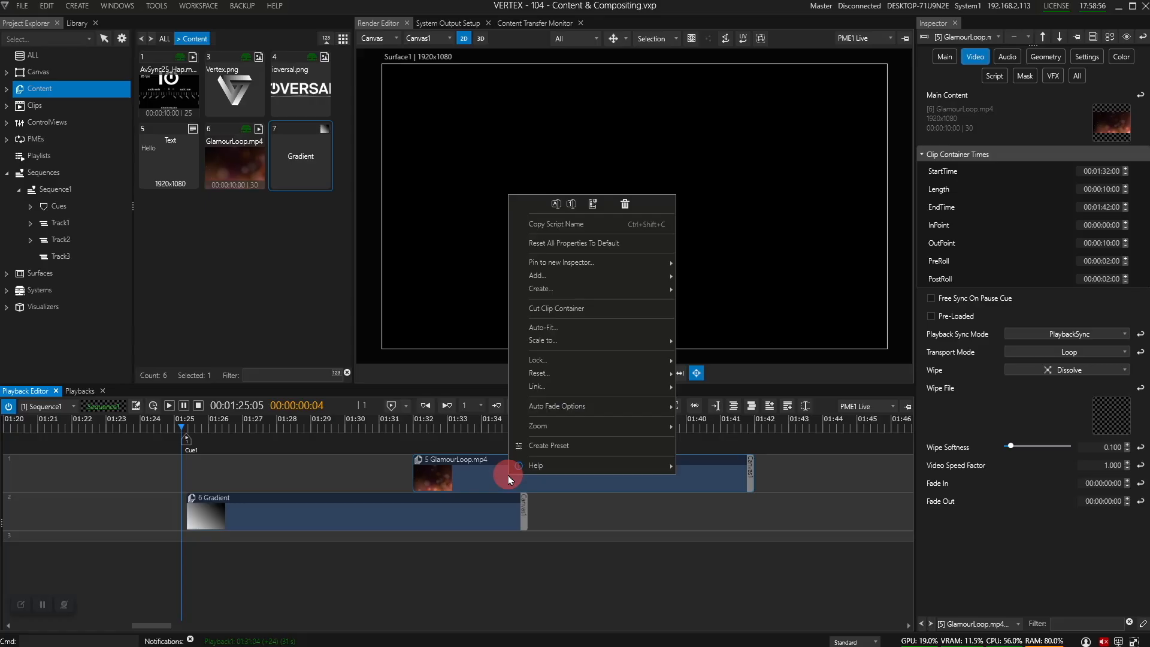
pyautogui.moveTo(620, 408)
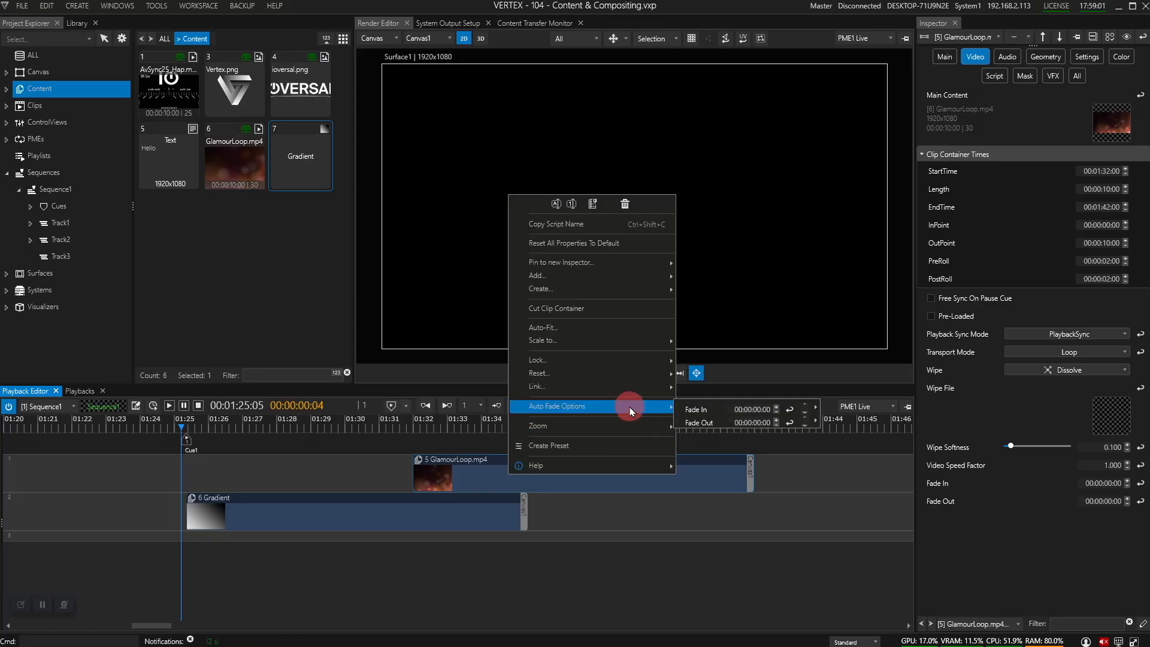
pyautogui.click(815, 408)
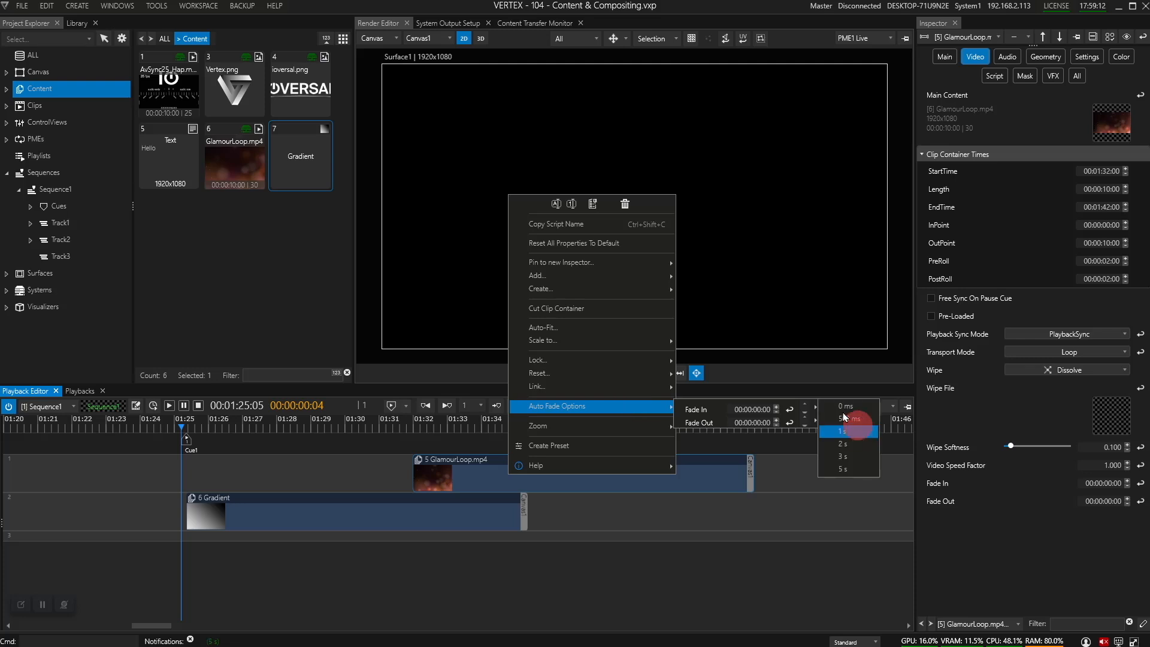
pyautogui.click(865, 436)
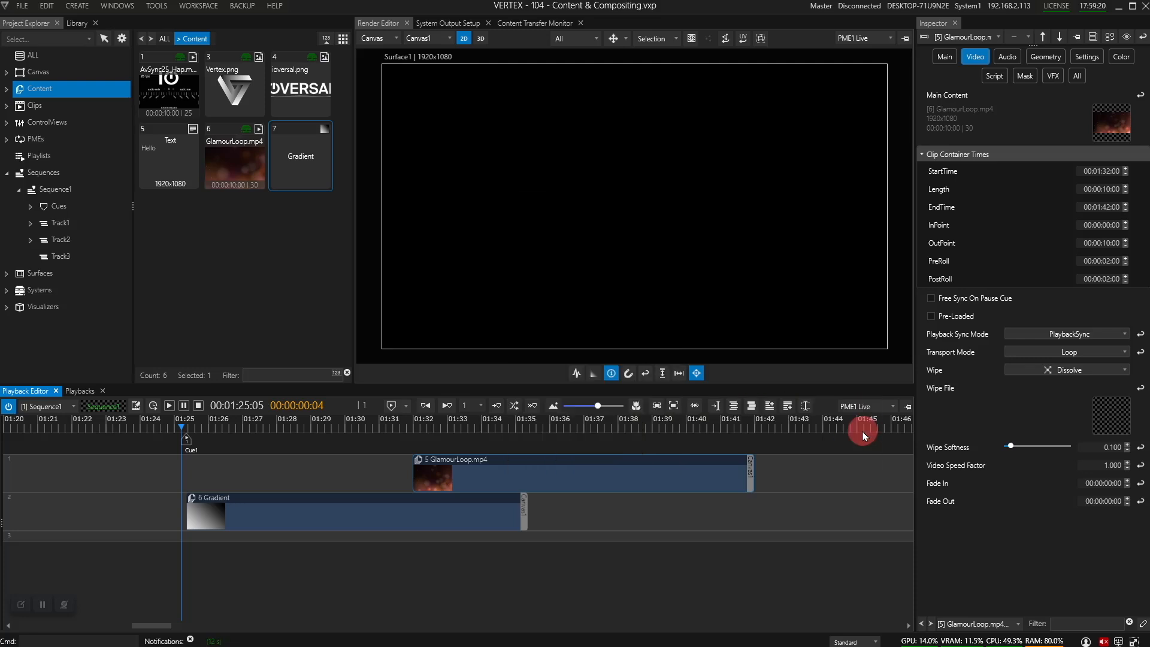
pyautogui.click(366, 433)
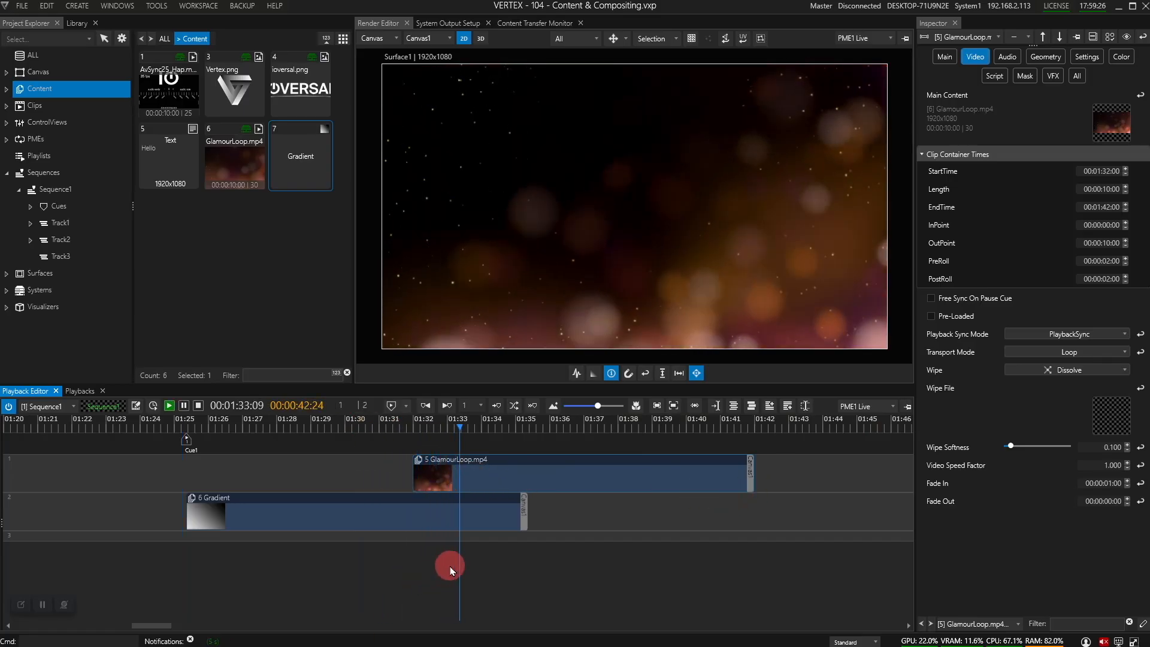
pyautogui.press('space')
# Step: Move GlamourLoop to start at 01:22, add a 2-second auto fade-out, and preview it
pyautogui.moveTo(639, 478); pyautogui.dragTo(296, 477)
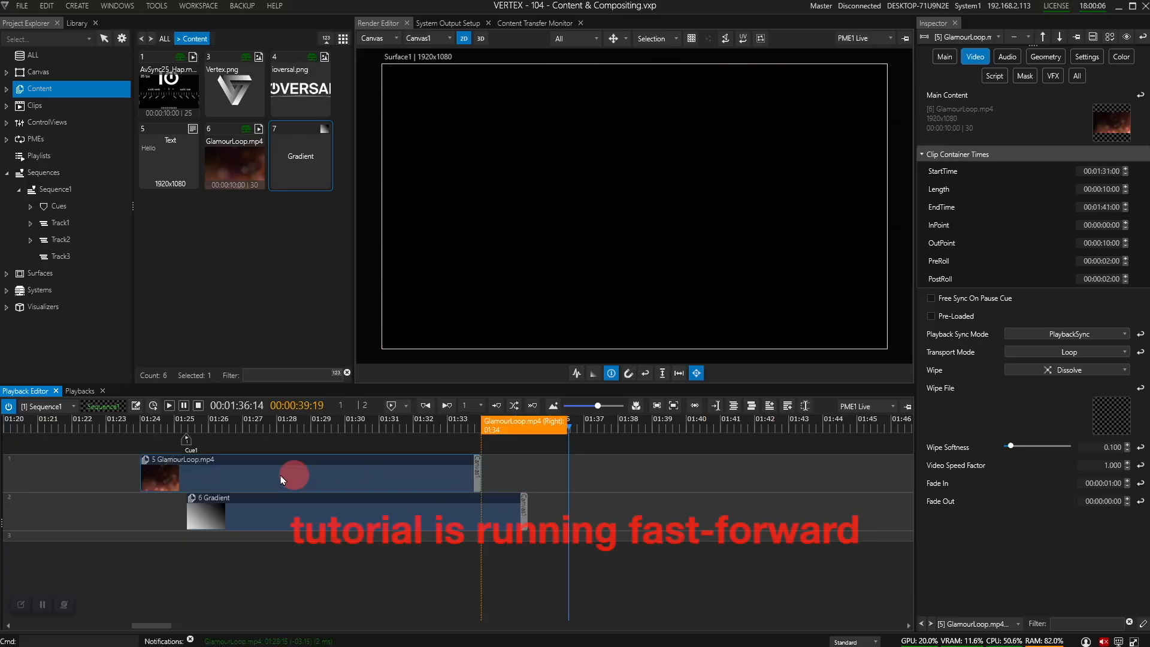
pyautogui.rightClick(388, 473)
pyautogui.moveTo(494, 398)
pyautogui.click(695, 413)
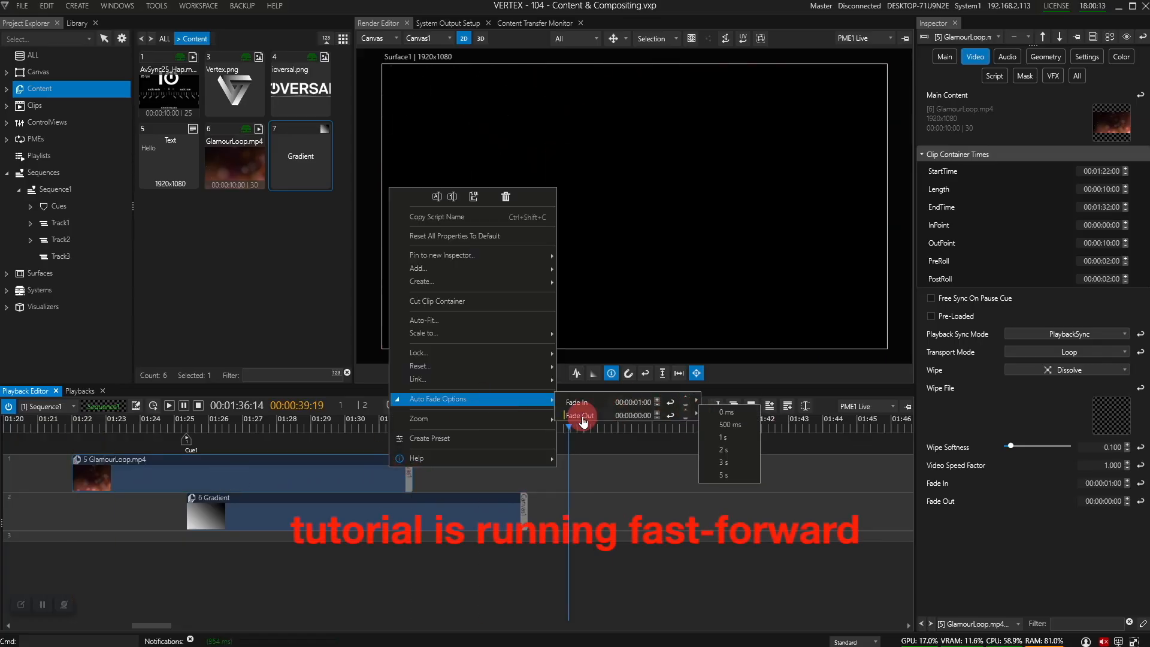
pyautogui.click(723, 450)
pyautogui.click(386, 430)
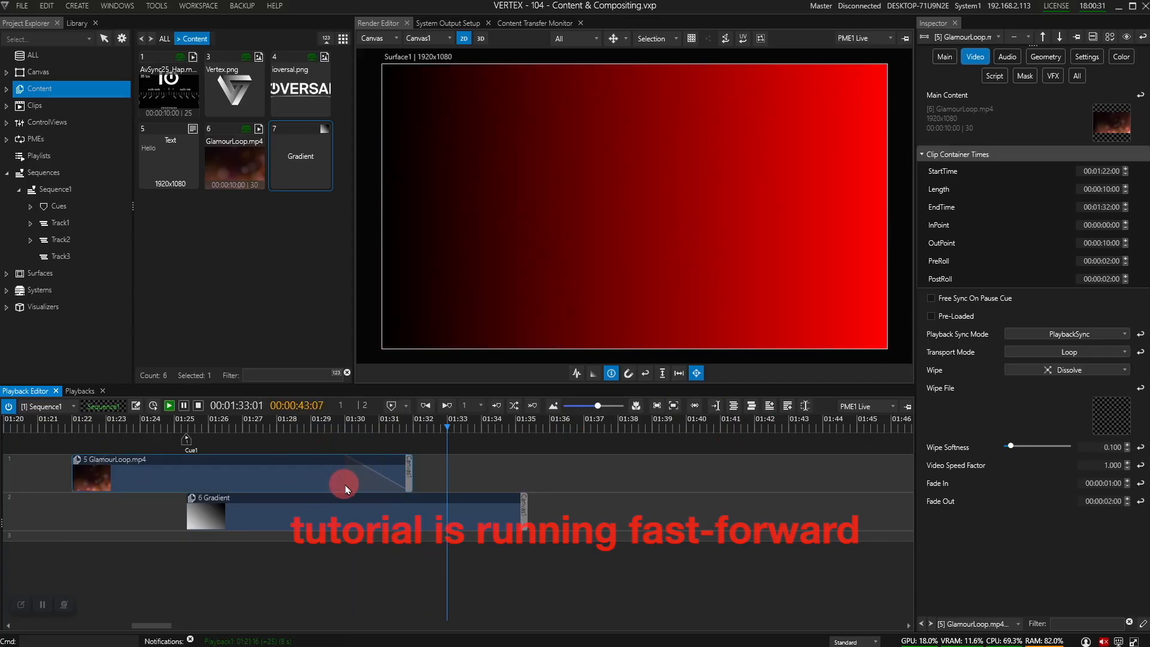
pyautogui.press('space')
pyautogui.click(302, 482)
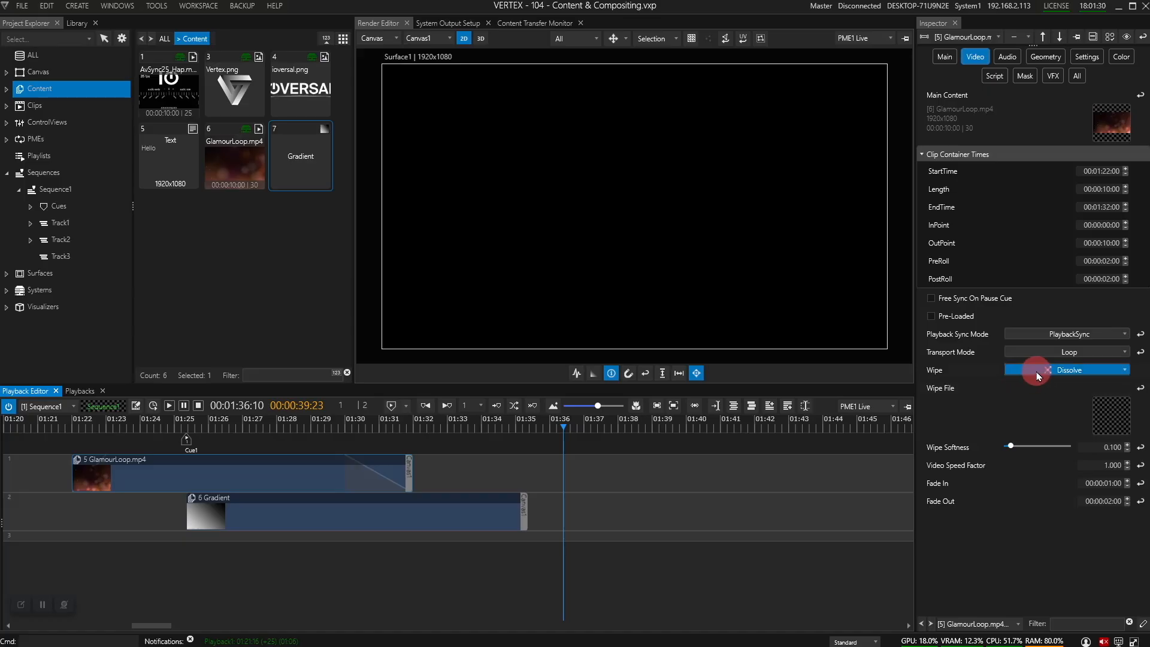
# Step: Set the GlamourLoop clip's wipe to Texture1 and preview it from about 01:28
pyautogui.click(1120, 371)
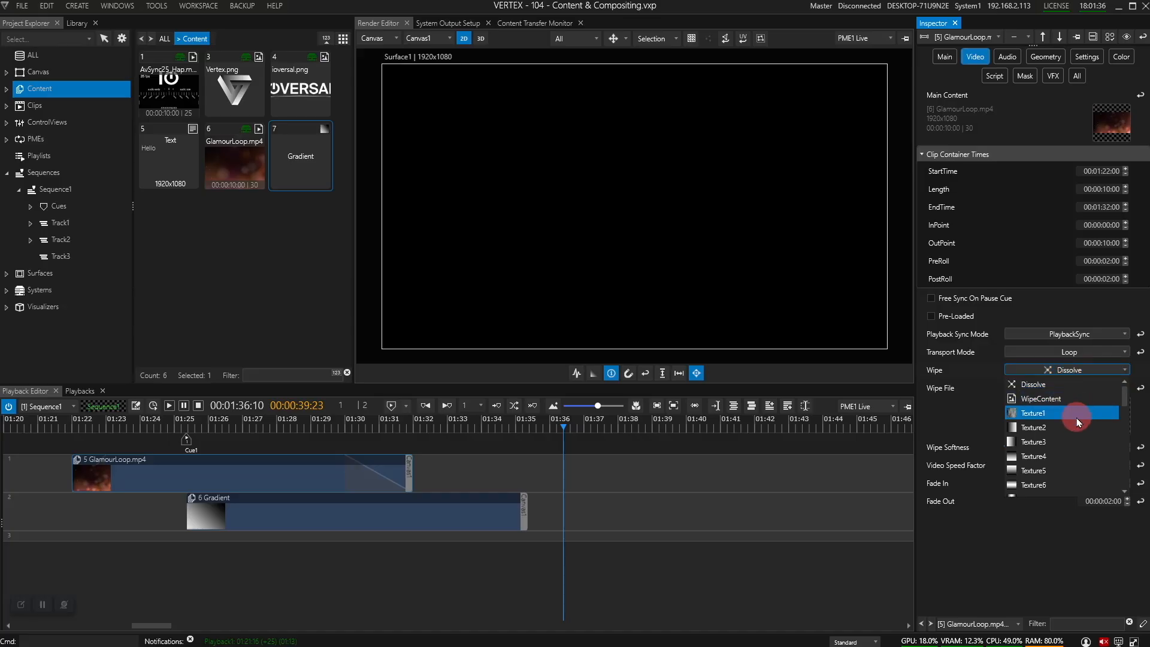
pyautogui.click(1077, 415)
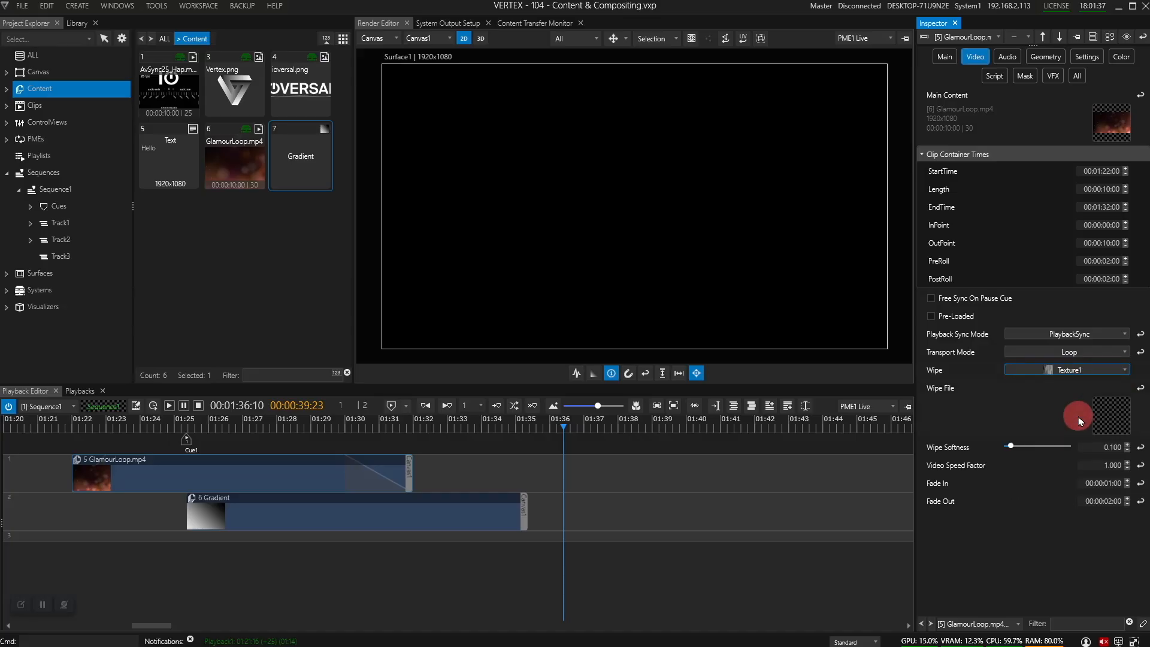
pyautogui.click(294, 426)
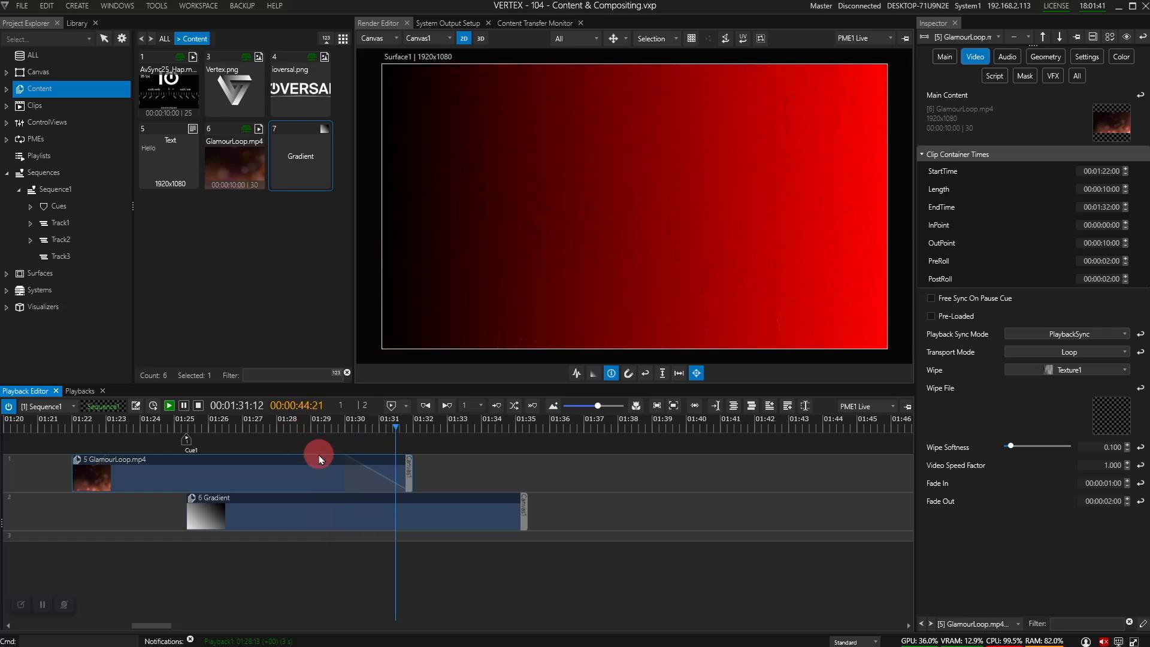
pyautogui.press('space')
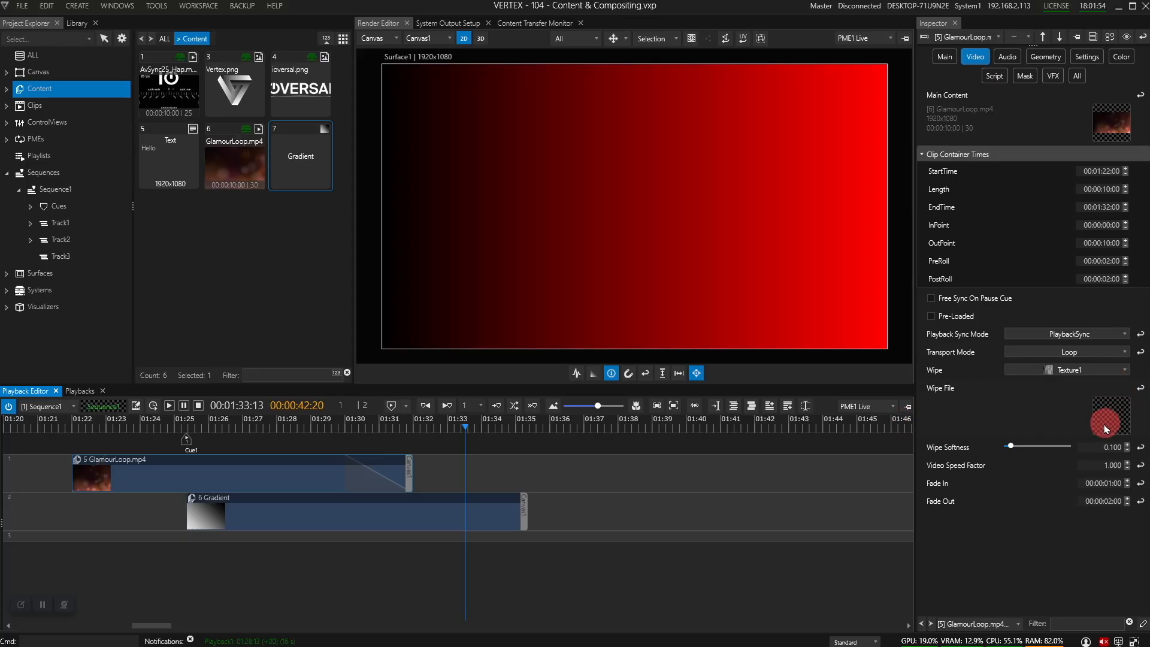
# Step: Assign Vertex.png as the wipe file, switch the wipe to WipeContent, and preview from 01:27
pyautogui.click(240, 93)
pyautogui.moveTo(240, 93); pyautogui.dragTo(1117, 434)
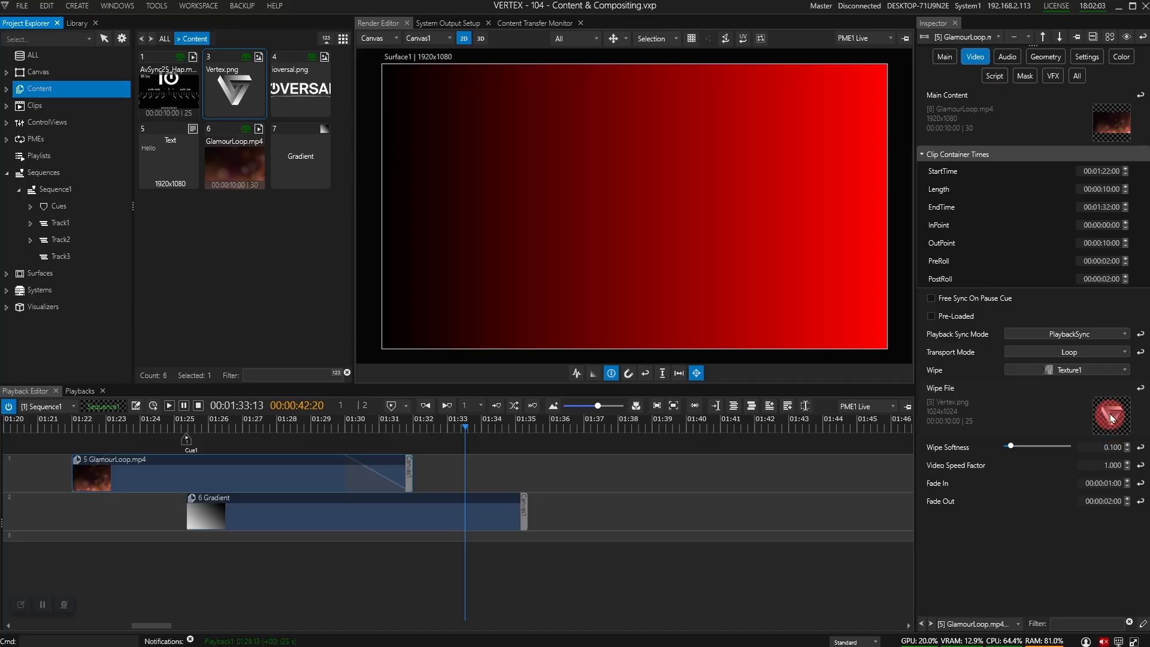
pyautogui.click(1083, 369)
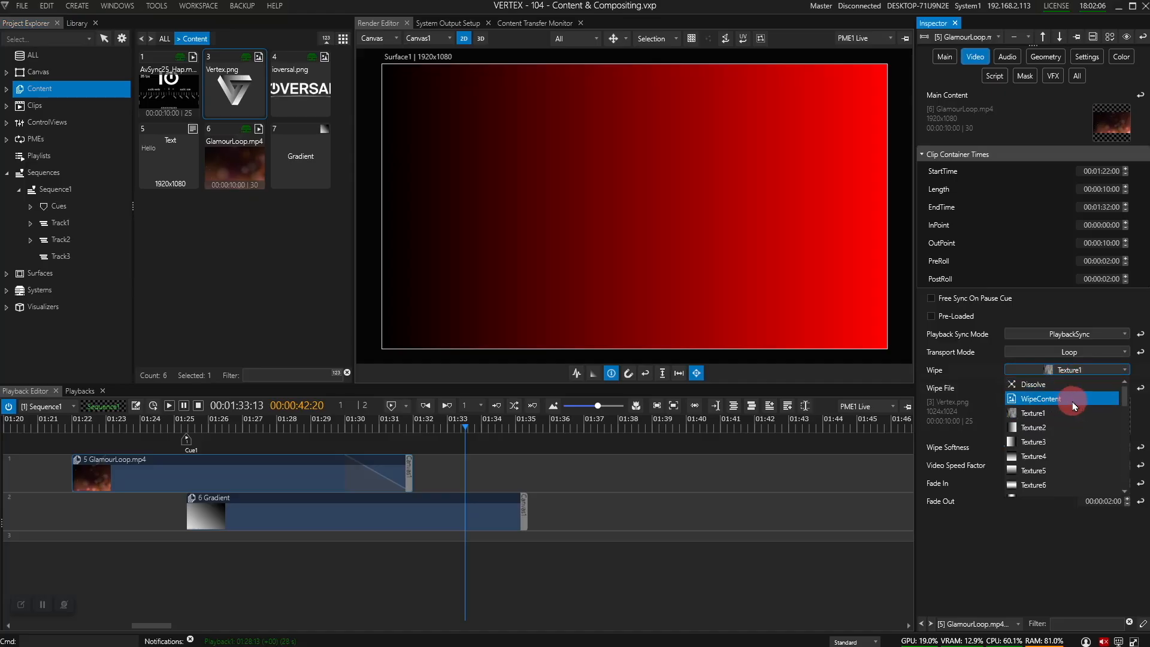
pyautogui.click(1073, 406)
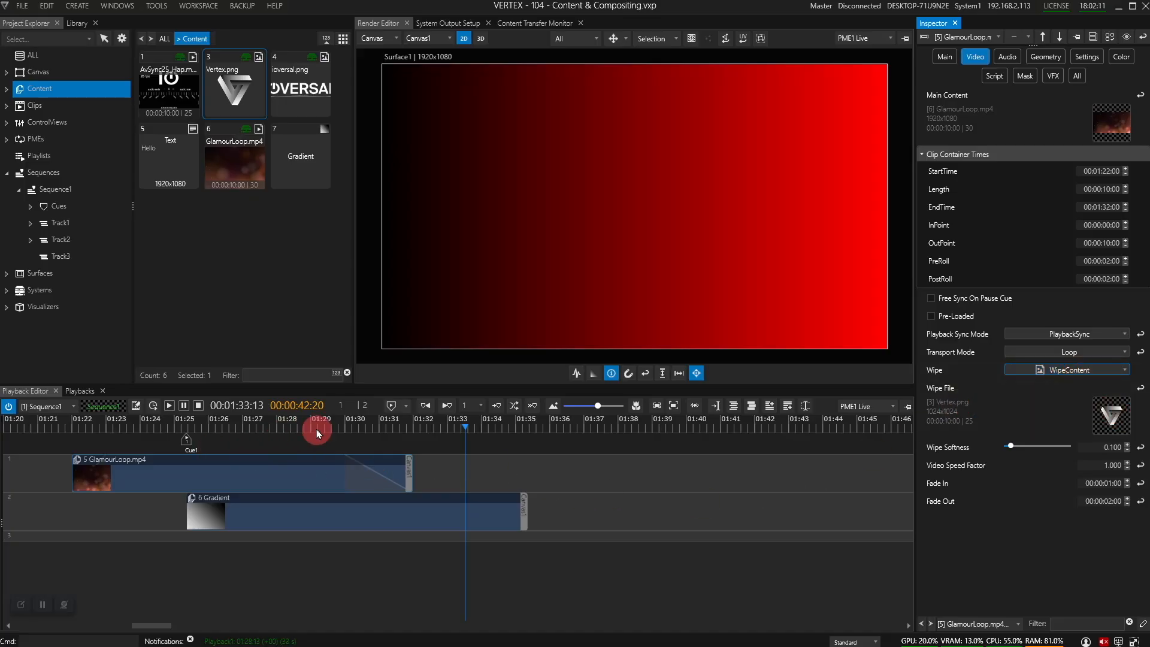
pyautogui.click(269, 426)
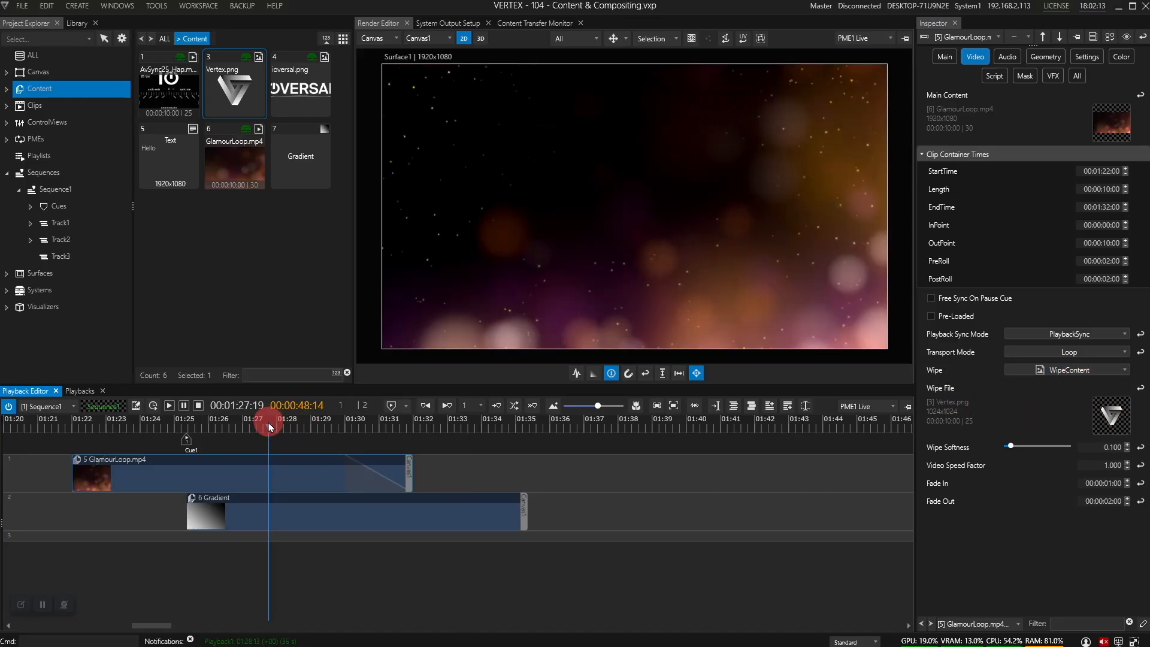
pyautogui.press('space')
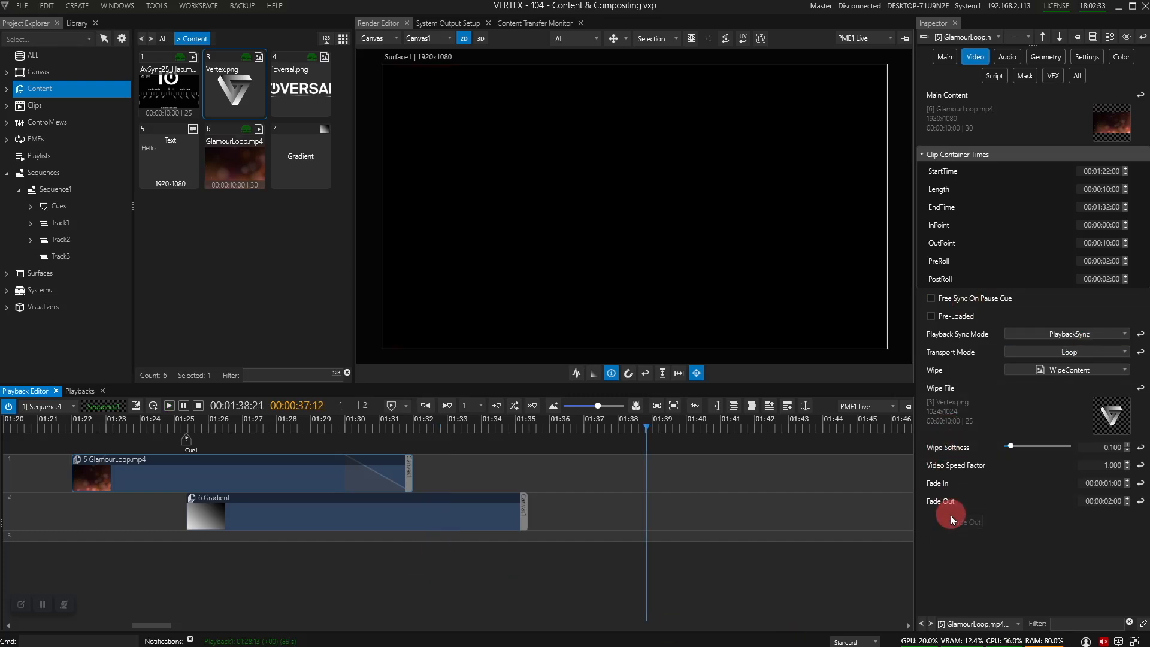
pyautogui.click(953, 535)
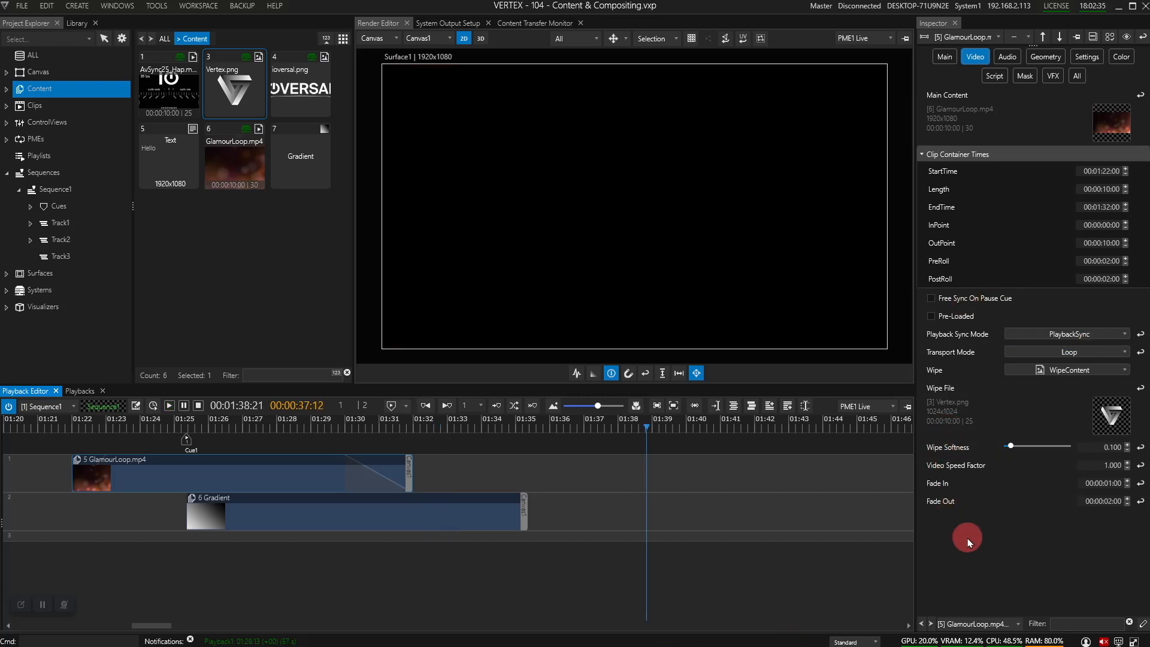